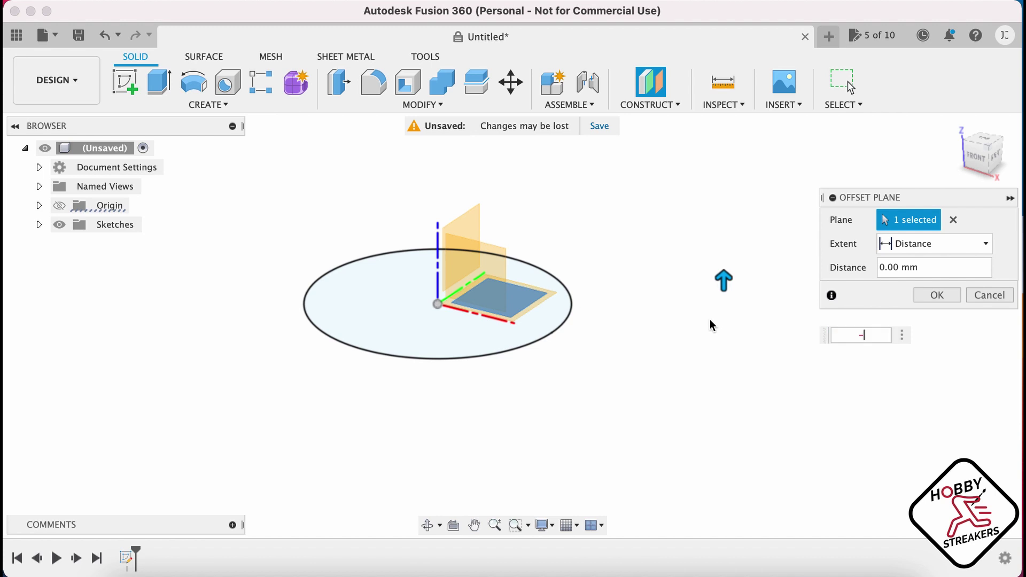
Create a construction plane offset -2 mm from the plane of the existing circle.
key("Return")
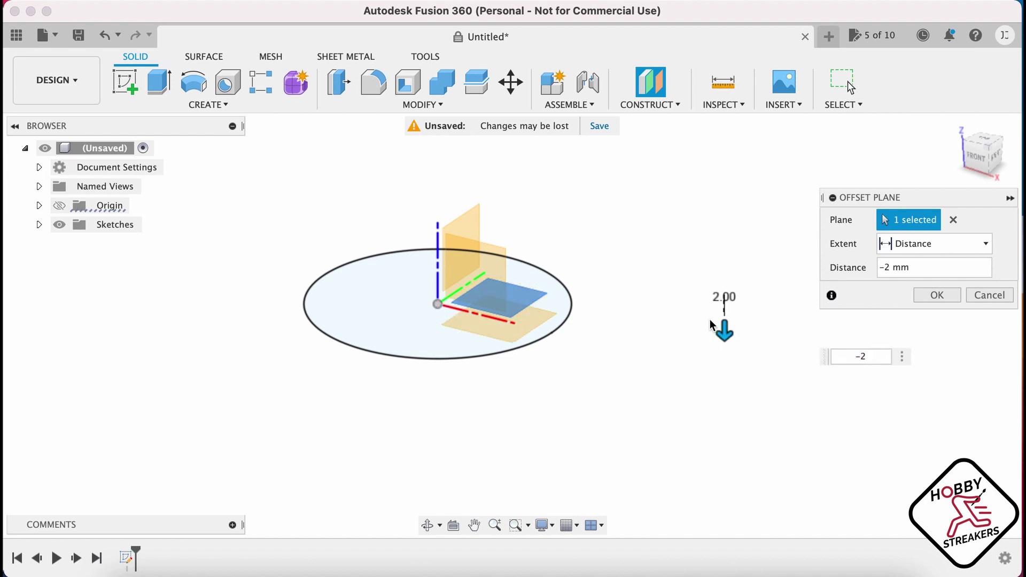
left_click(944, 299)
Sketch a 25 mm diameter circle centred on the origin on the offset plane and finish the sketch.
mouse_move(577, 378)
middle_mouse_down("shift")
mouse_move(545, 339)
mouse_move(506, 339)
mouse_move(497, 321)
middle_mouse_up("shift")
left_click(526, 316)
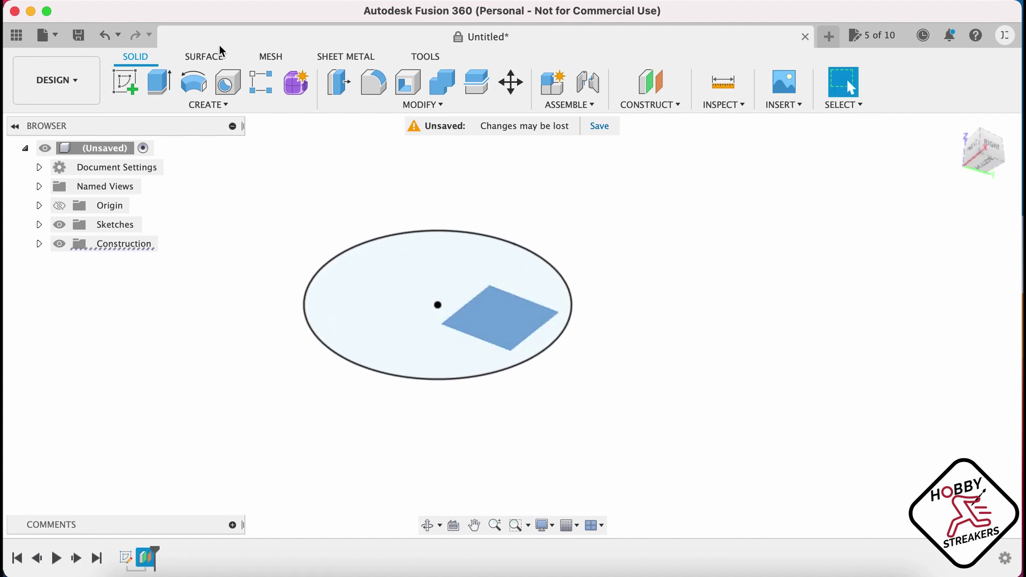
left_click(180, 107)
left_click(194, 141)
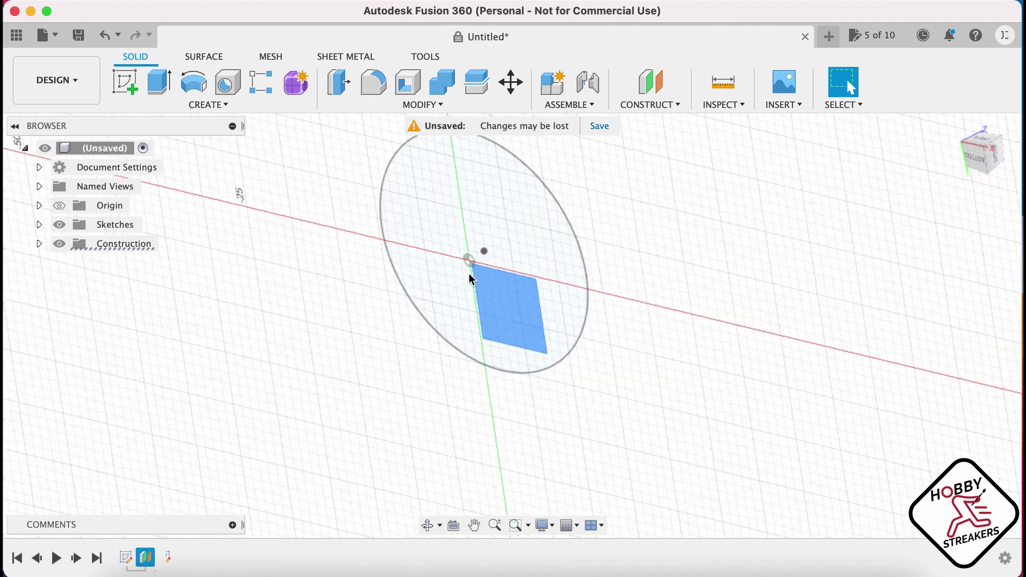
left_click(211, 106)
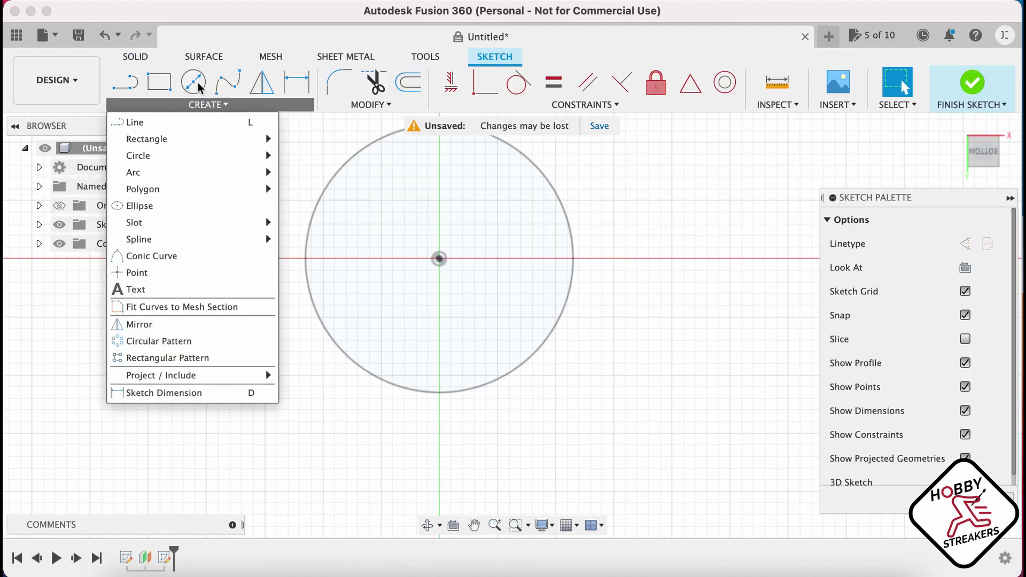
left_click(194, 82)
left_click(439, 259)
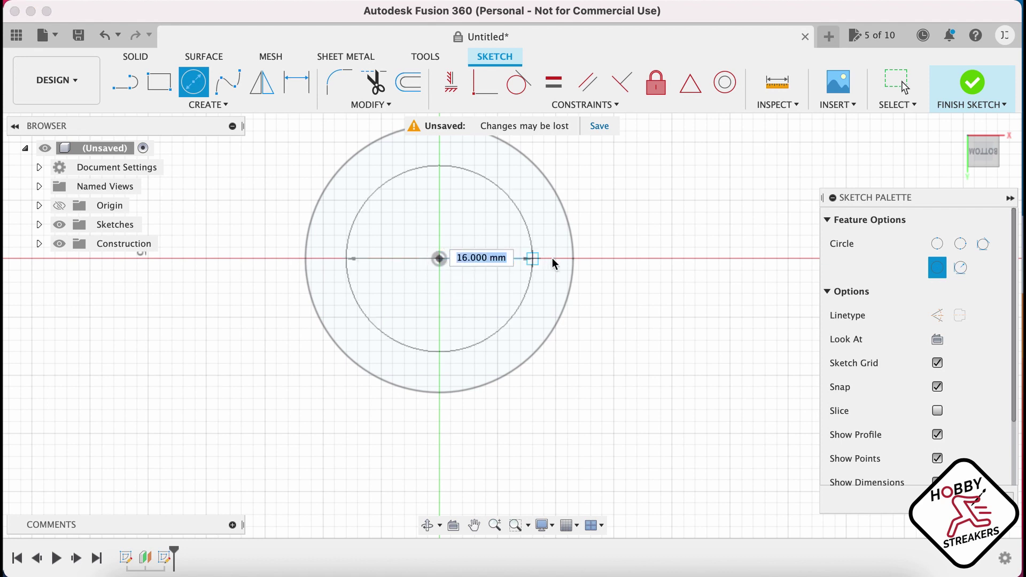
type("25")
key("Return")
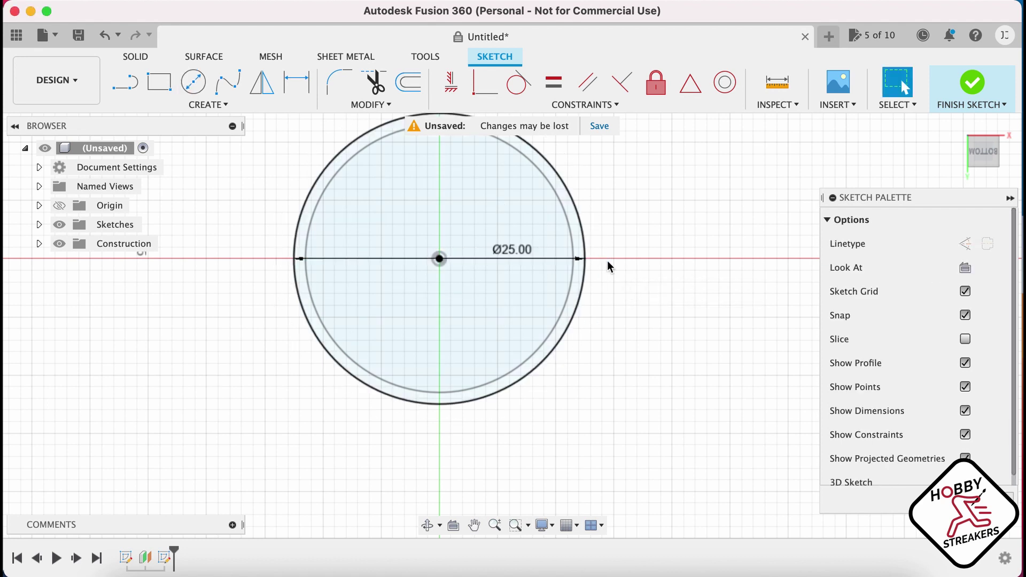
middle_click_drag(618, 211, 589, 332, "shift")
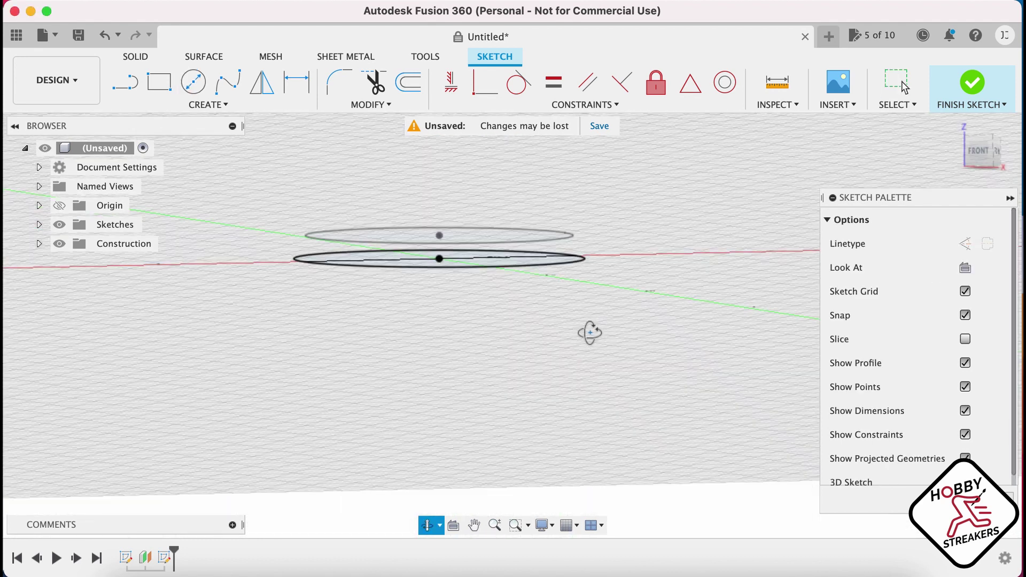
left_click(968, 96)
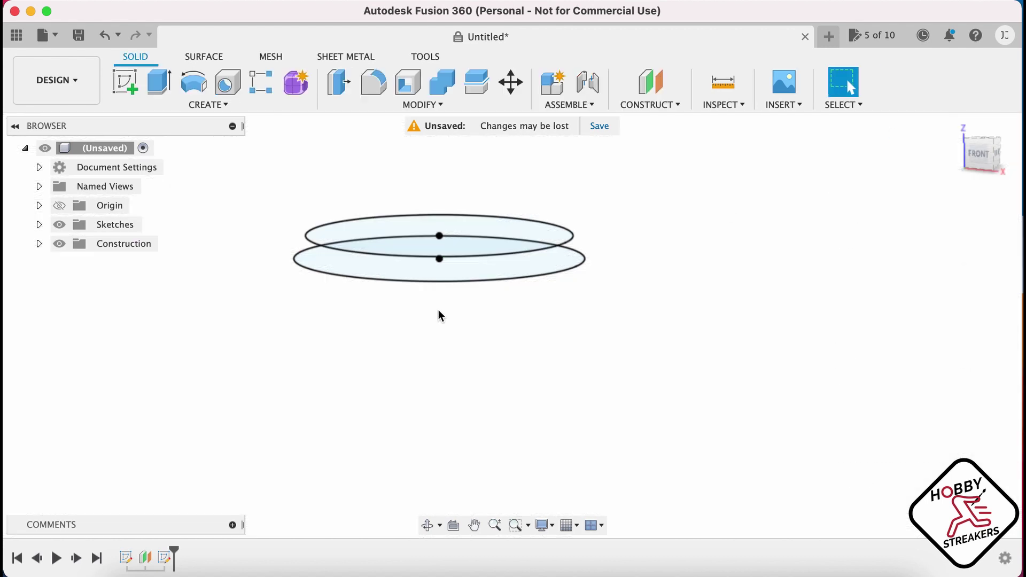
Loft a solid between the upper circle and the 25 mm circle below it to form the tapered base.
mouse_move(659, 183)
middle_mouse_down("shift")
mouse_move(648, 187)
mouse_move(647, 178)
middle_mouse_up("shift")
left_click(208, 104)
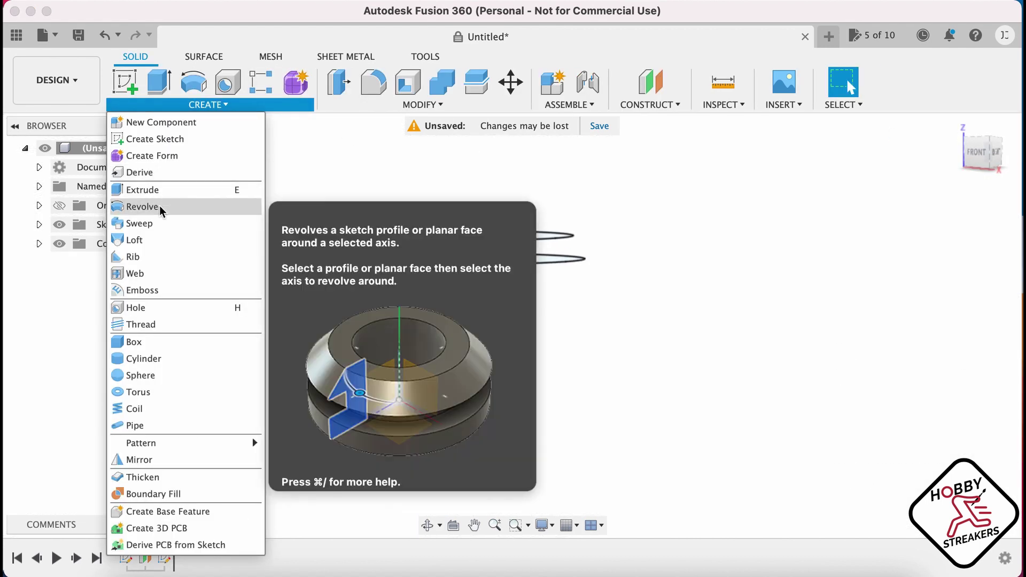
left_click(150, 240)
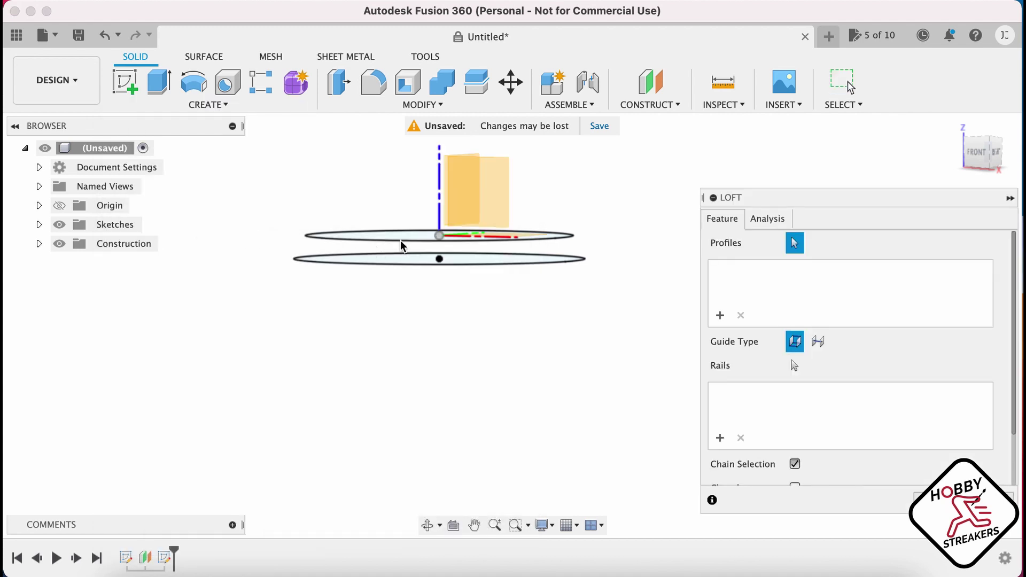
middle_click_drag(401, 234, 400, 244, "shift")
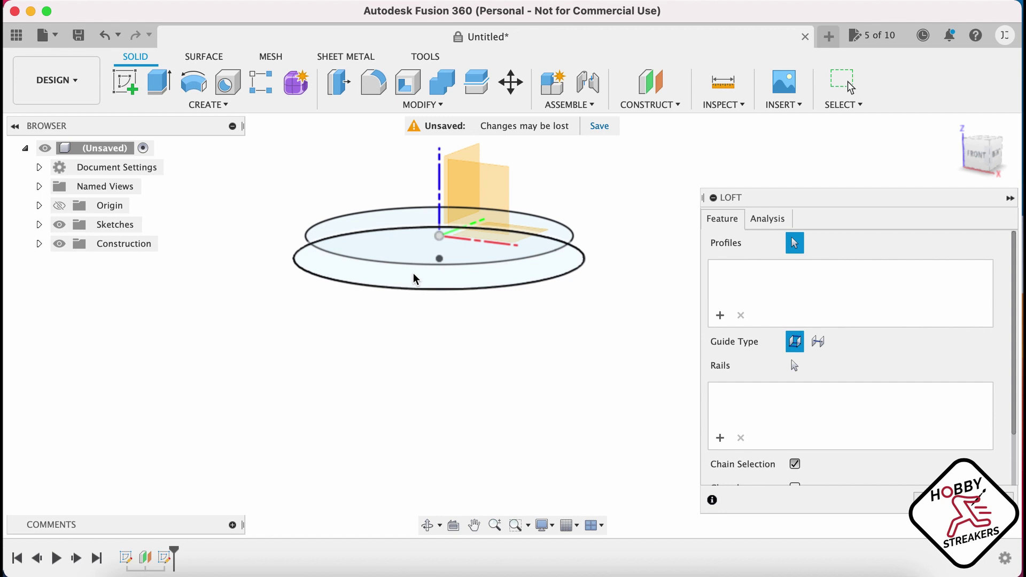
left_click(387, 256)
left_click(378, 277)
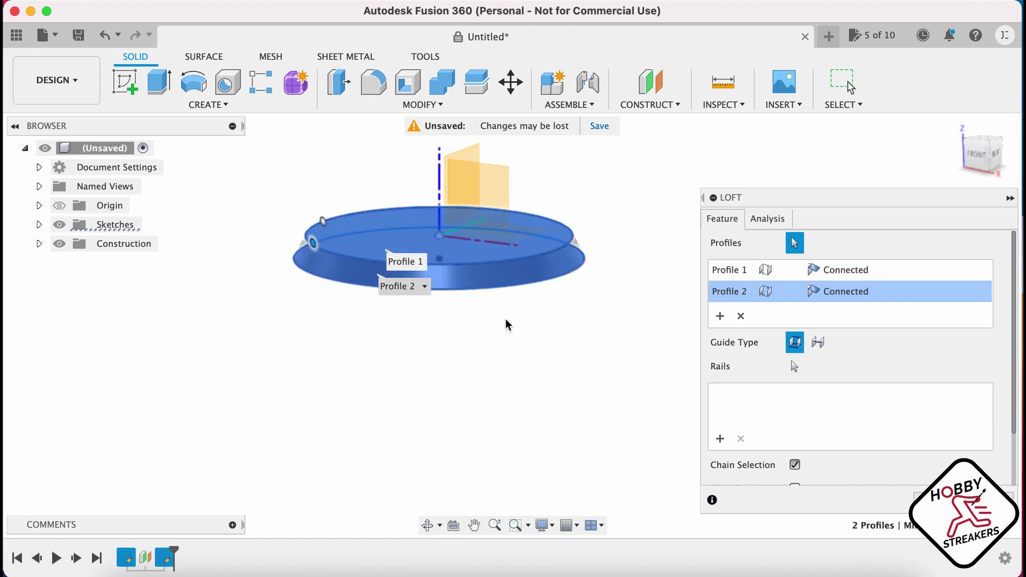
key("Return")
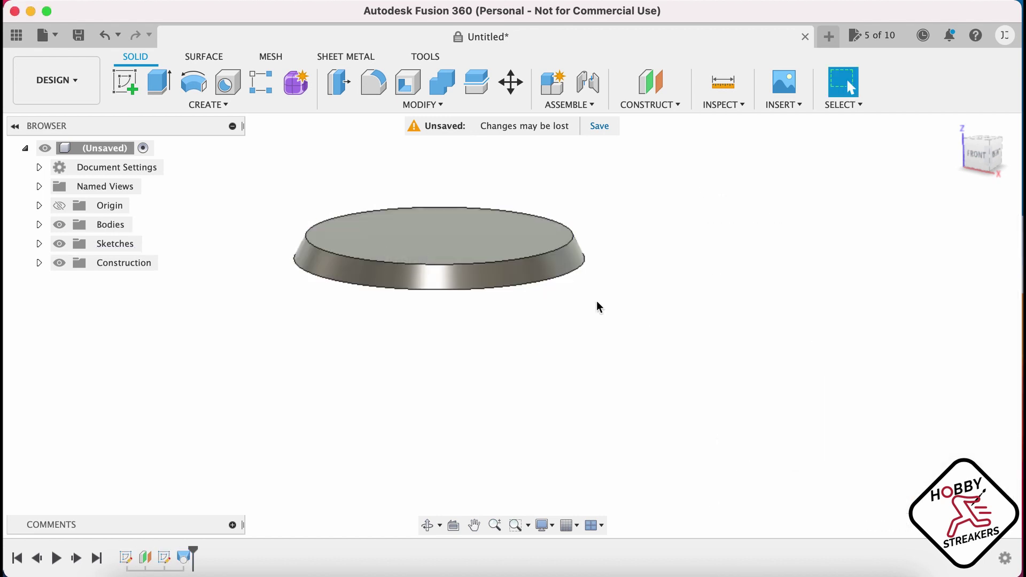
Create a new sketch on the top face of the tapered base.
middle_click_drag(562, 348, 564, 386, "shift")
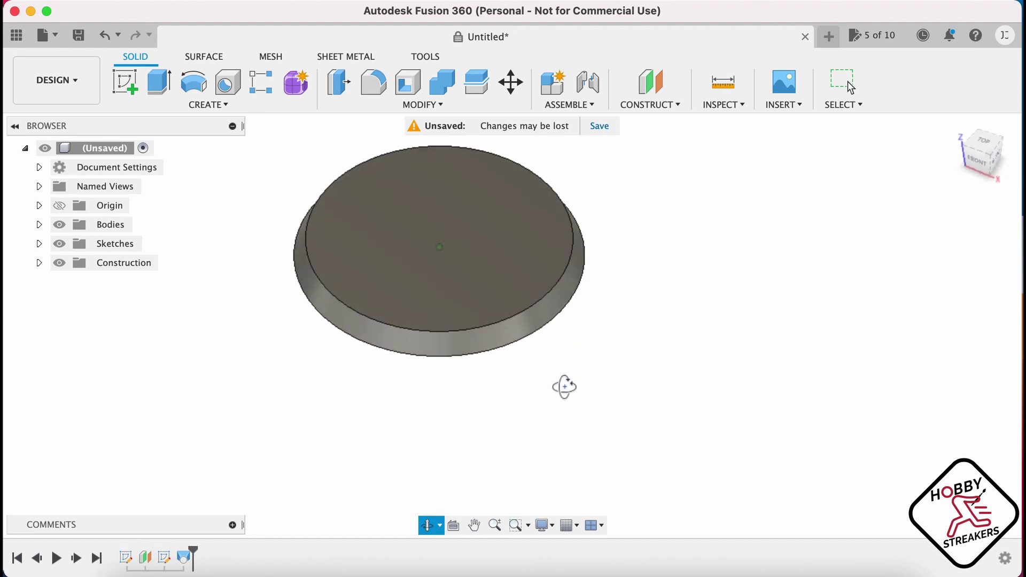
middle_click_drag(586, 320, 618, 359)
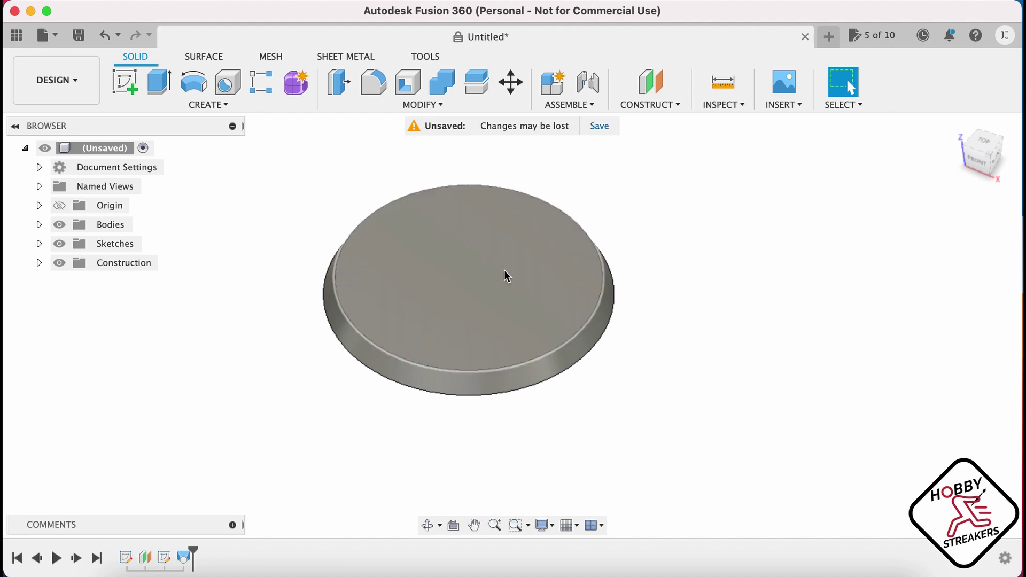
left_click(503, 272)
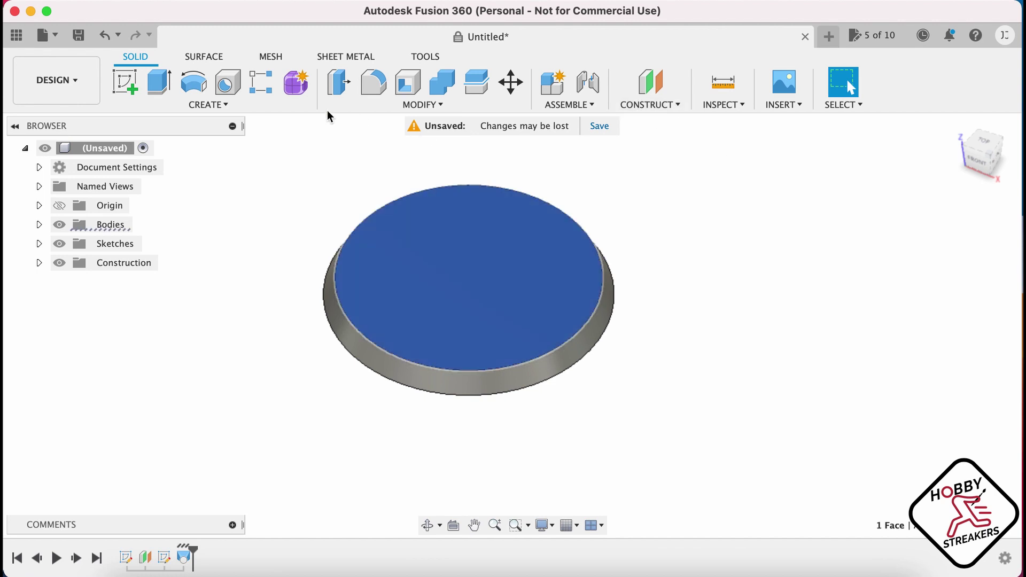
left_click(248, 110)
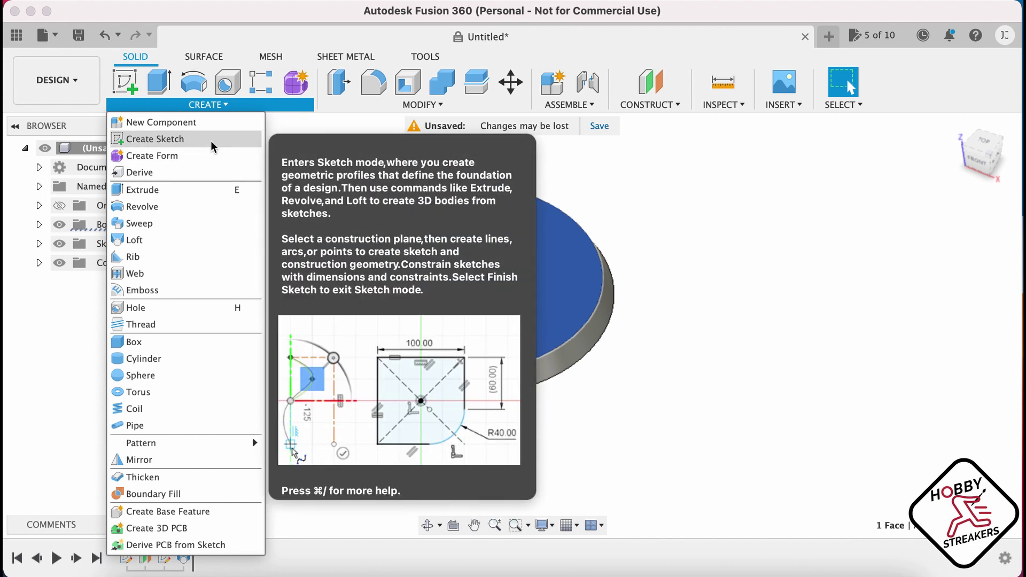
left_click(212, 140)
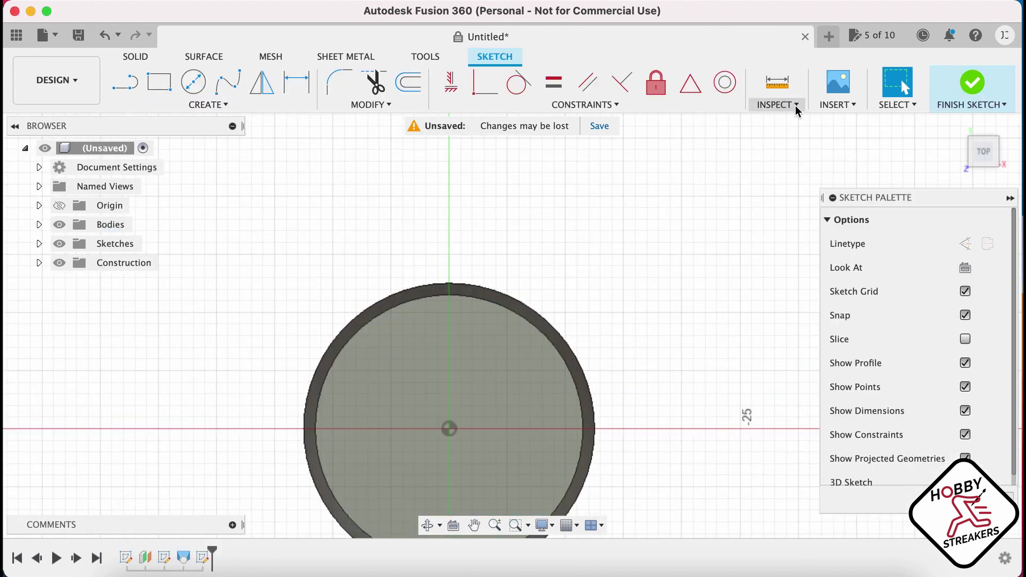
Insert the 124104265-sea… stone-pattern SVG from the computer into the sketch.
left_click(795, 105)
left_click(838, 105)
left_click(837, 105)
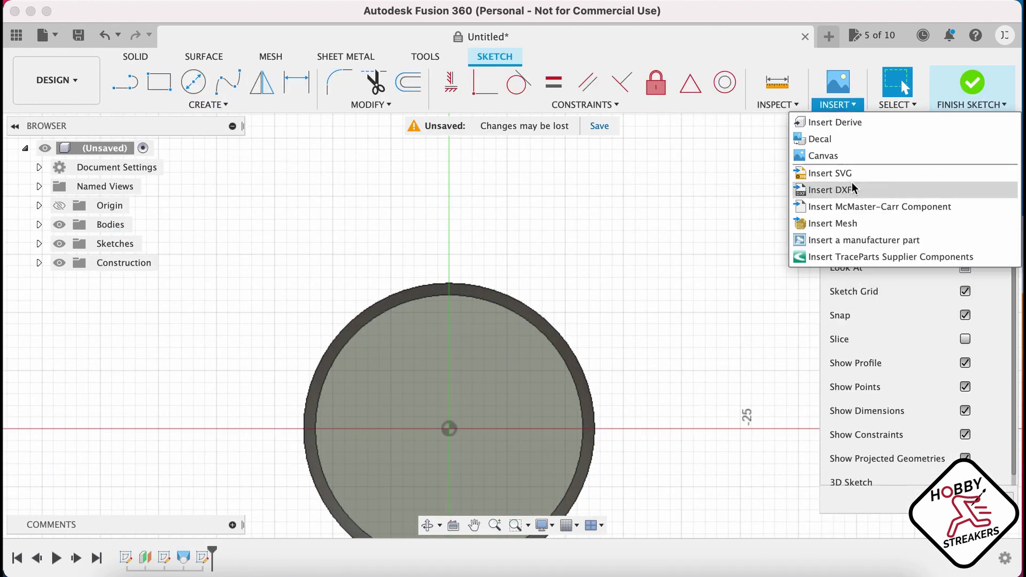
left_click(884, 176)
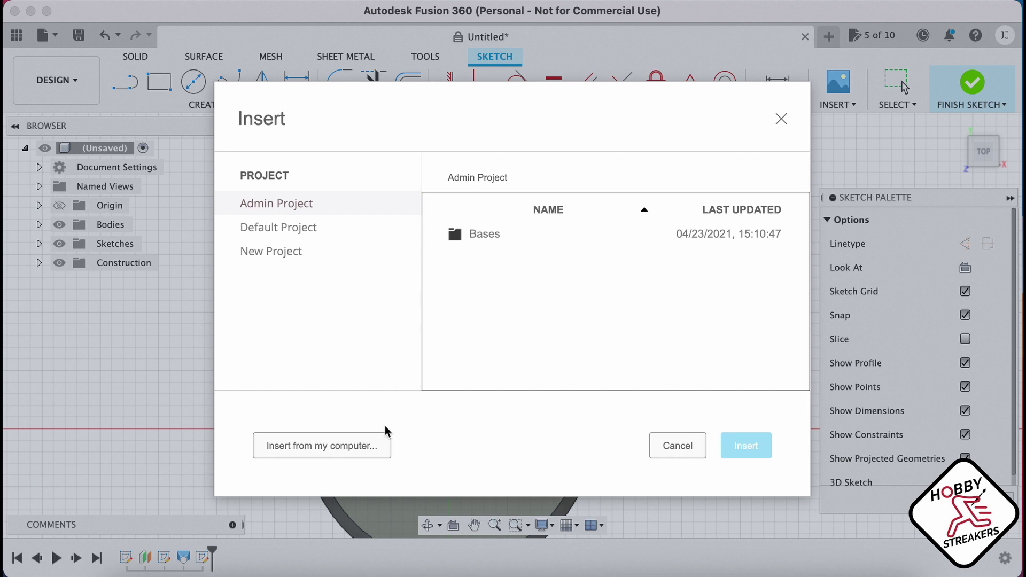
left_click(323, 446)
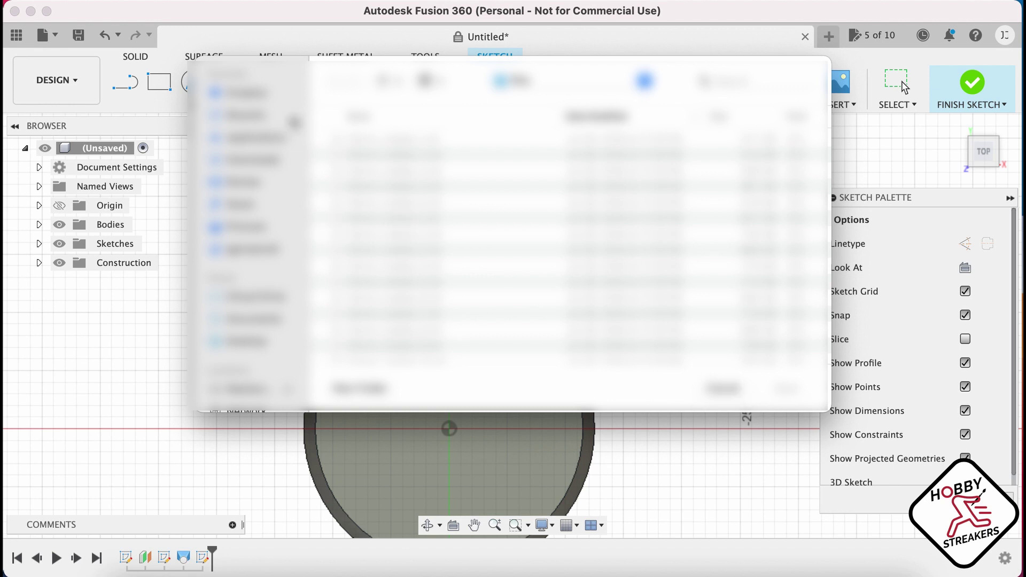
left_click(258, 160)
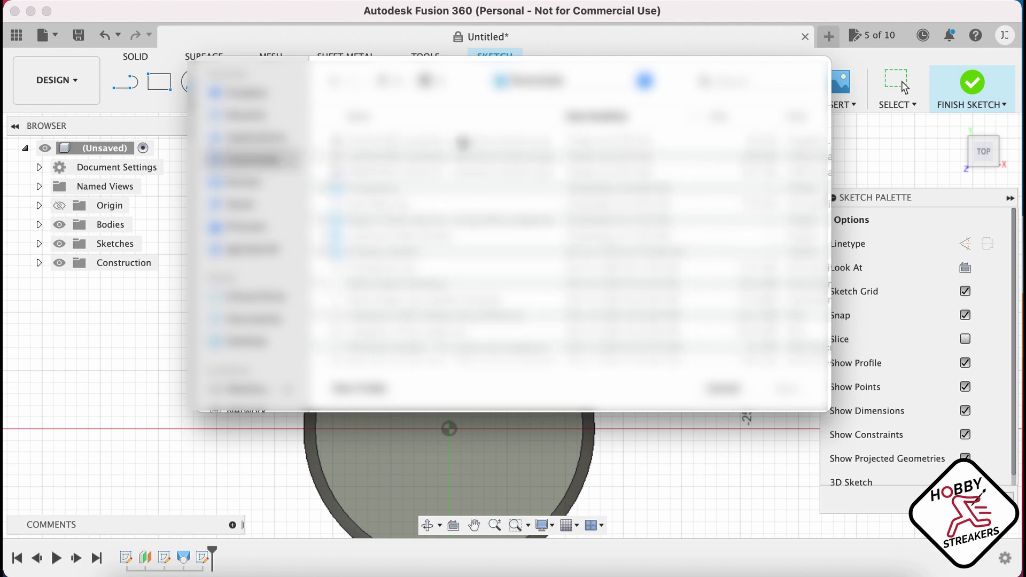
left_click(462, 141)
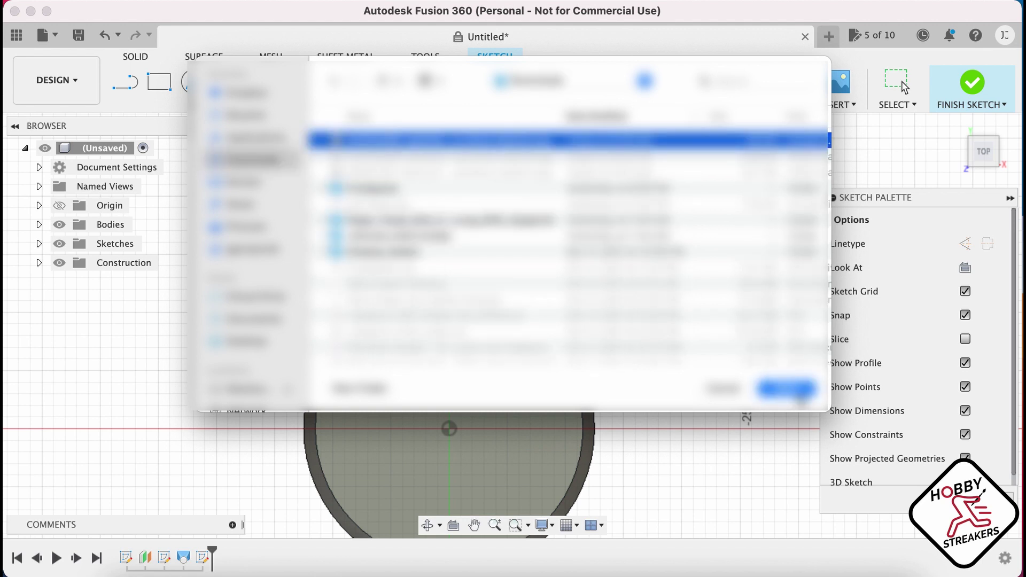
left_click(790, 389)
Place the stone pattern over the base's top face at about -16.7 mm X and -15.2 mm Y, at scale 1.00, and accept it.
scroll(404, 287, "down", 5)
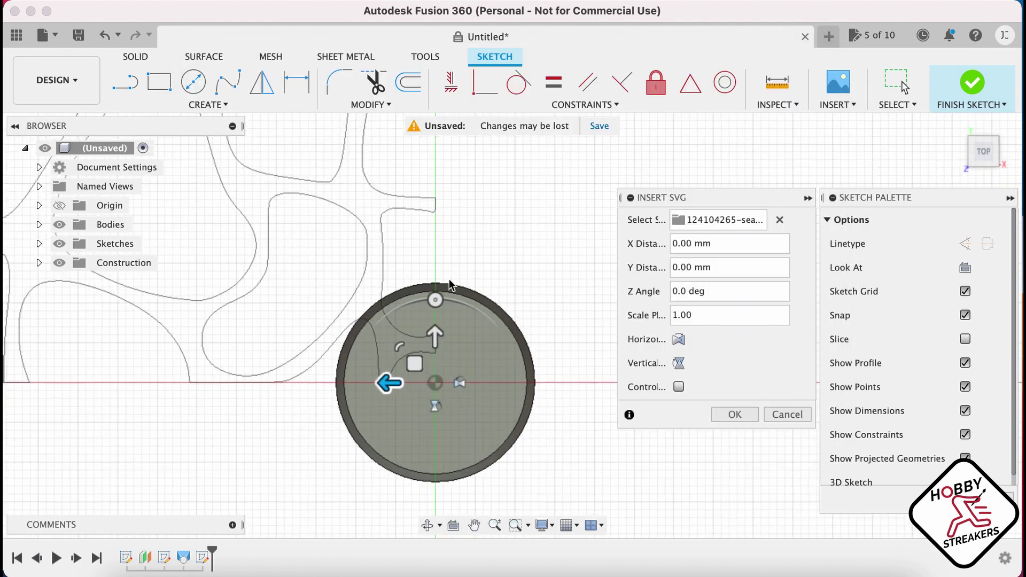
scroll(520, 326, "down", 5)
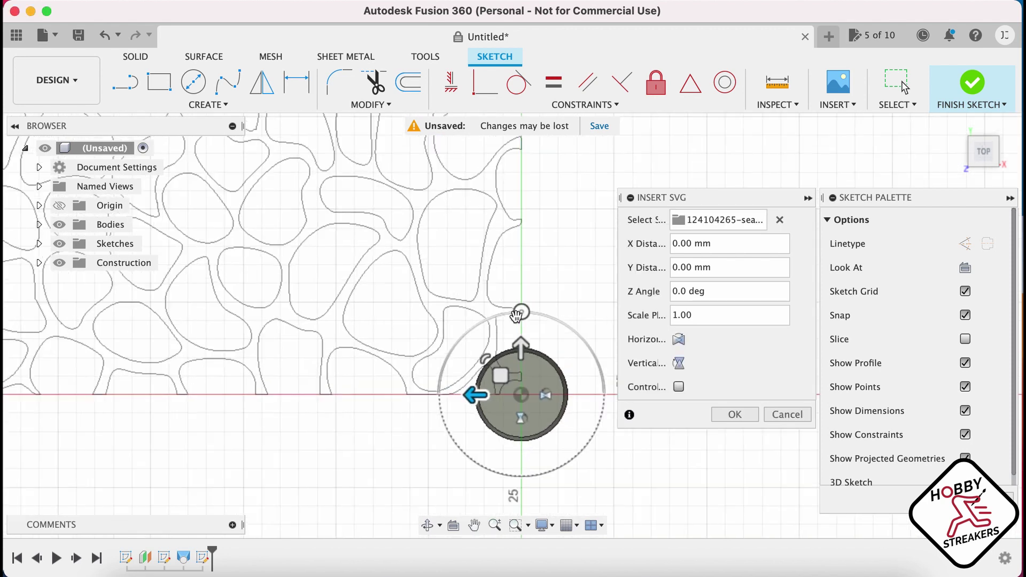
scroll(515, 315, "down", 2)
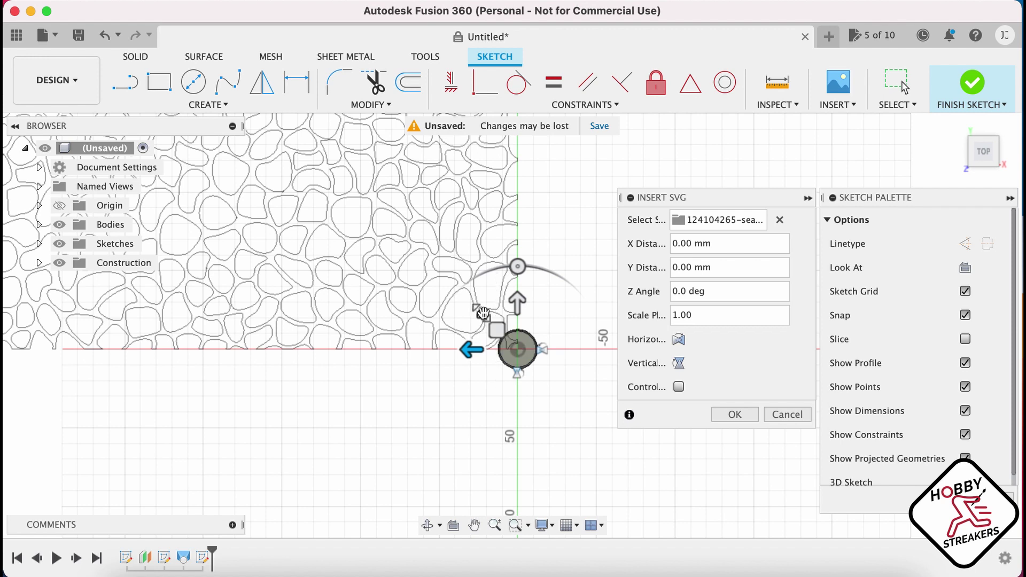
left_click_drag(482, 316, 520, 343)
scroll(572, 348, "up", 10)
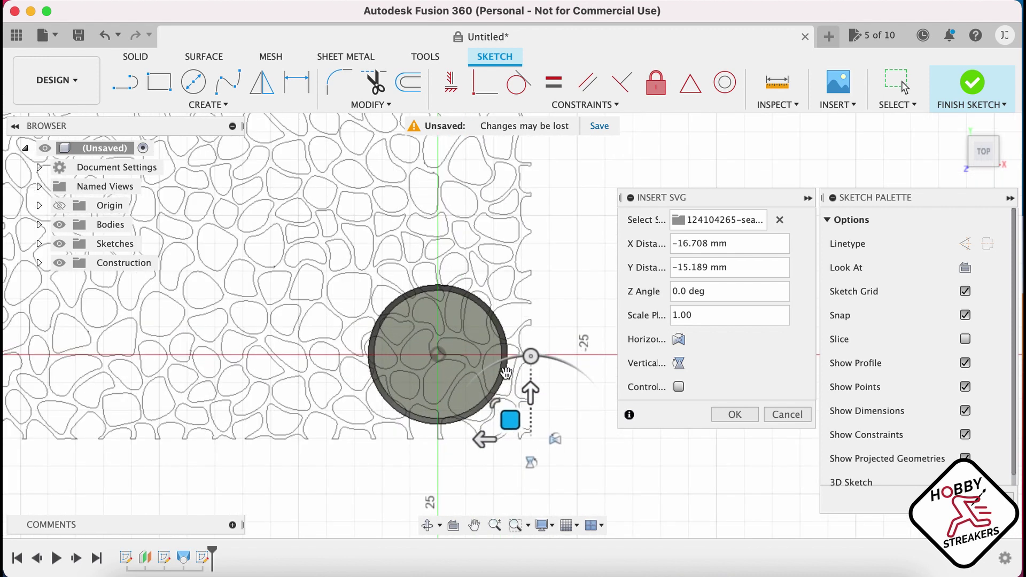
scroll(486, 390, "up", 3)
scroll(487, 395, "up", 3)
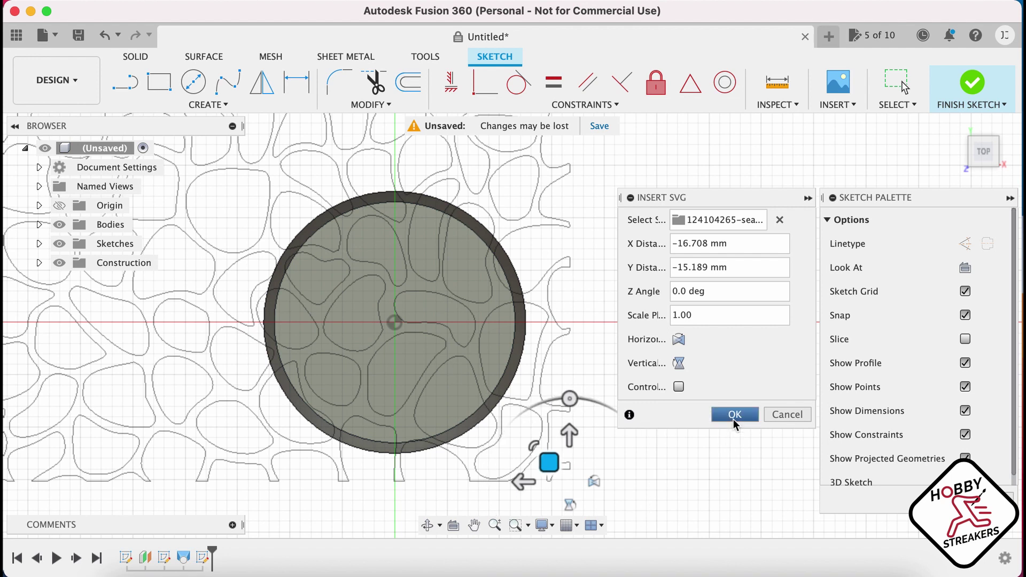
scroll(530, 382, "down", 6)
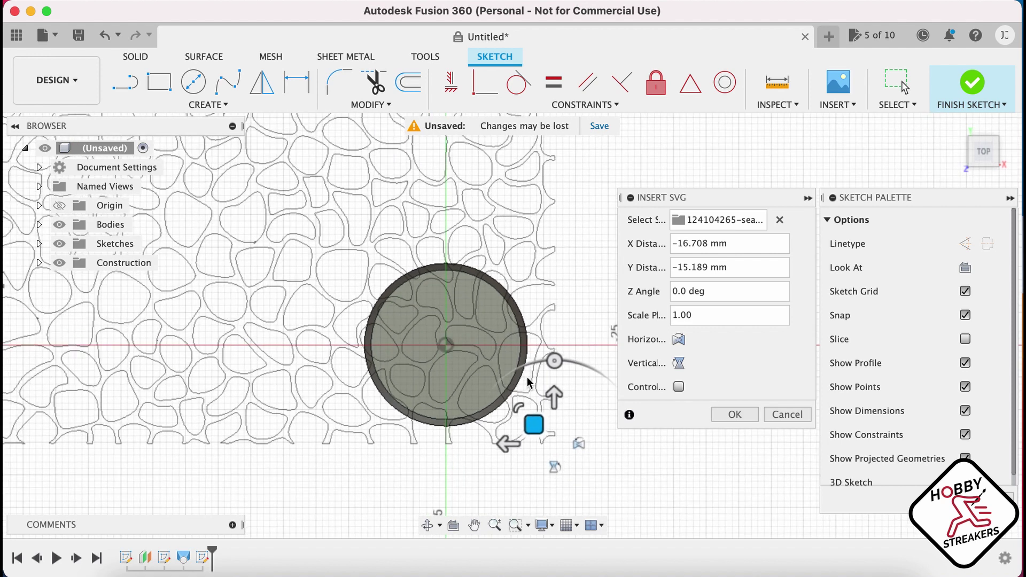
scroll(527, 378, "down", 3)
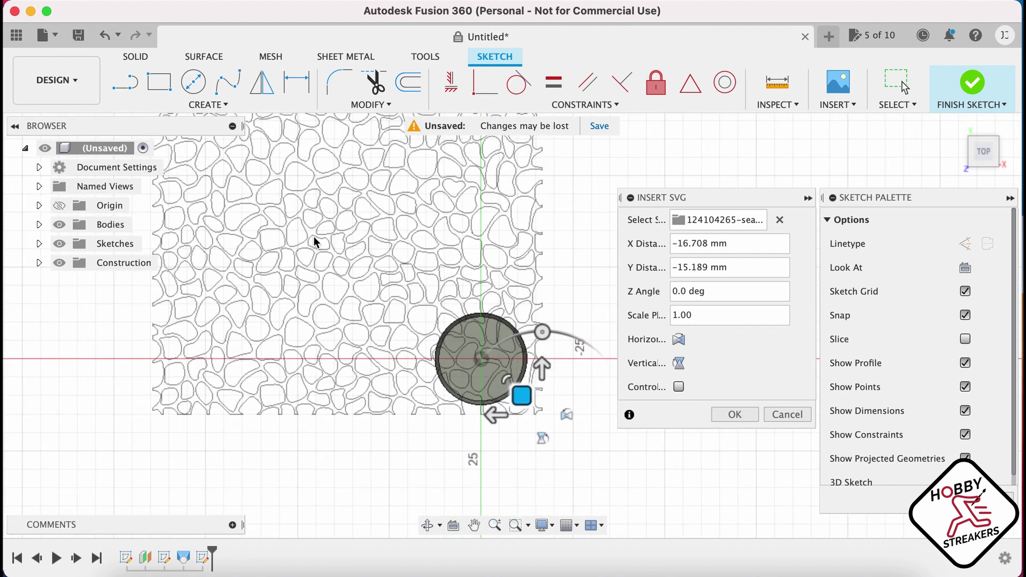
scroll(499, 168, "down", 3)
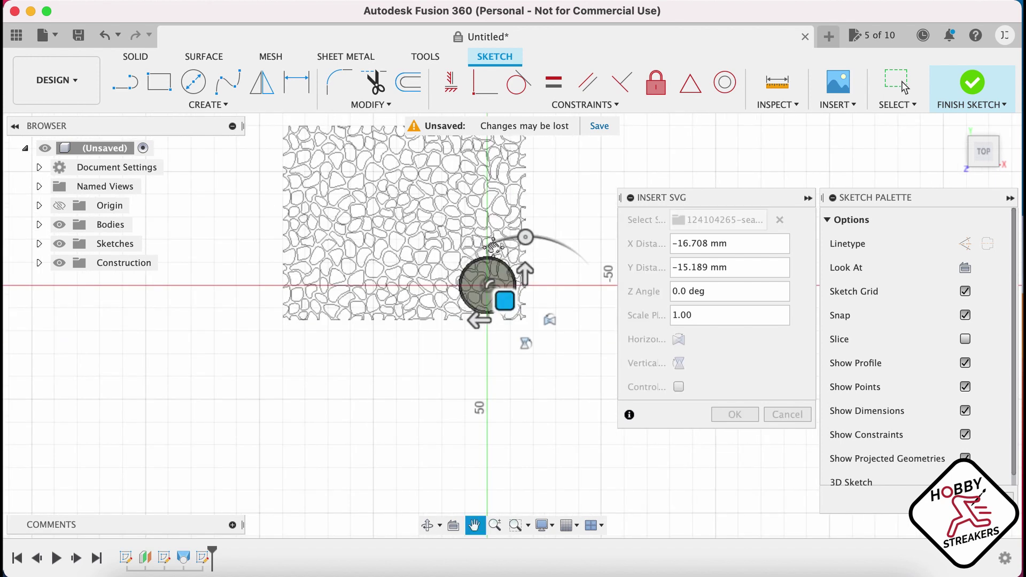
middle_click_drag(497, 160, 492, 261)
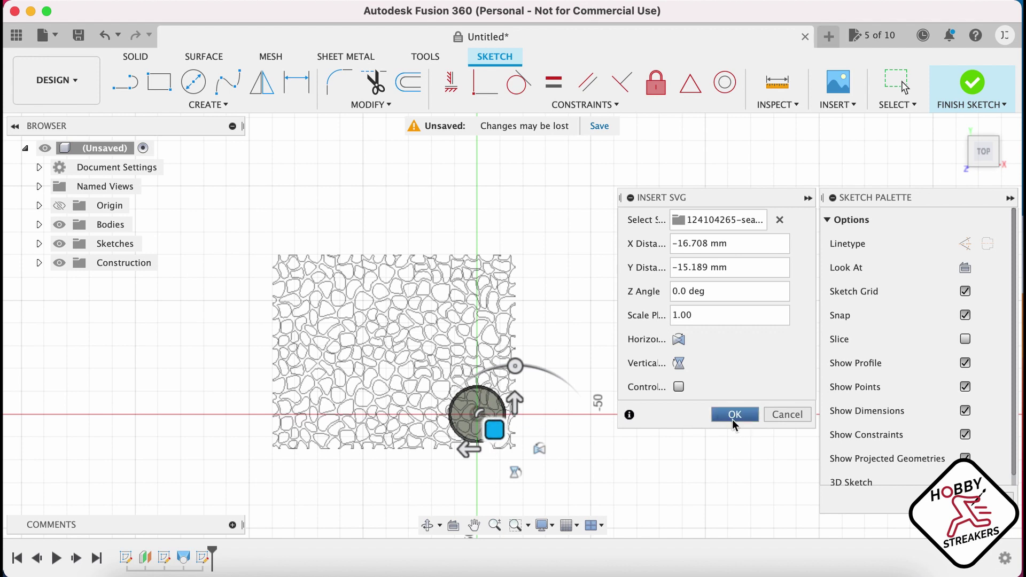
scroll(534, 414, "up", 5)
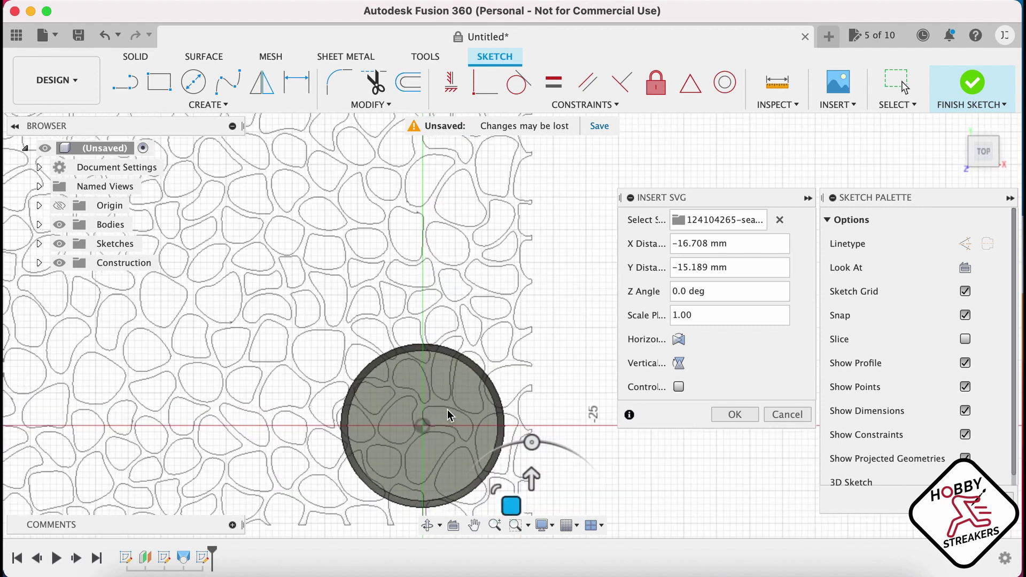
scroll(447, 415, "up", 2)
middle_click_drag(447, 416, 455, 274)
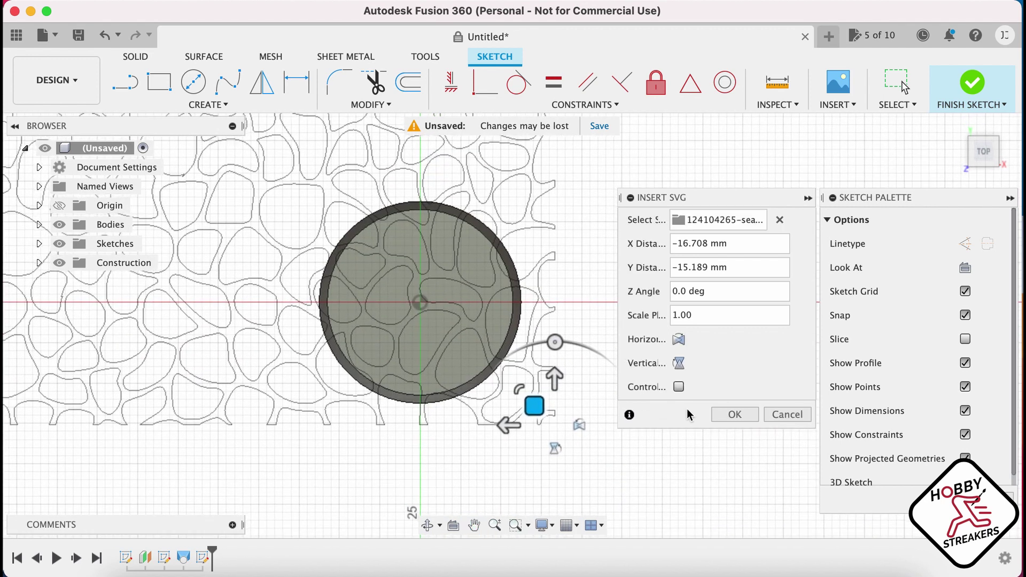
left_click(735, 416)
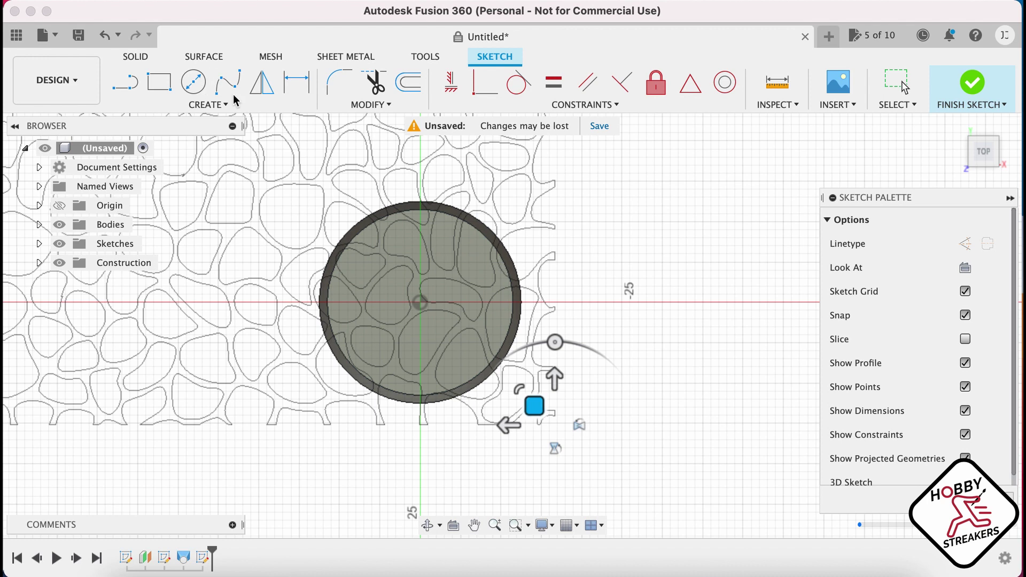
Draw a 22 mm diameter circle centred on the base's top face over the stone pattern, and finish the sketch.
left_click(195, 83)
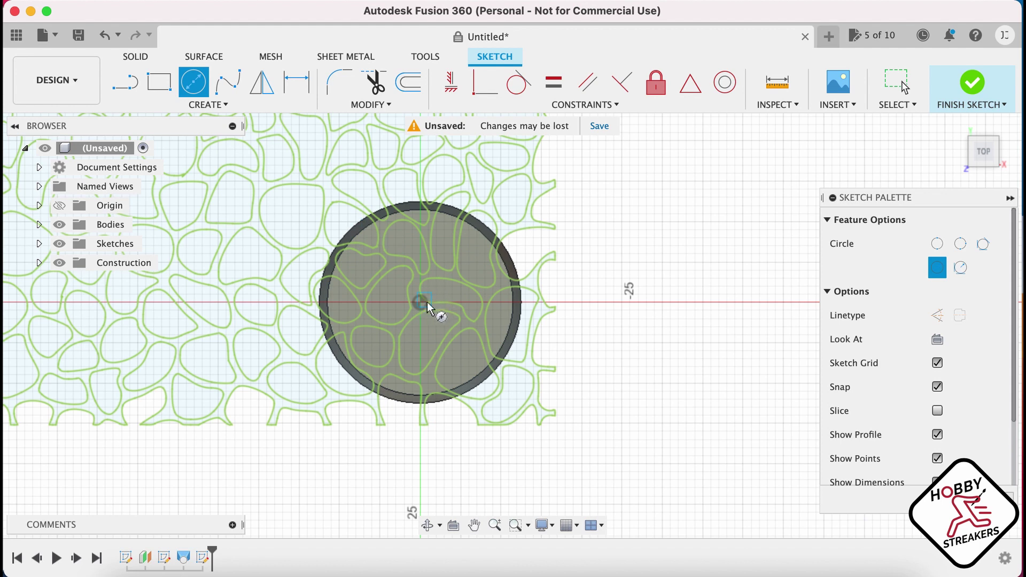
scroll(424, 307, "up", 5)
left_click(420, 303)
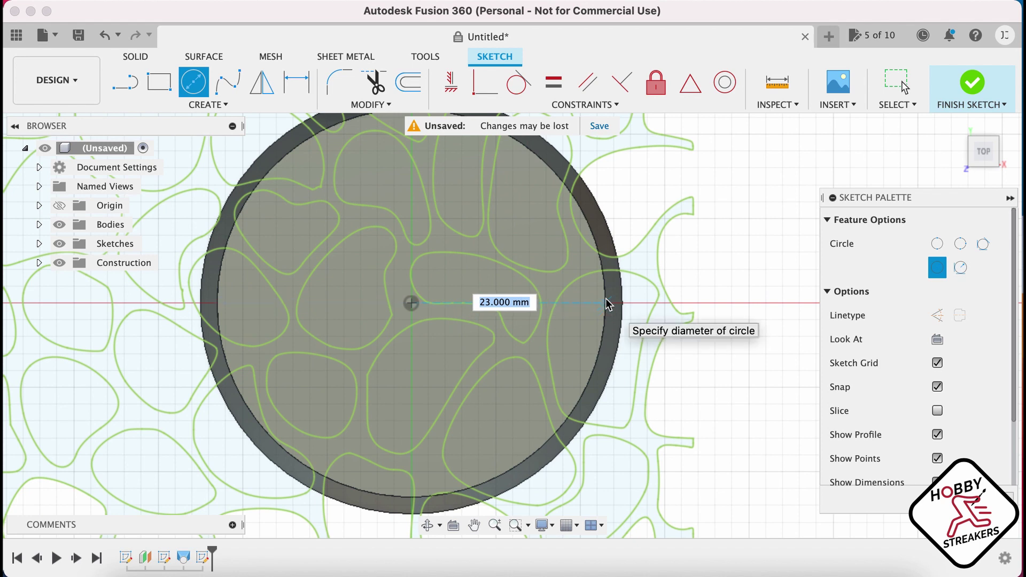
type("23")
key("BackSpace")
type("2")
key("Tab")
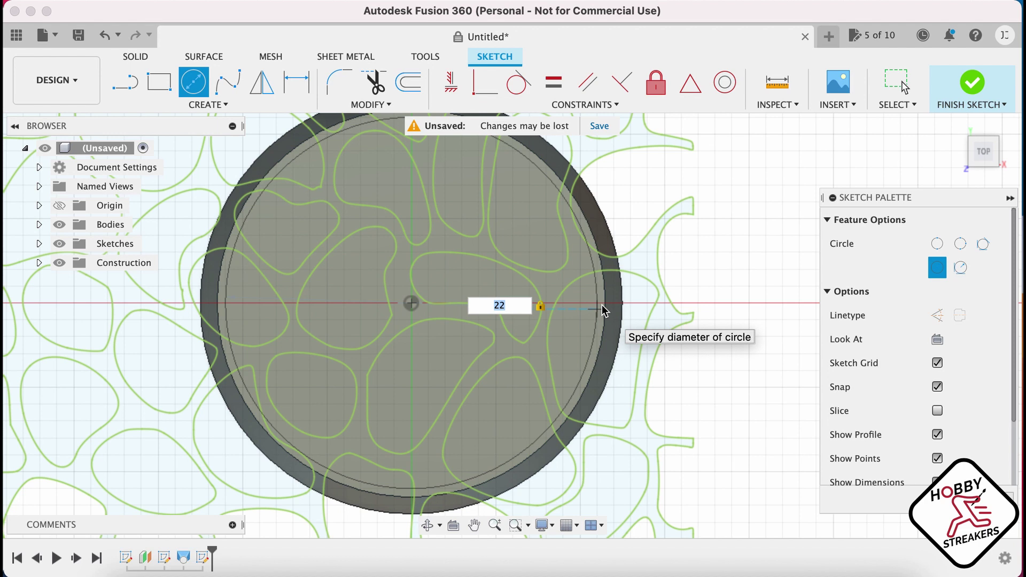
left_click(601, 305)
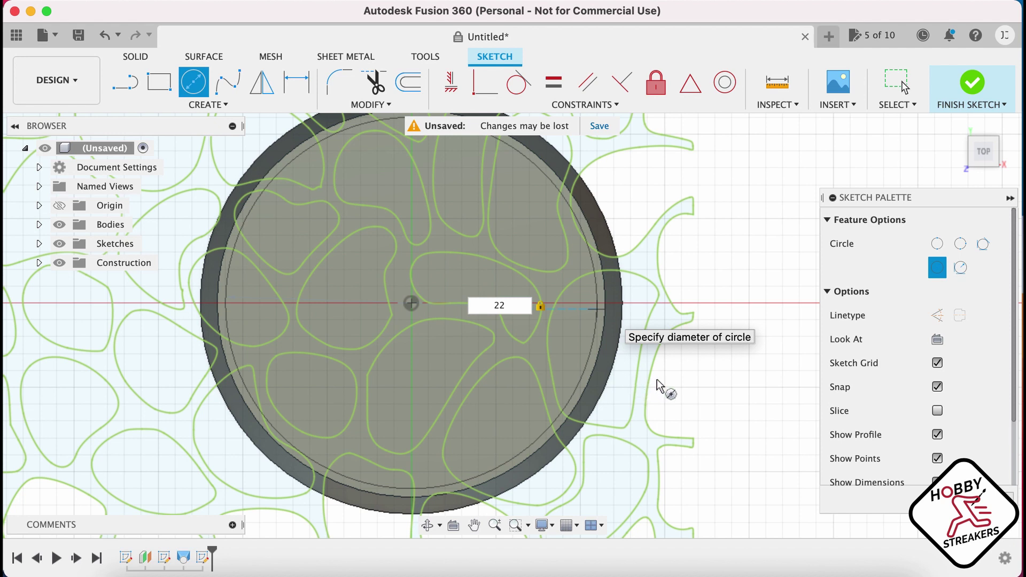
key("Escape")
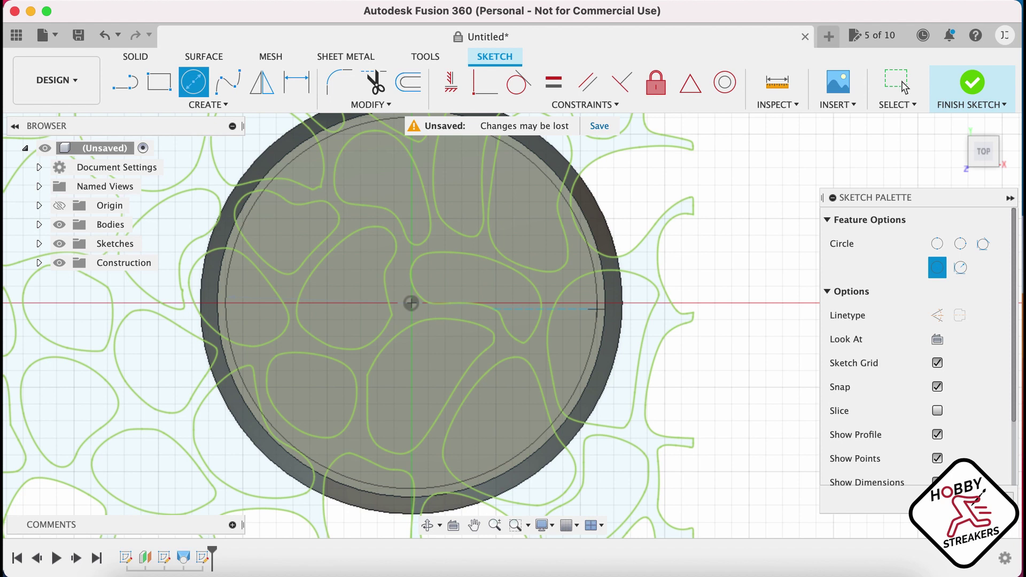
left_click(903, 85)
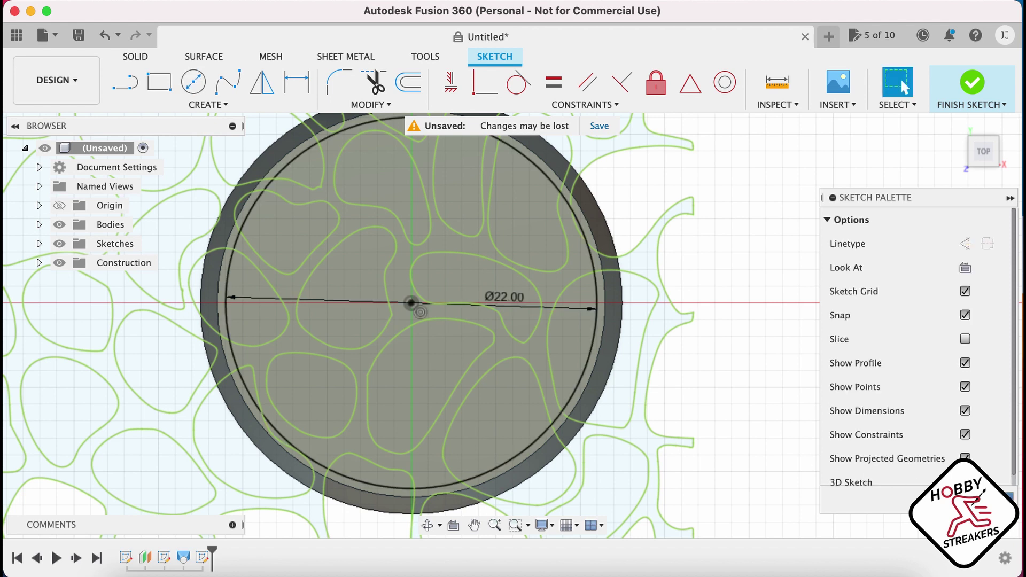
left_click(972, 84)
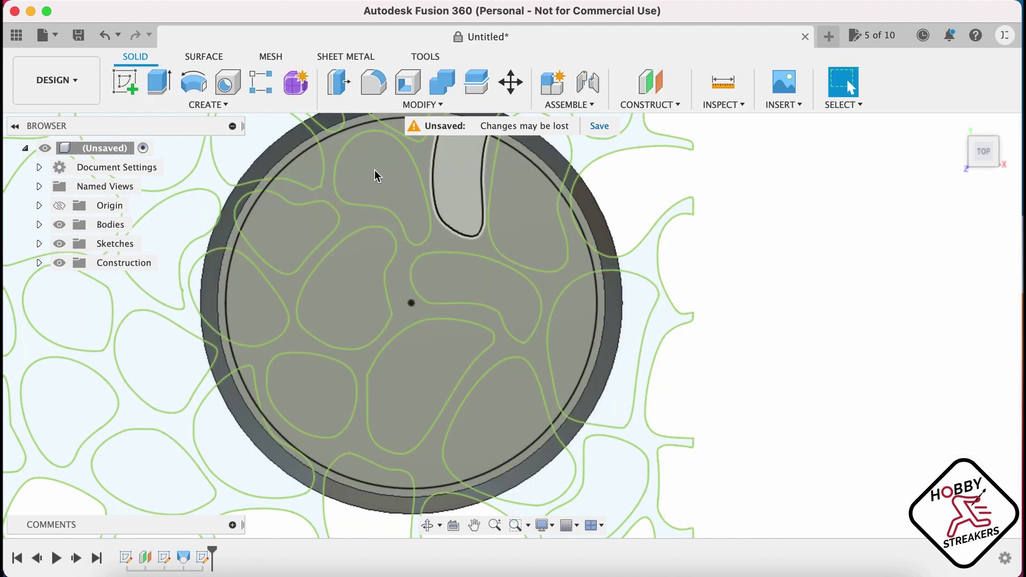
Extrude all the stone profiles inside the 22 mm circle upward by 1 mm, joining them to the base.
left_click(159, 83)
left_click(307, 172)
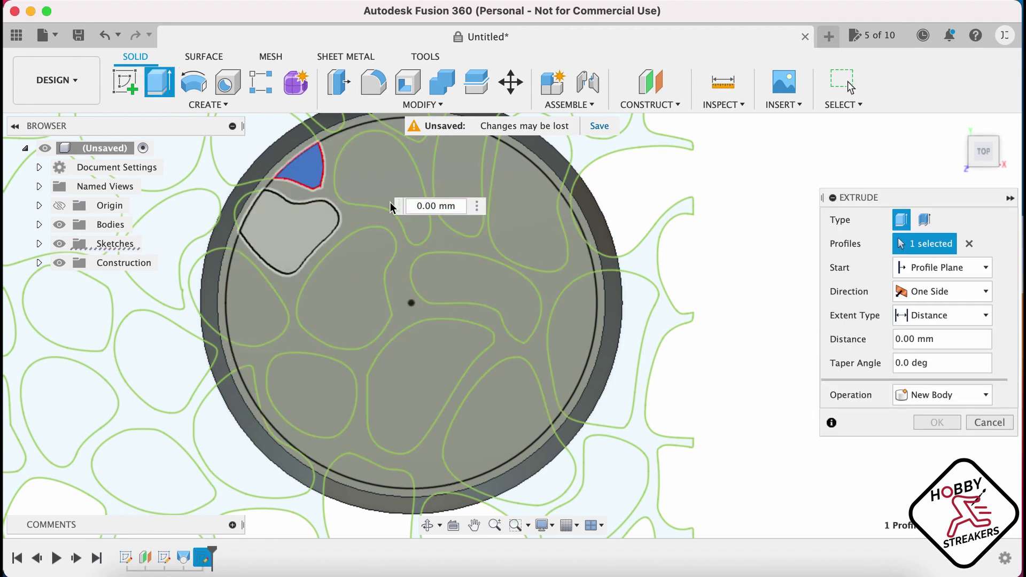
left_click(291, 225)
left_click(390, 171)
left_click(250, 318)
left_click(348, 298)
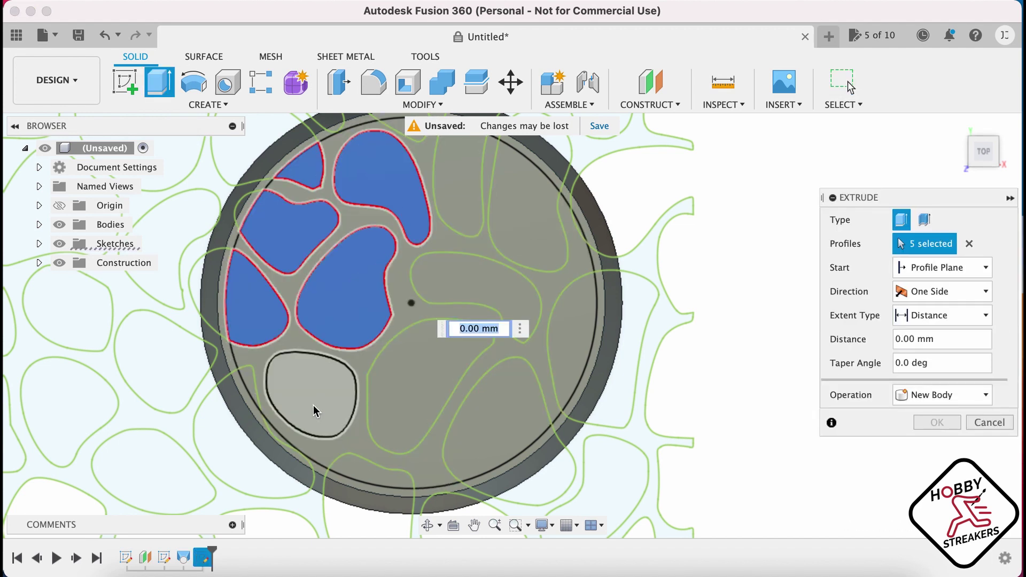
left_click(312, 402)
left_click(249, 382)
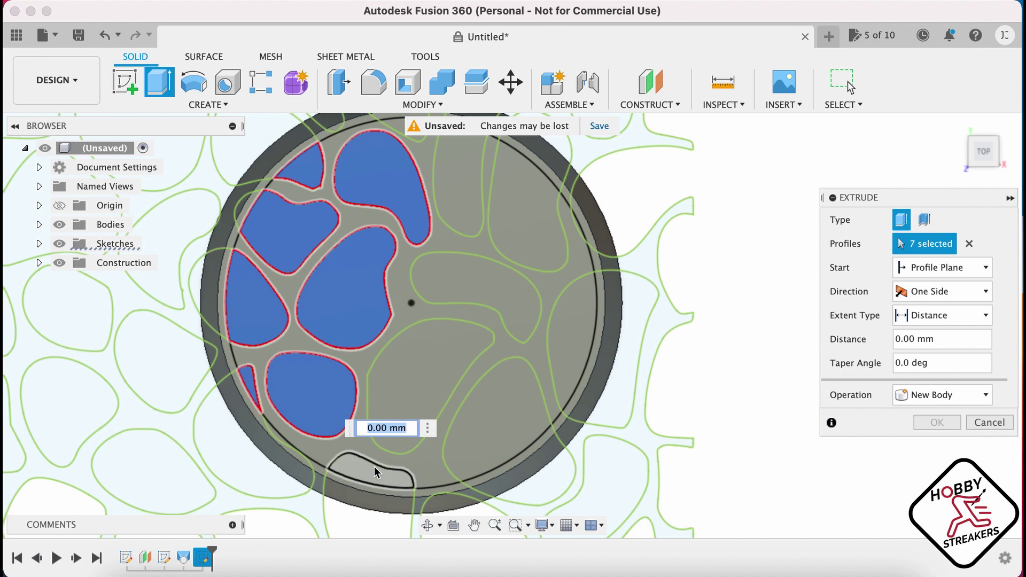
left_click(374, 467)
left_click(434, 373)
left_click(497, 417)
left_click(571, 342)
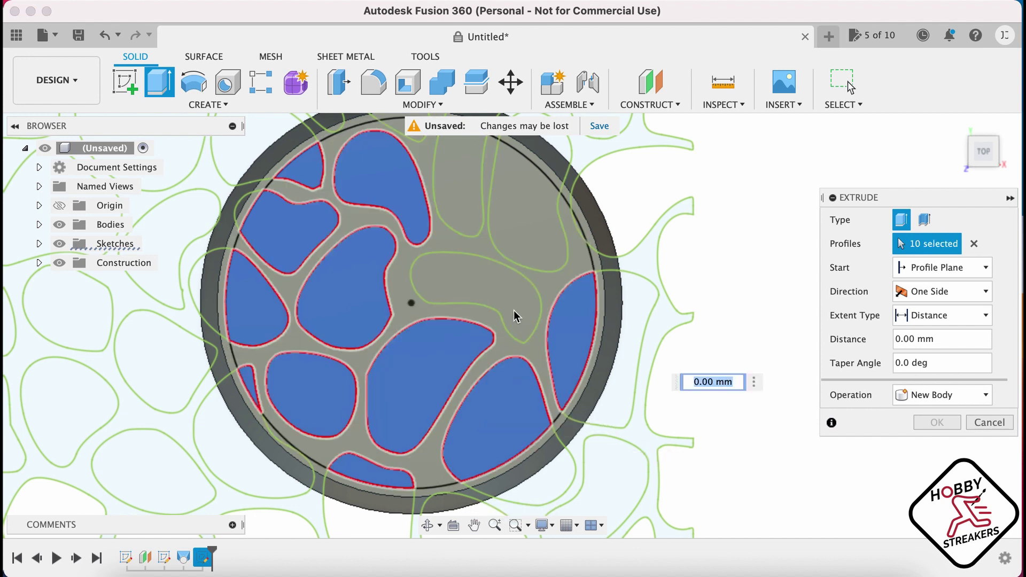
left_click(527, 213)
left_click(527, 213)
left_click(469, 187)
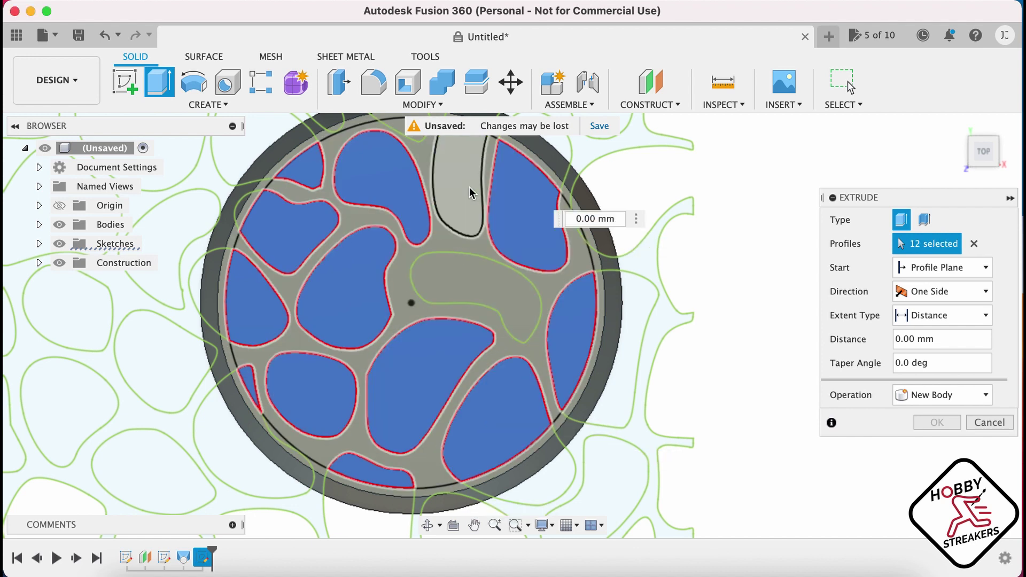
left_click(476, 287)
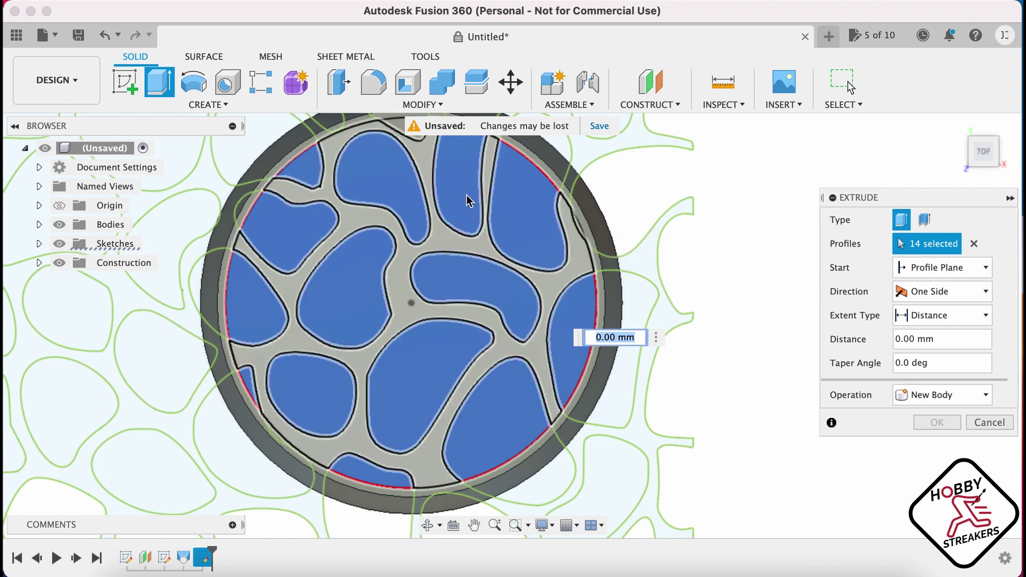
middle_click_drag(483, 152, 491, 205)
left_click(491, 205)
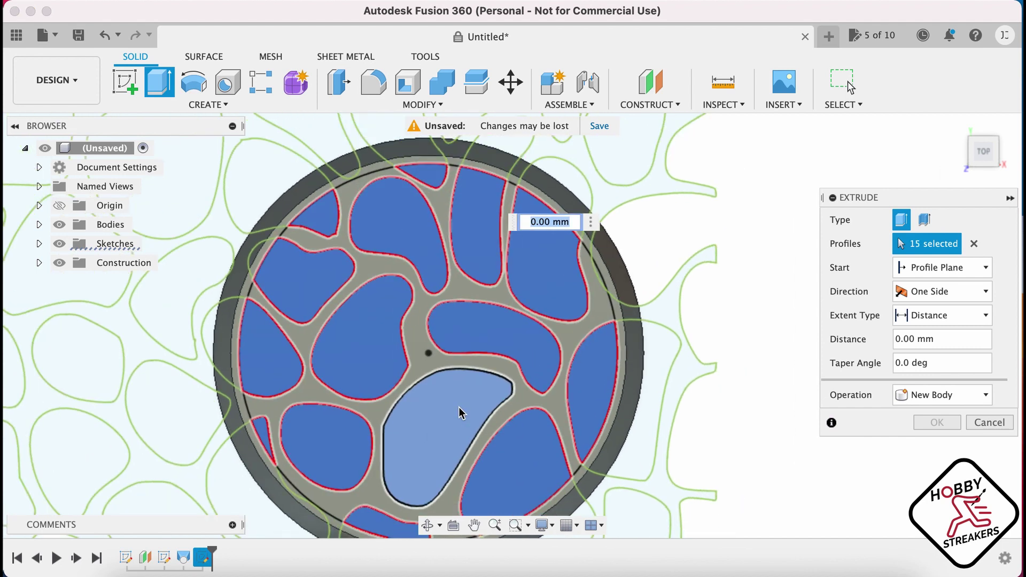
middle_click_drag(459, 406, 451, 310)
scroll(451, 310, "down", 3)
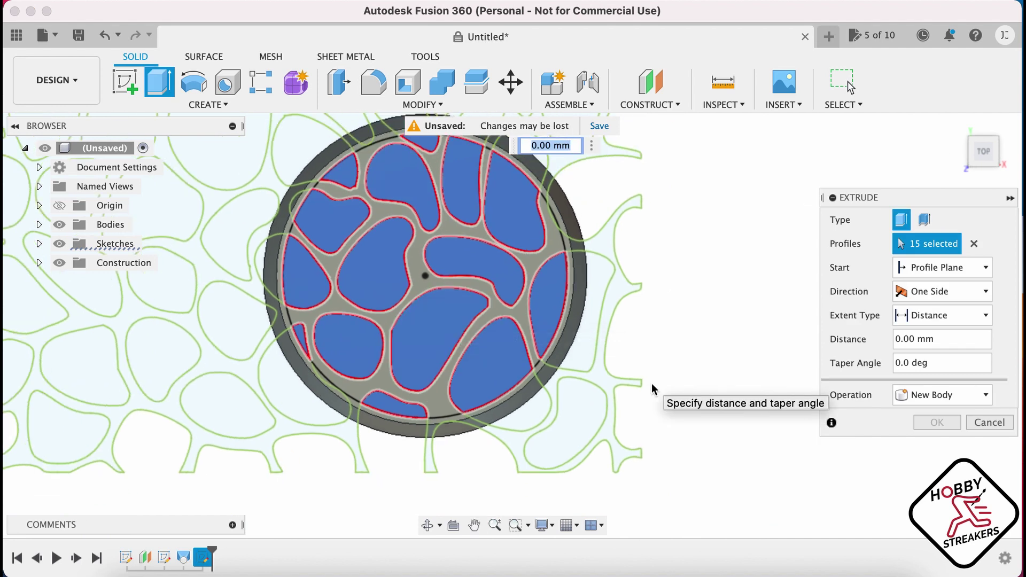
type("1")
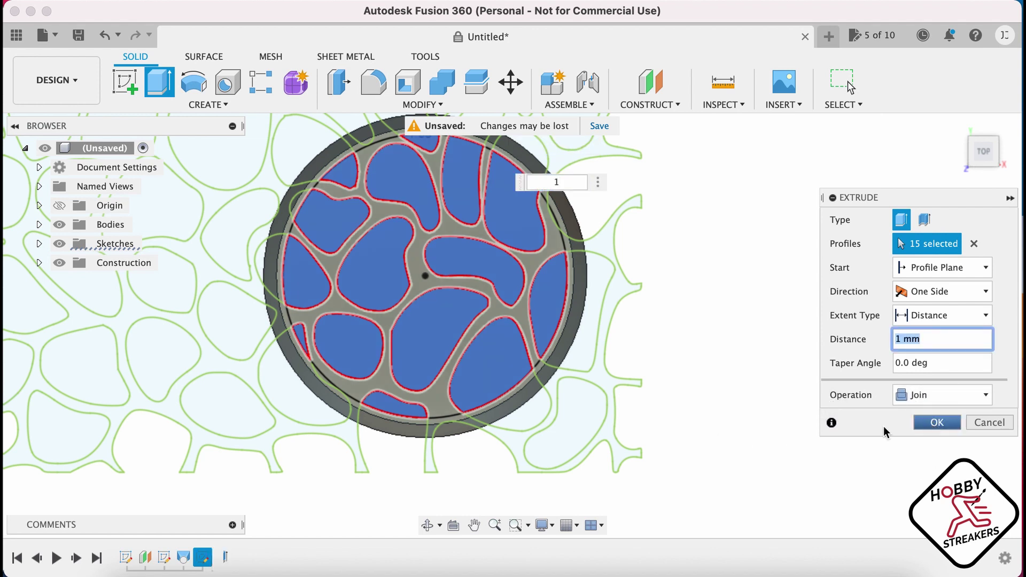
key("Return")
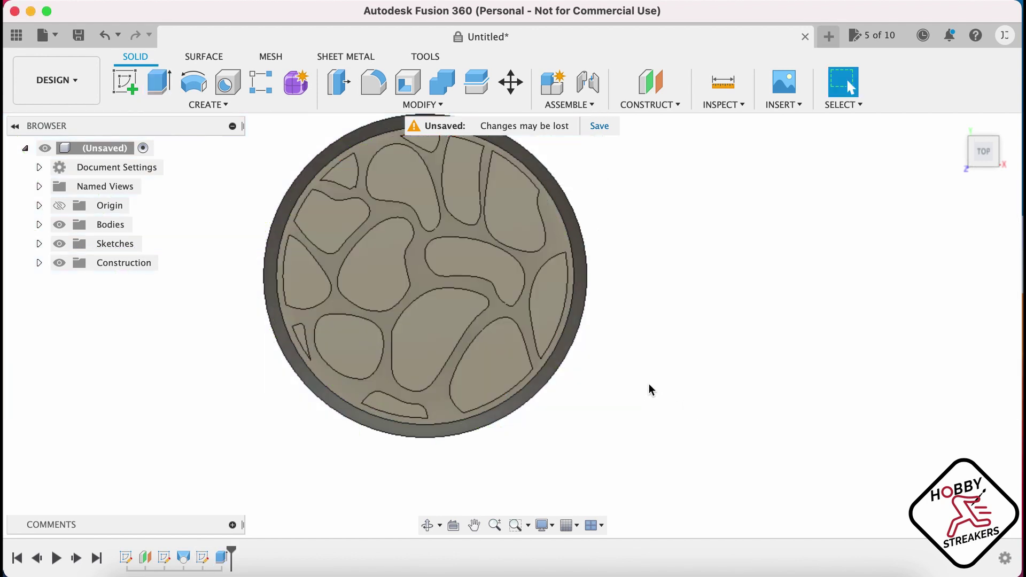
Inspect the raised stones from an angle, then undo their extrusion.
middle_click_drag(678, 405, 644, 352, "shift")
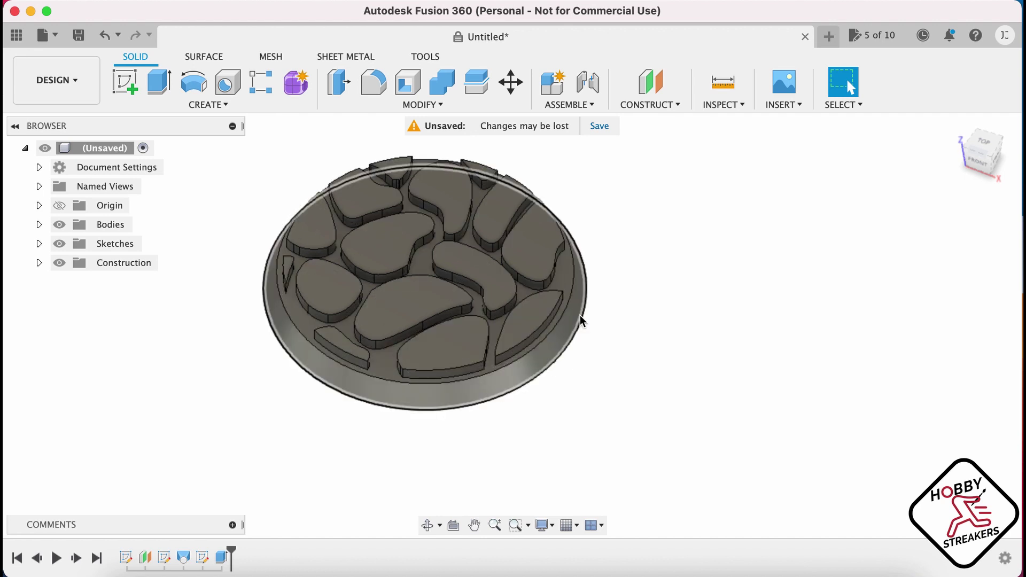
middle_click_drag(559, 319, 634, 293, "shift")
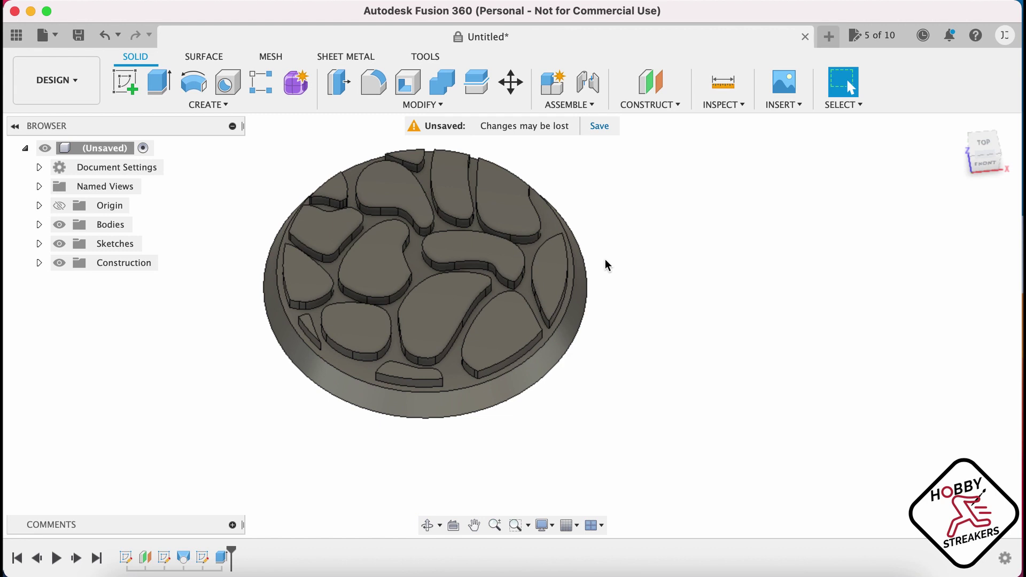
key("super+z")
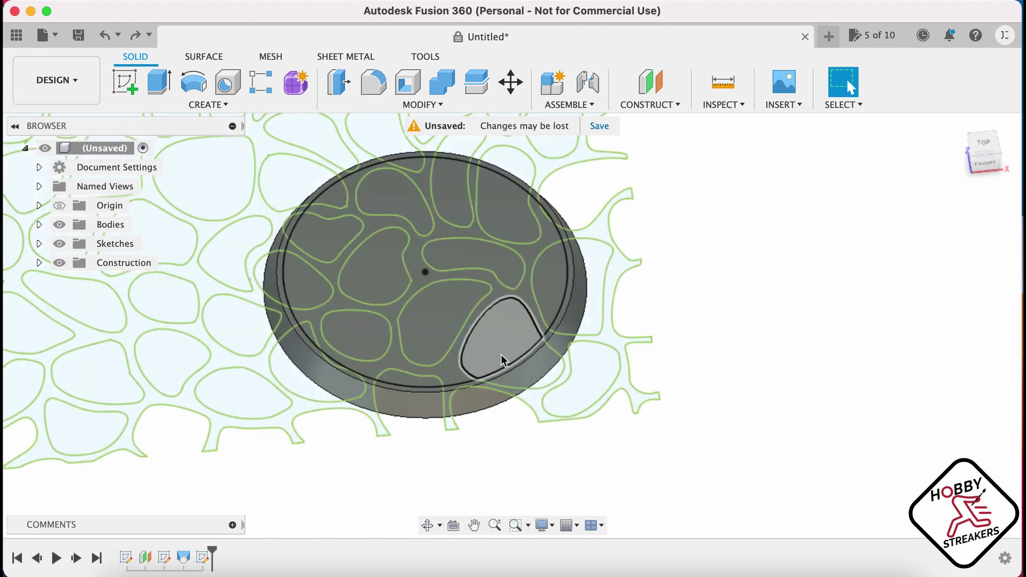
Extrude four stones, at the back edge, left edge, left of centre and front right, by 0.5 mm and join them to the base.
left_click(502, 345)
left_click(369, 267)
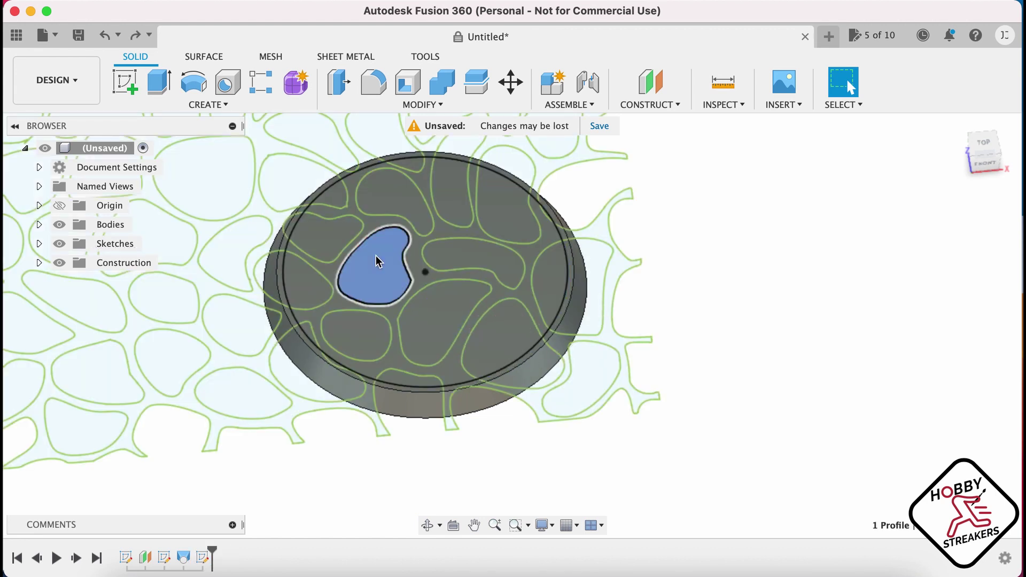
left_click(458, 207)
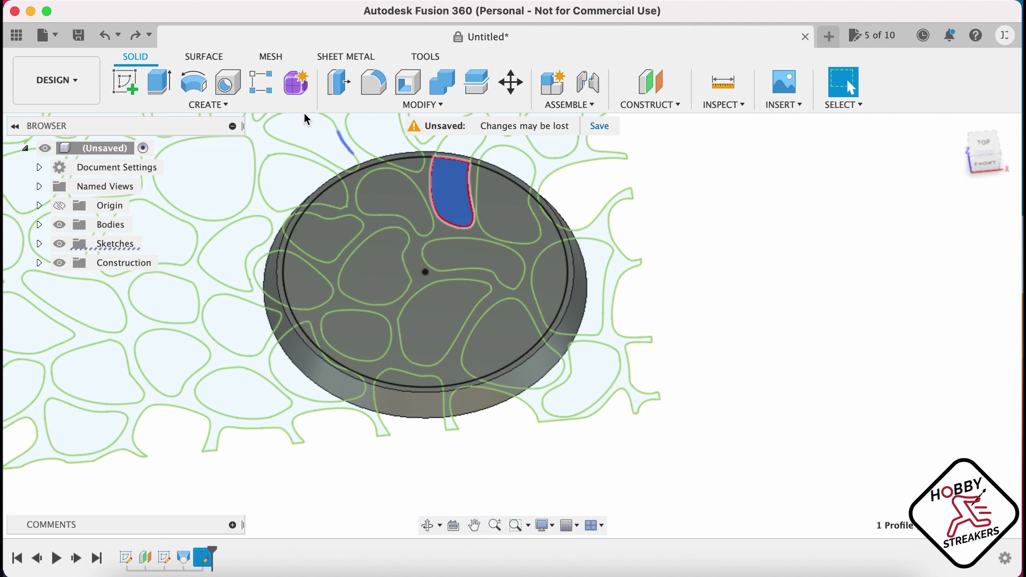
left_click(159, 81)
left_click(377, 280)
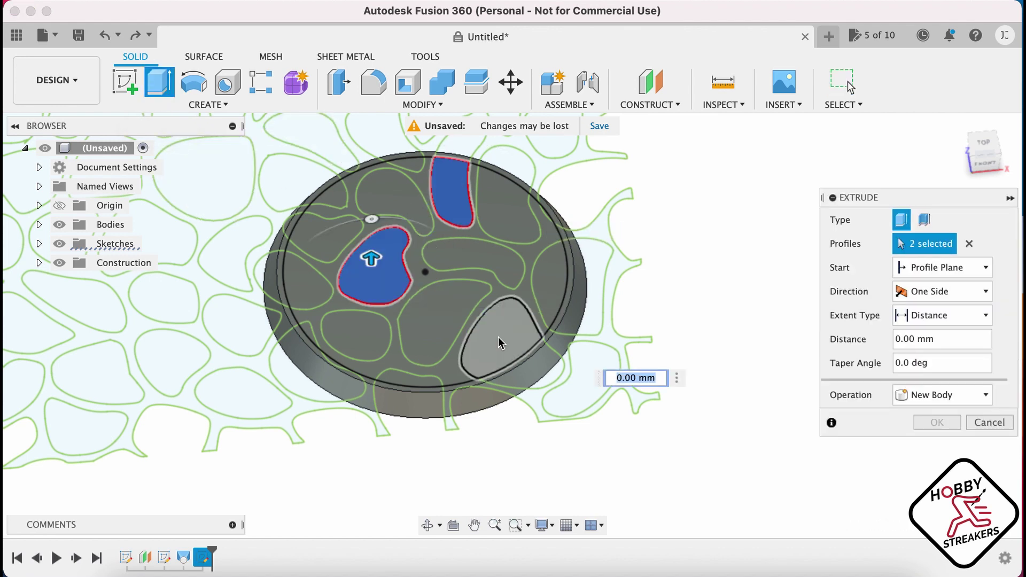
left_click(493, 341)
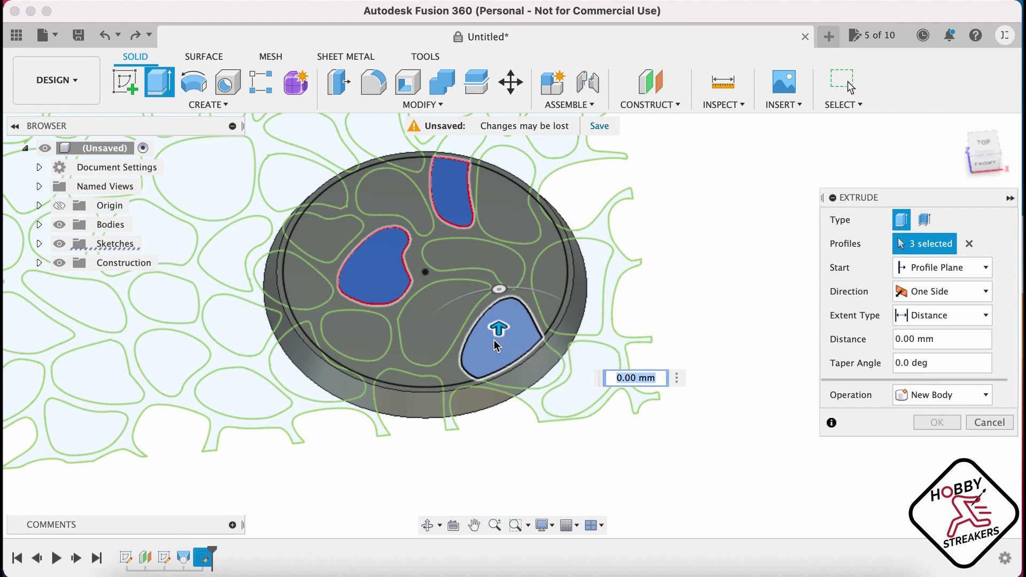
left_click(300, 297)
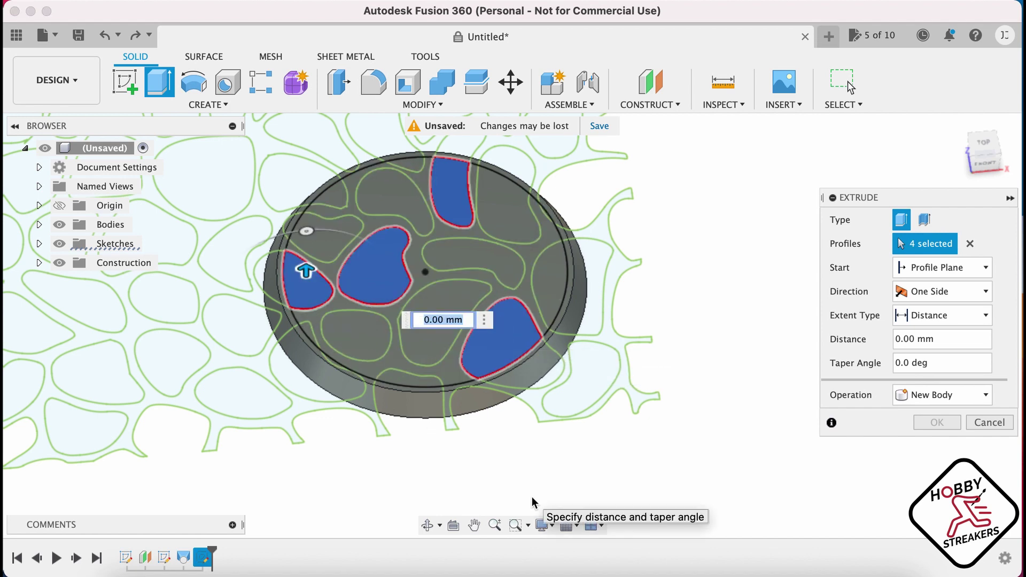
type("0.5")
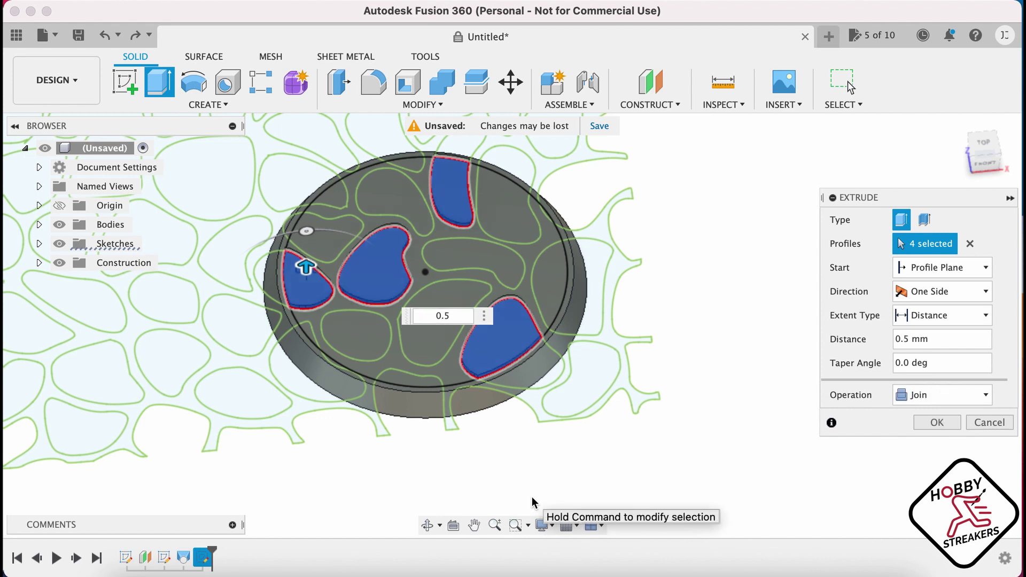
key("Return")
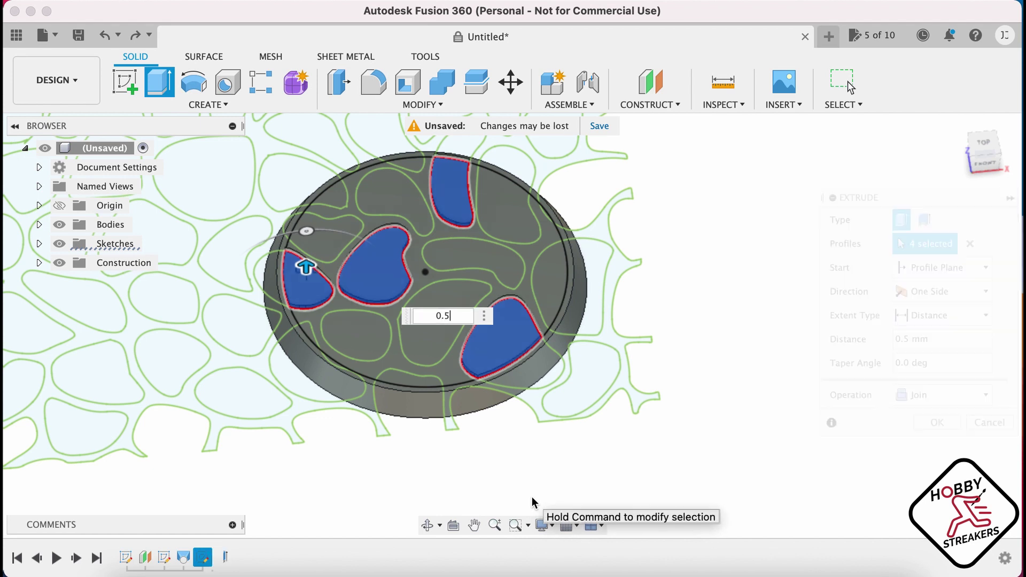
Show Sketch3 again and extrude two back-left stones, the large back-right stone and the small front-edge stone by 0.8 mm.
left_click(39, 244)
left_click(75, 301)
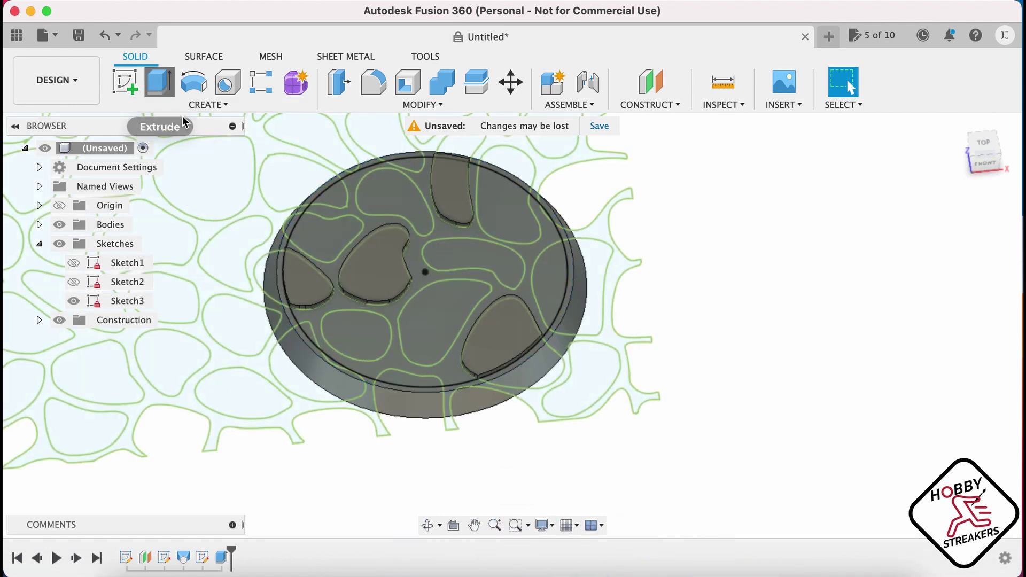
left_click(159, 81)
left_click(341, 235)
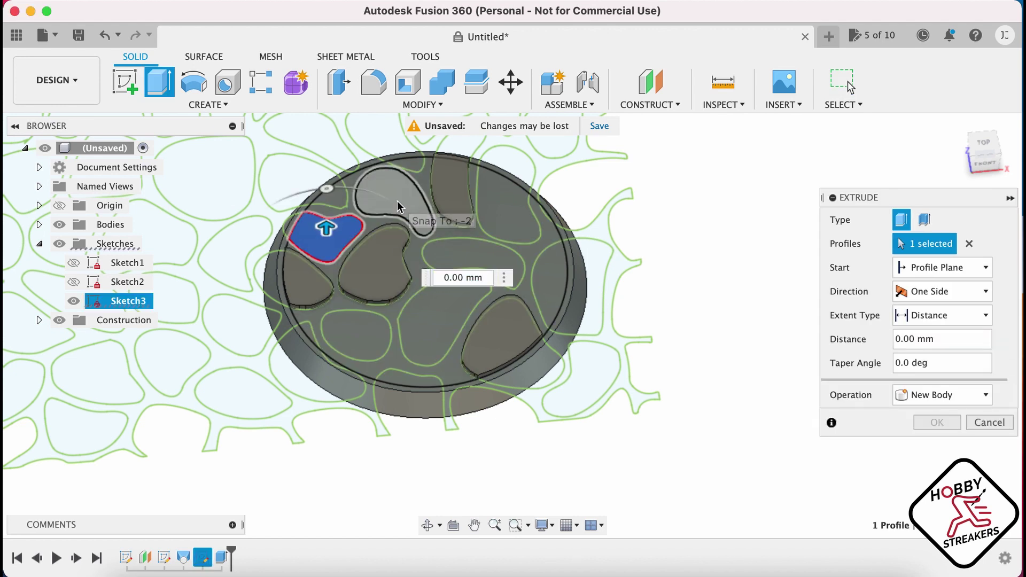
left_click(400, 208)
left_click(507, 221)
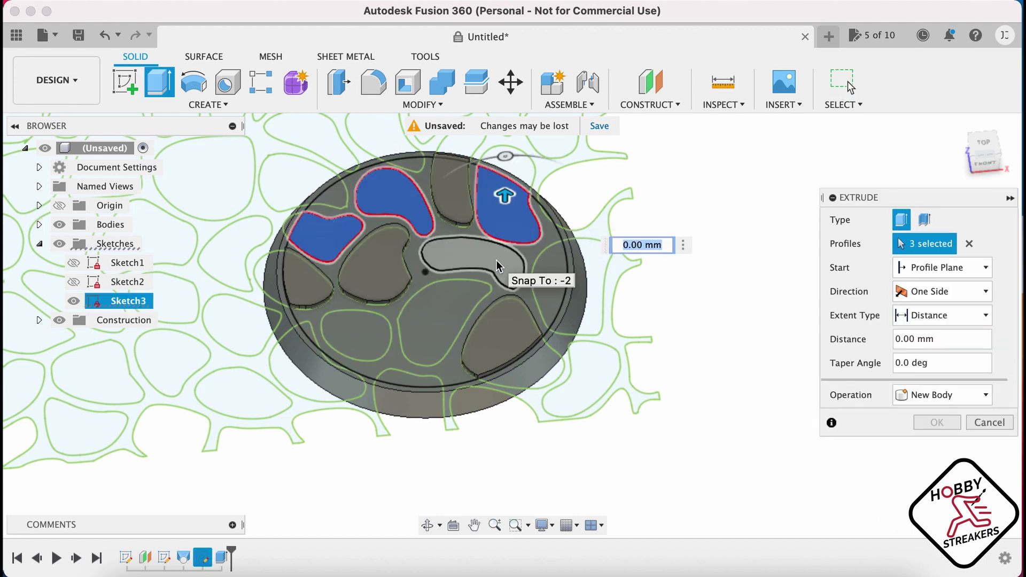
left_click(427, 380)
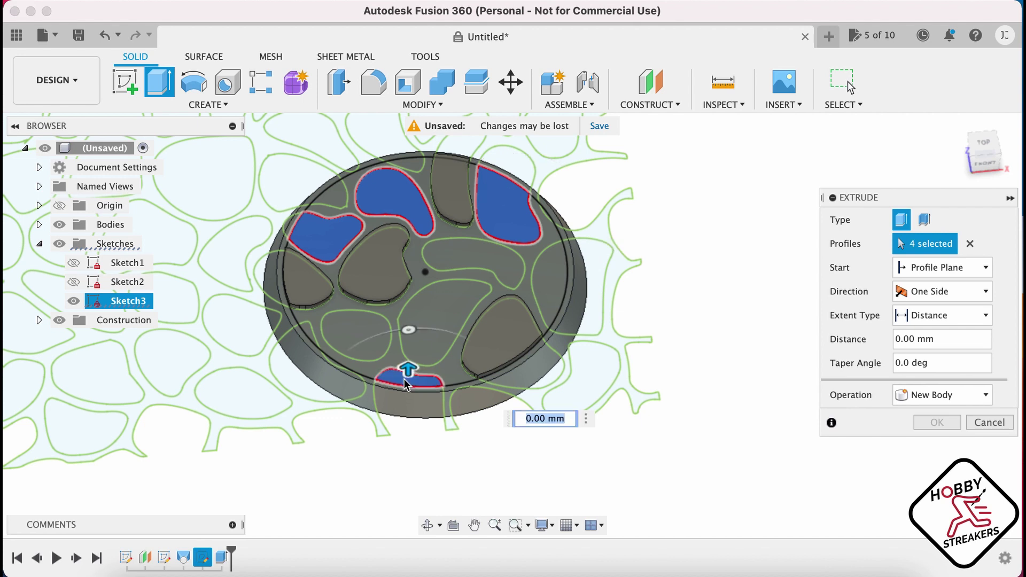
type("0.8")
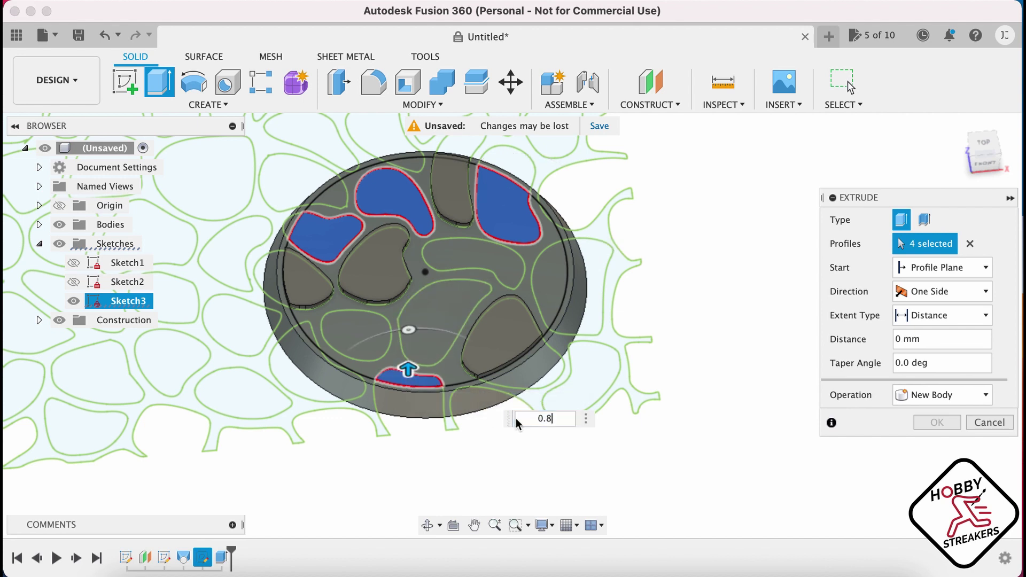
key("Return")
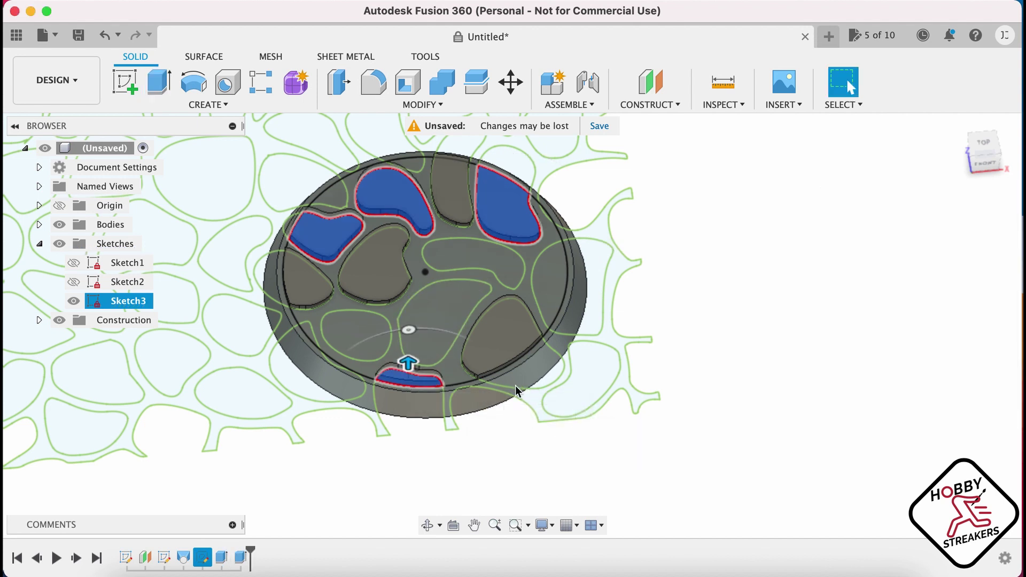
Extrude the four remaining large stones, at front centre, front left, right of centre and the right edge, by 1 mm.
left_click(434, 334)
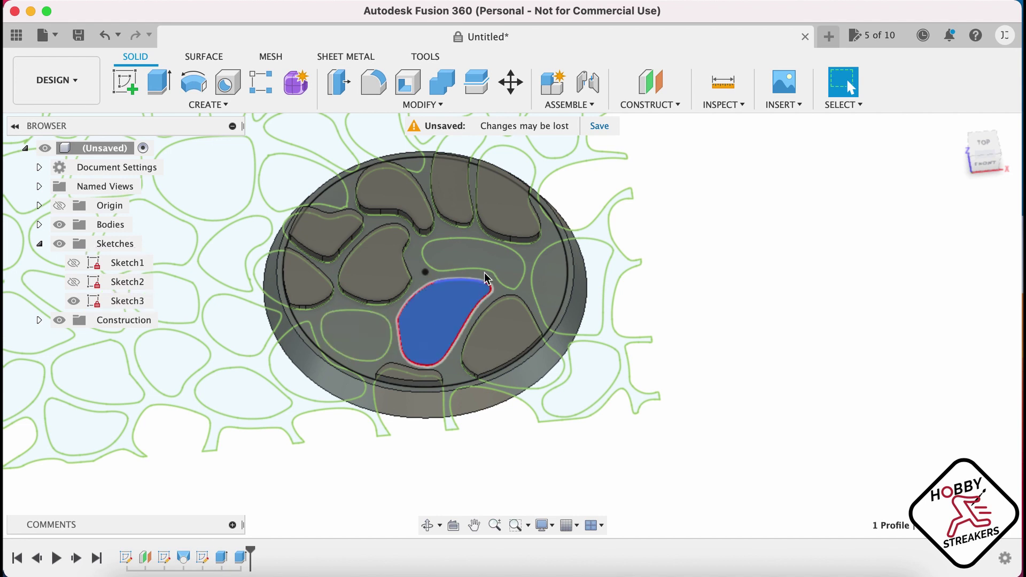
left_click(158, 81)
left_click(356, 335)
left_click(479, 255)
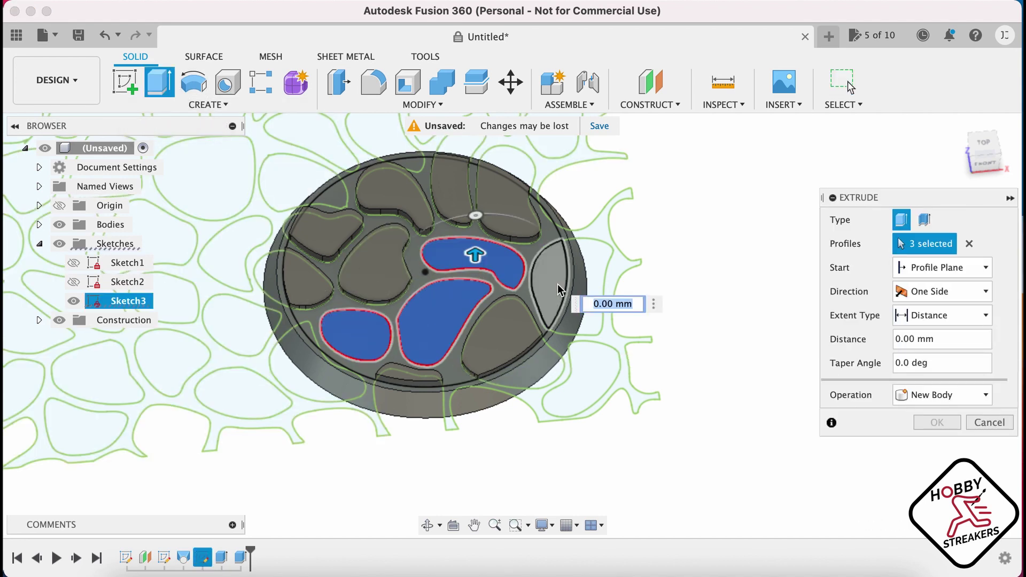
left_click(557, 284)
type("1")
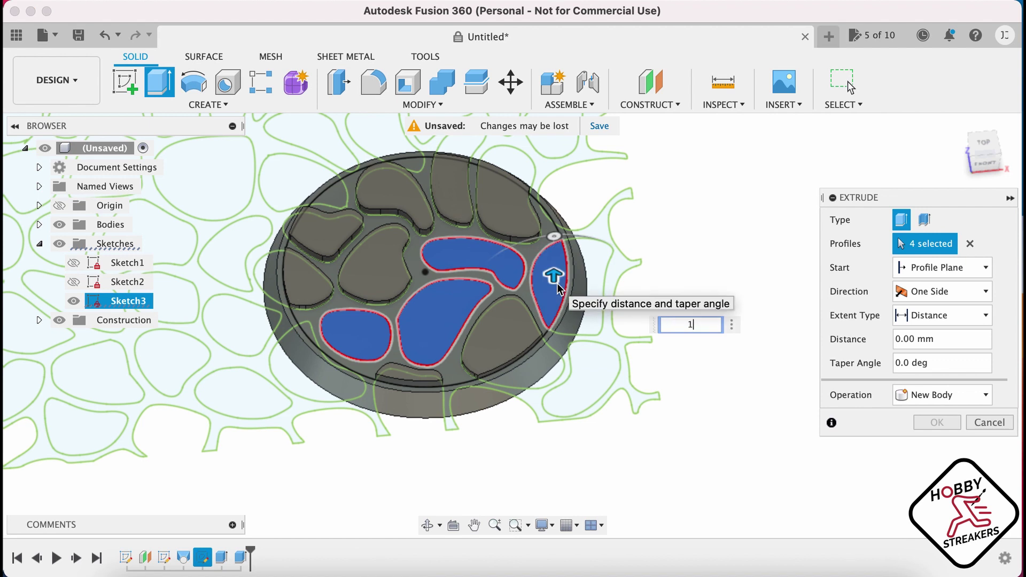
key("Return")
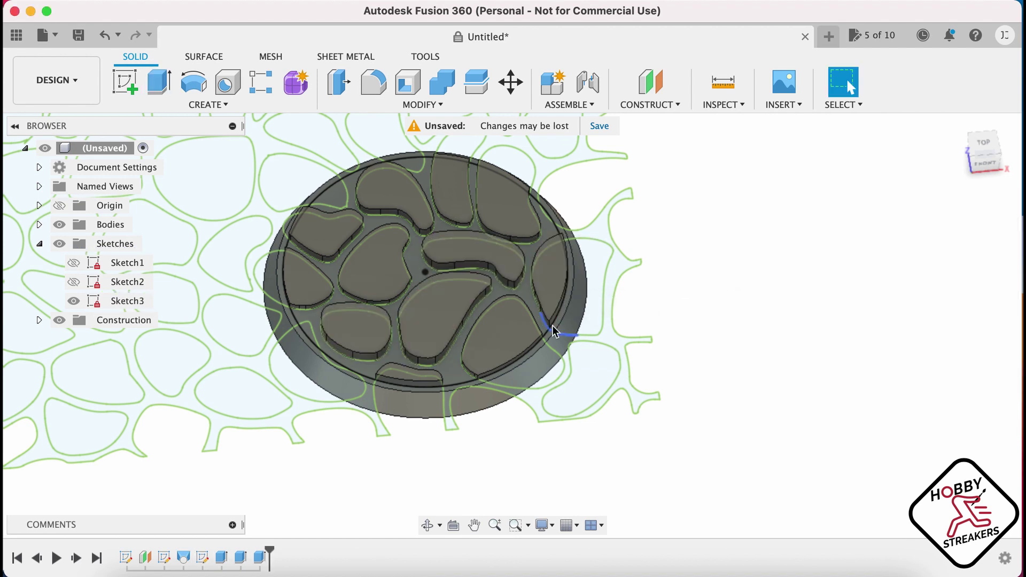
Extrude the two small stones at the back-left edge by 0.4 mm, and hide Sketch3.
left_click(335, 199)
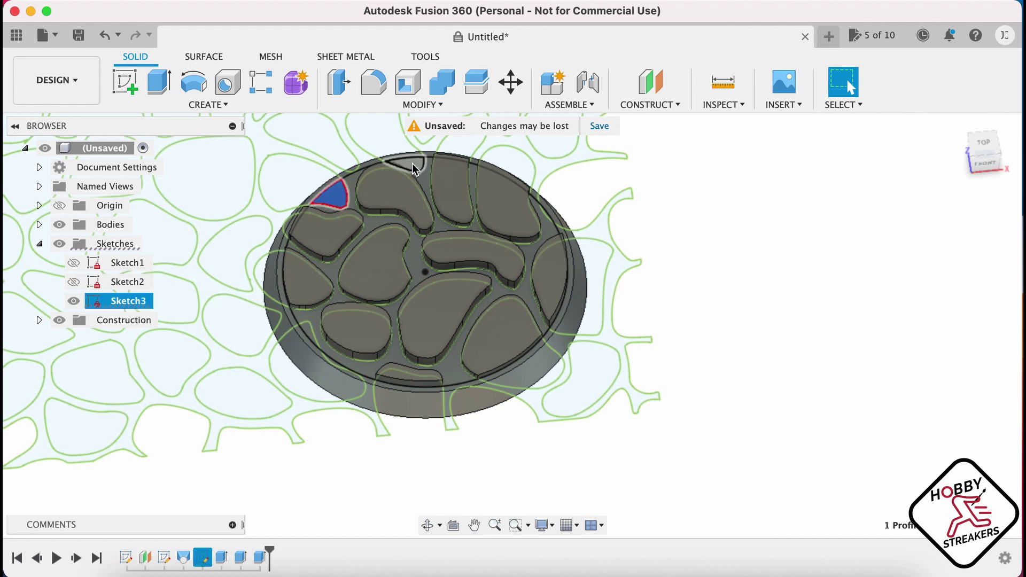
left_click(414, 168)
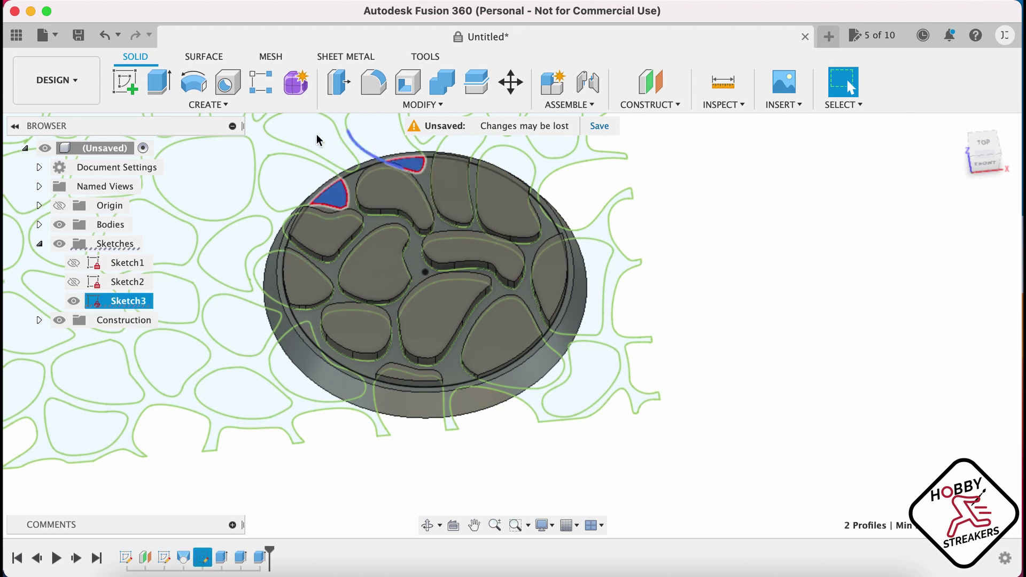
type("e")
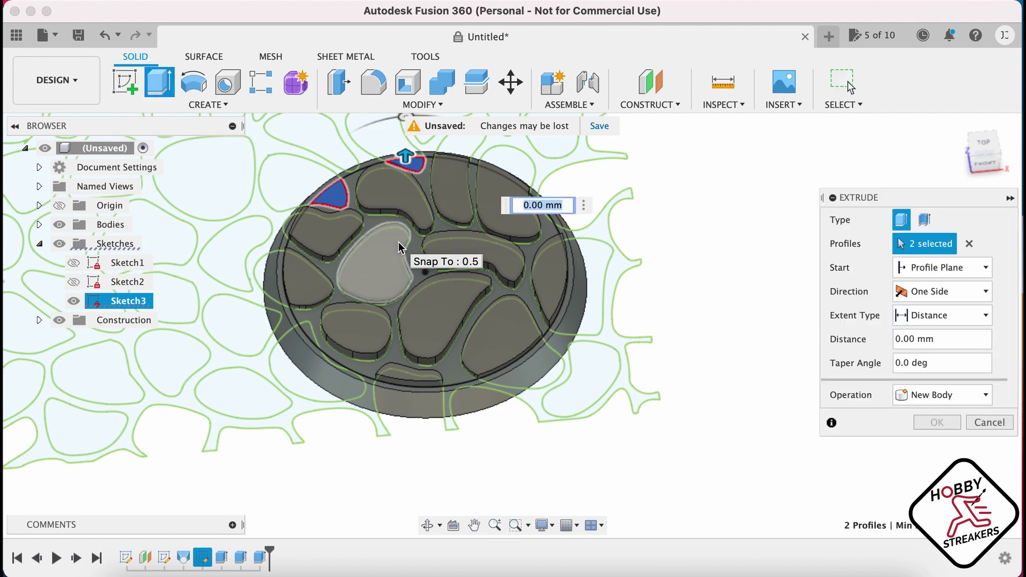
type("0.4")
key("Return")
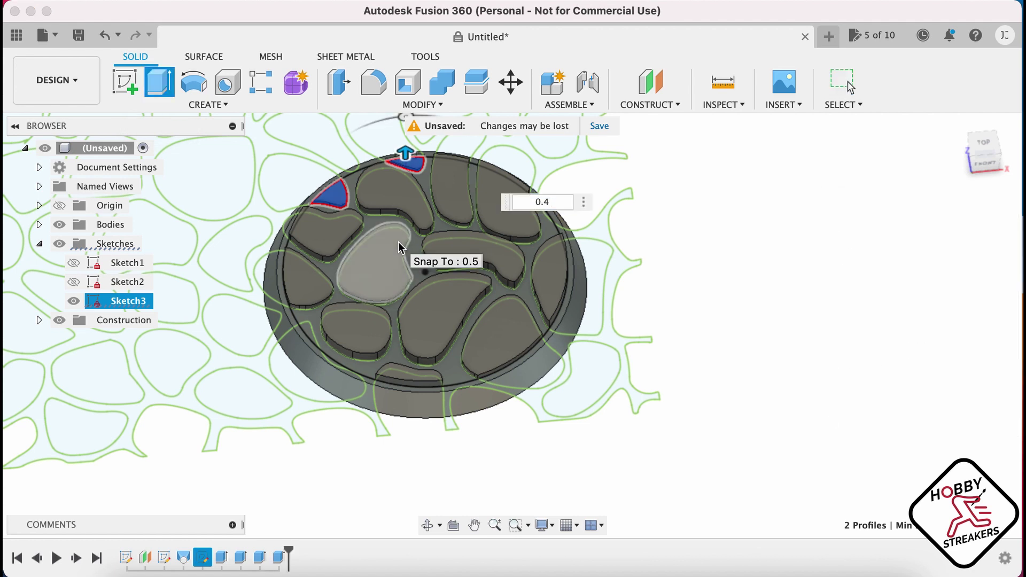
mouse_move(633, 380)
middle_mouse_down("shift")
mouse_move(636, 339)
mouse_move(664, 378)
middle_mouse_up("shift")
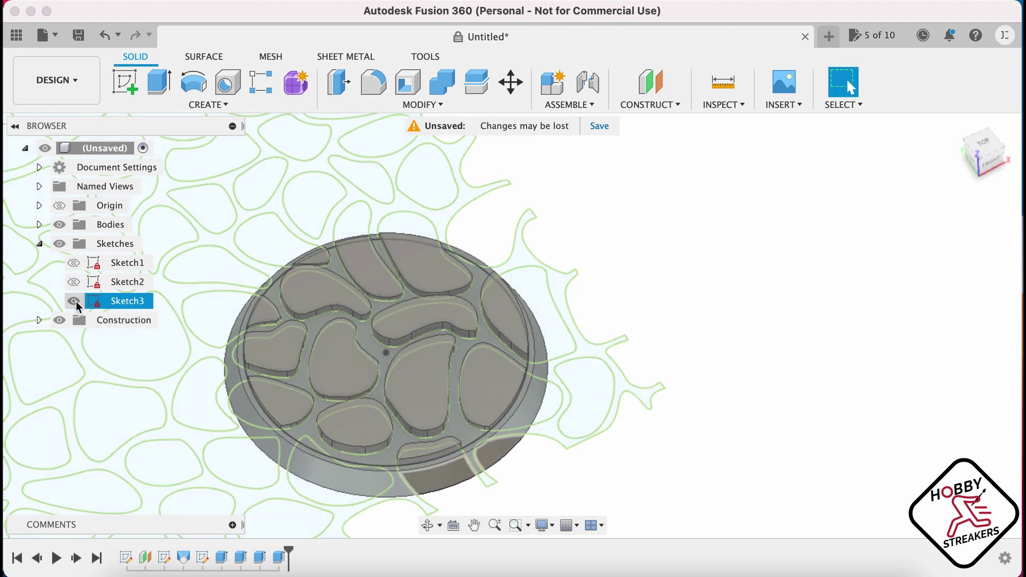
left_click(73, 300)
mouse_move(431, 385)
middle_mouse_down("shift")
mouse_move(493, 423)
mouse_move(567, 393)
mouse_move(584, 362)
mouse_move(611, 366)
mouse_move(657, 408)
mouse_move(691, 366)
mouse_move(625, 377)
mouse_move(582, 402)
mouse_move(567, 381)
middle_mouse_up("shift")
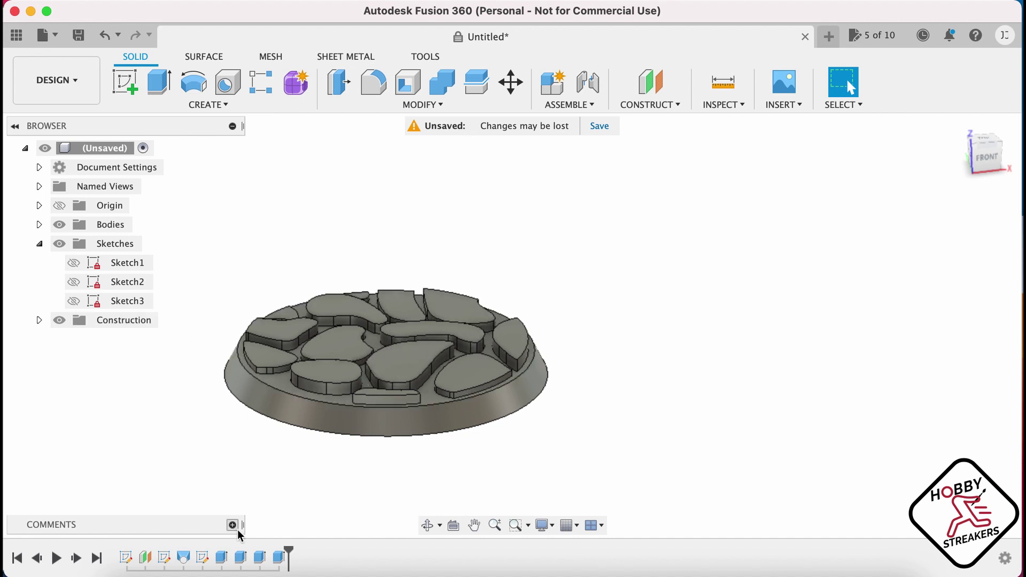
Roll the timeline back to before Sketch3 and start a new sketch on the base's top face.
left_click_drag(284, 549, 187, 545)
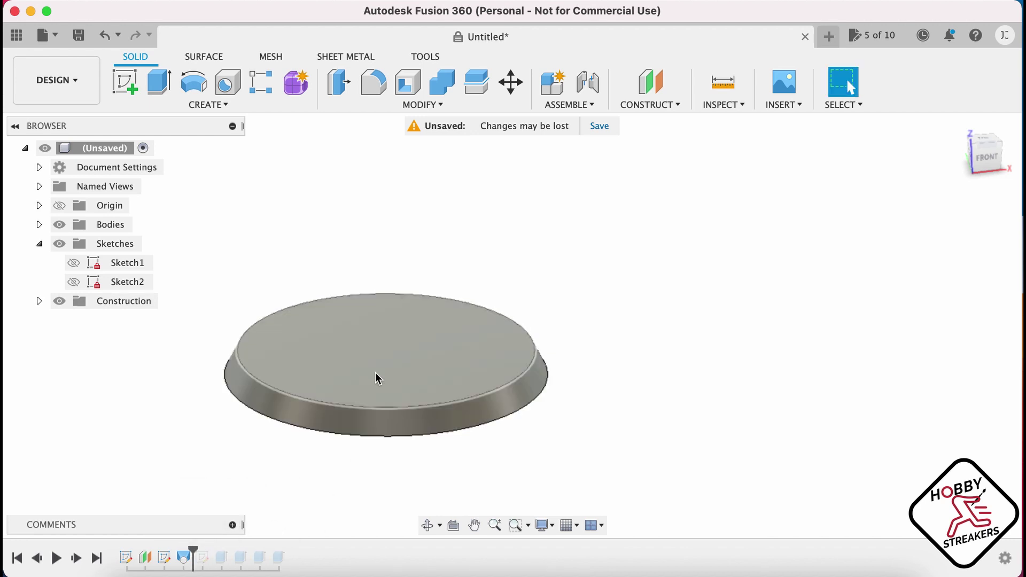
left_click(378, 376)
left_click(219, 105)
left_click(155, 138)
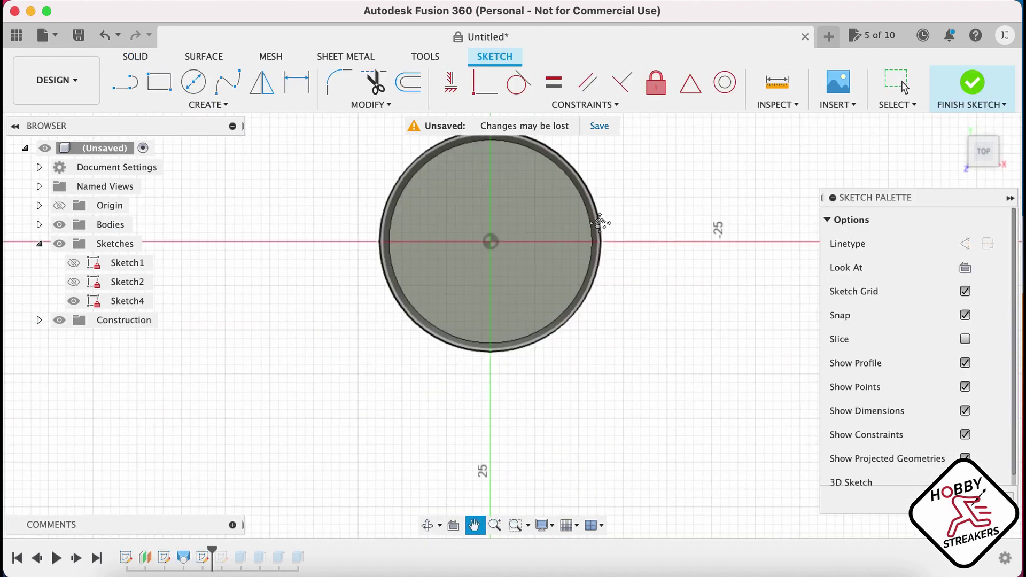
scroll(588, 192, "up", 3)
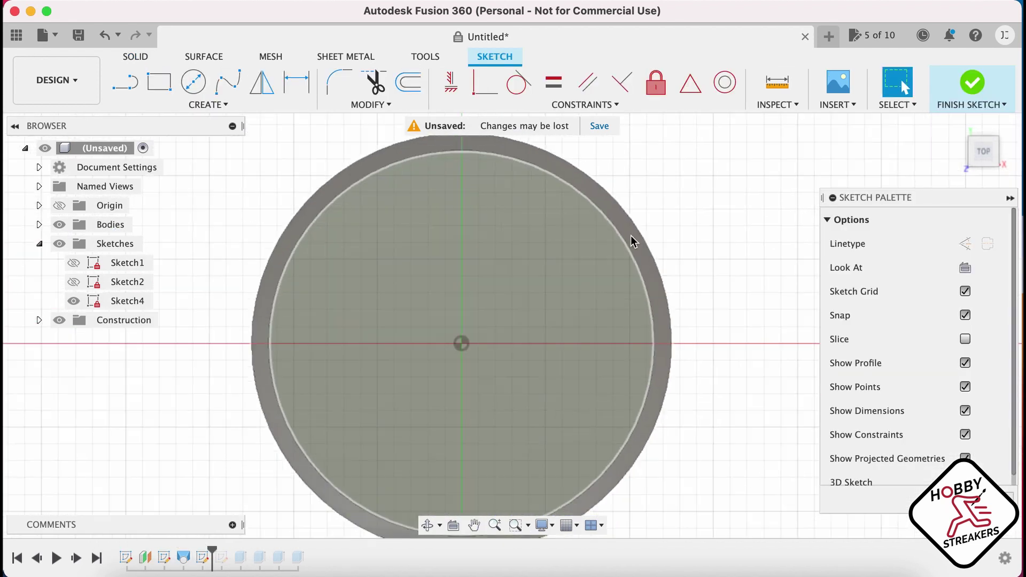
Sketch a closed crescent-like stone outline on the back-left area of the top face with a fit point spline.
left_click(206, 105)
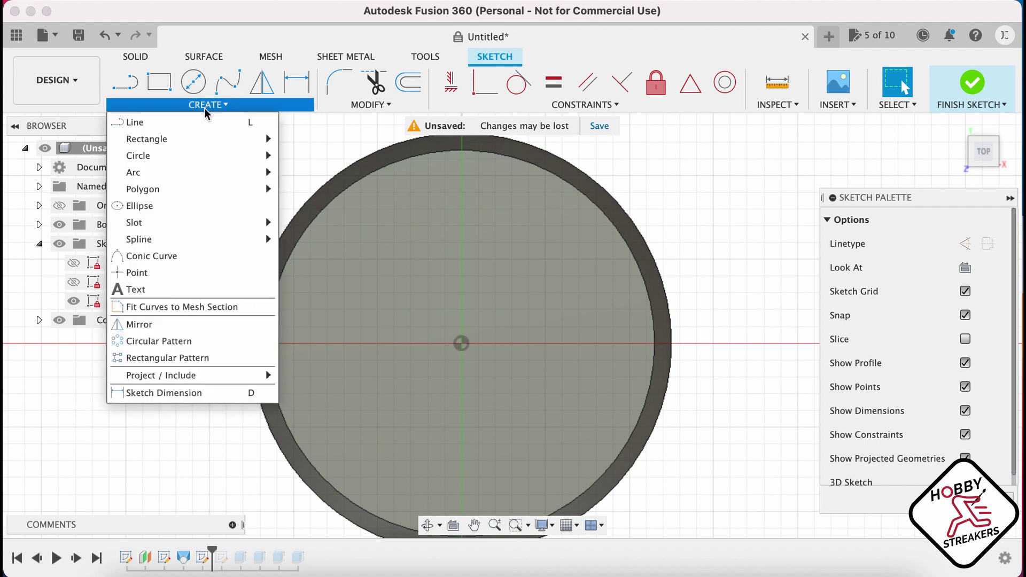
left_click(228, 84)
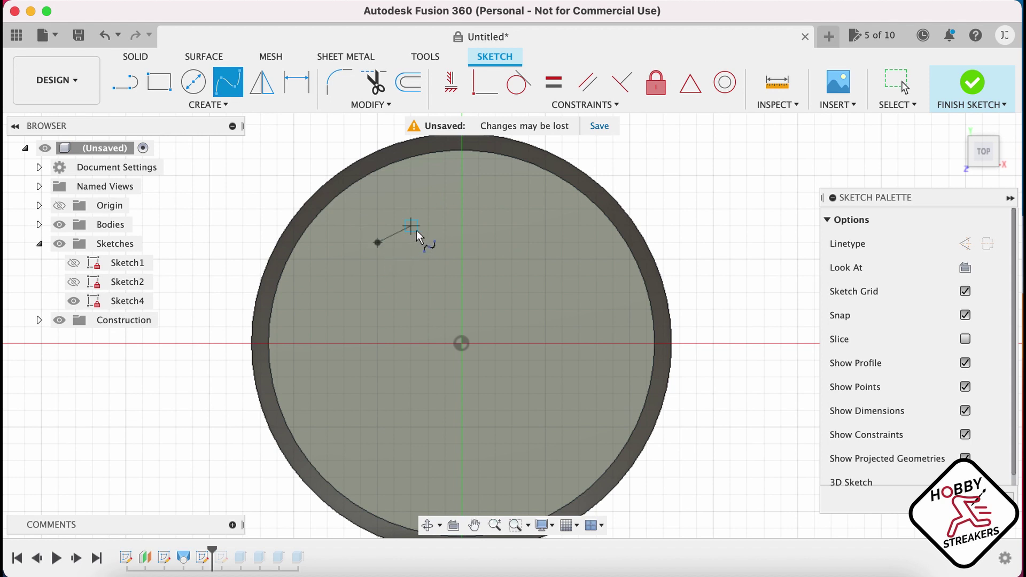
left_click(444, 293)
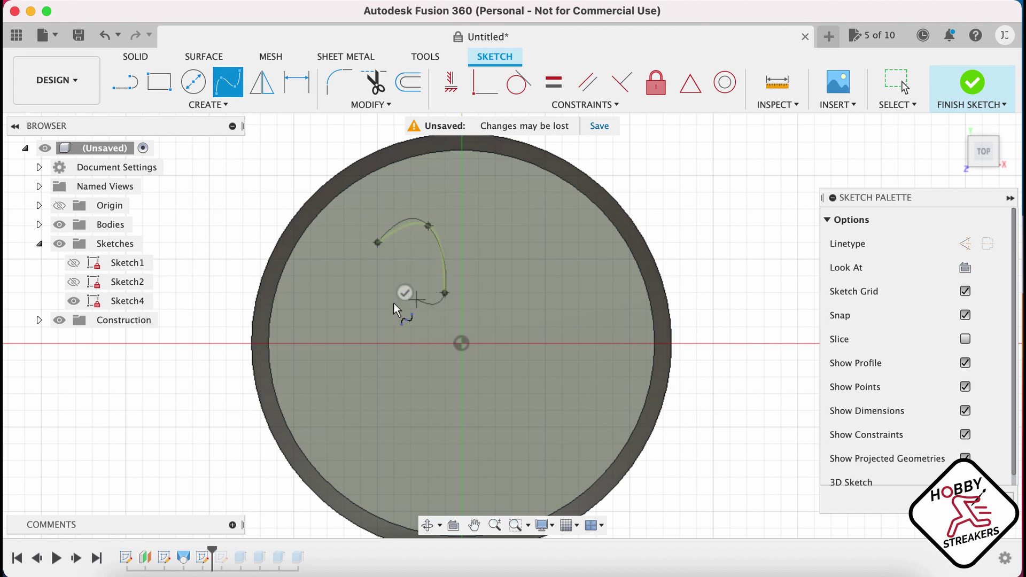
left_click(377, 309)
left_click(403, 254)
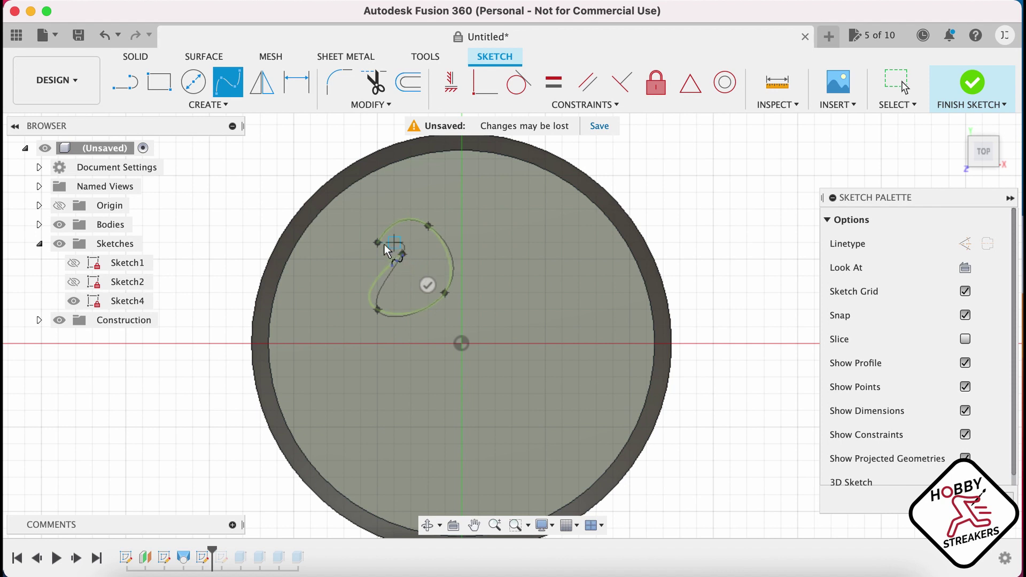
left_click(381, 242)
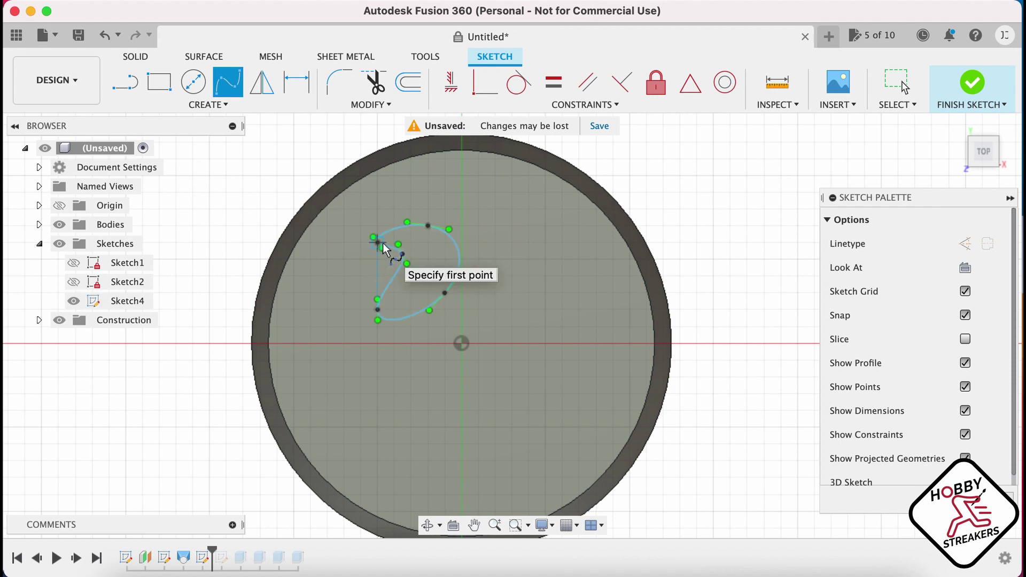
Sketch a second closed spline stone outline to the right of the base's centre.
left_click(535, 333)
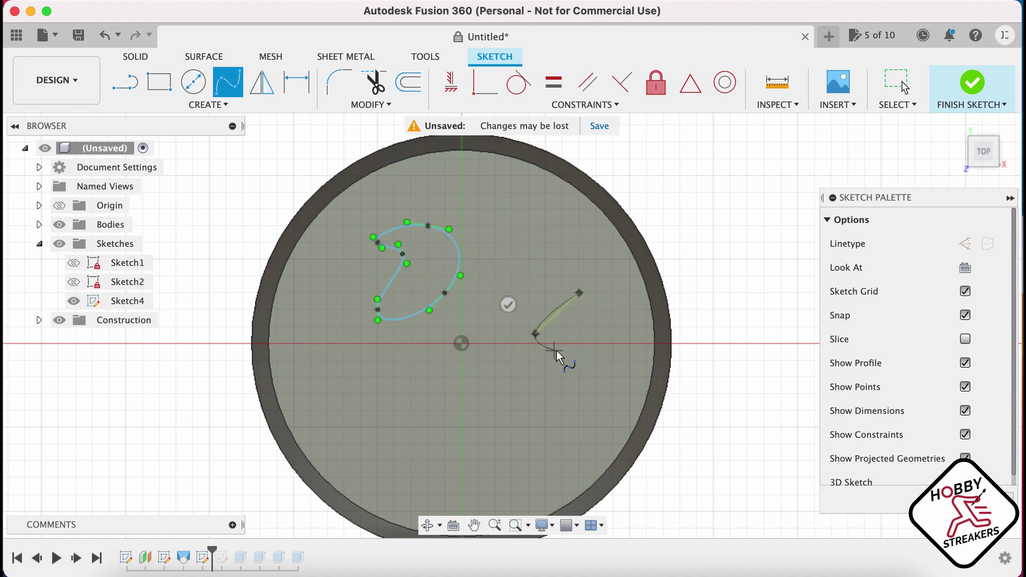
left_click(611, 343)
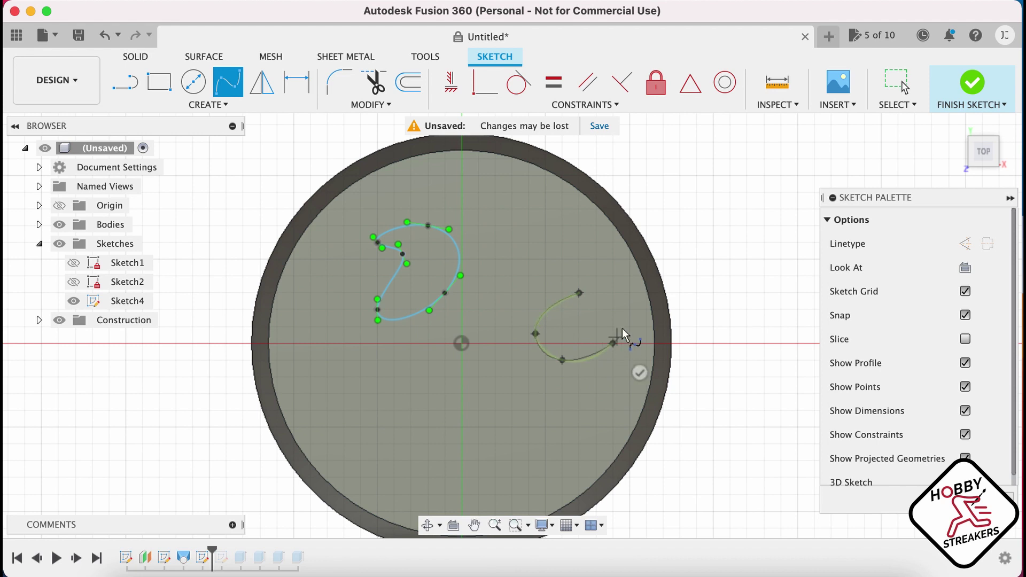
left_click(622, 292)
left_click(591, 269)
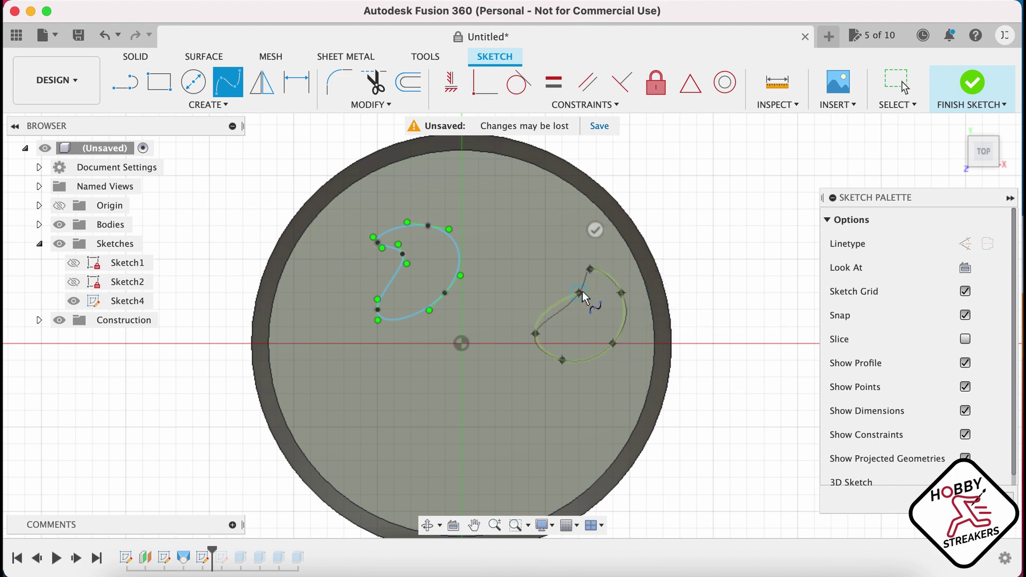
left_click(580, 292)
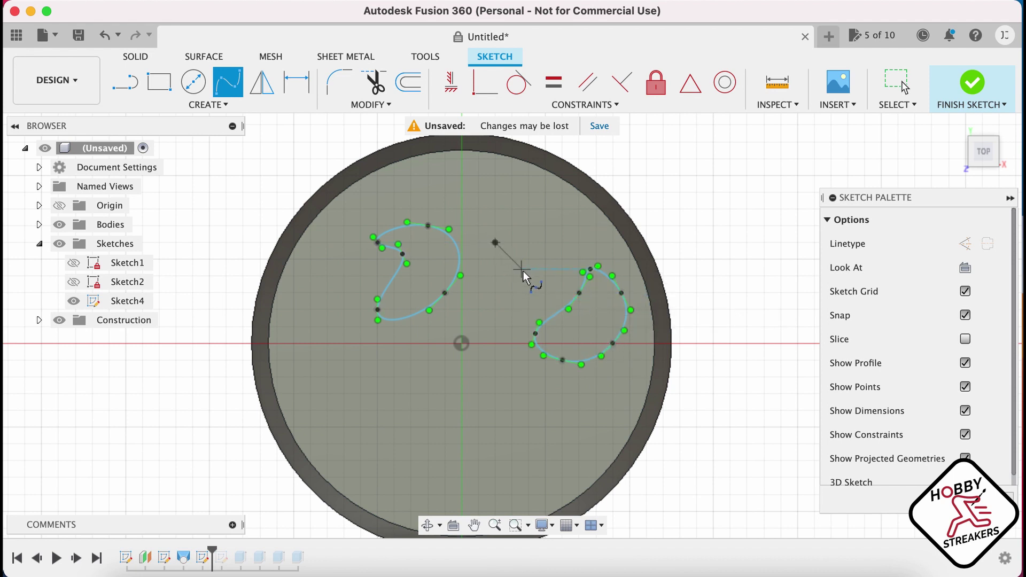
Sketch a third closed spline stone outline between the other two near the back, and finish the sketch.
left_click(502, 292)
left_click(550, 268)
left_click(579, 243)
left_click(546, 225)
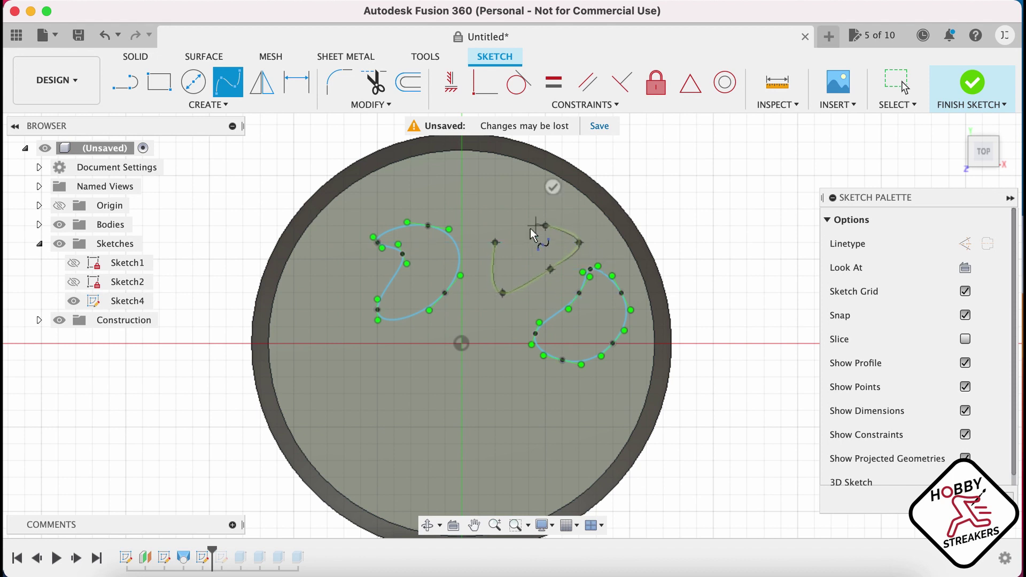
left_click(516, 235)
left_click(495, 242)
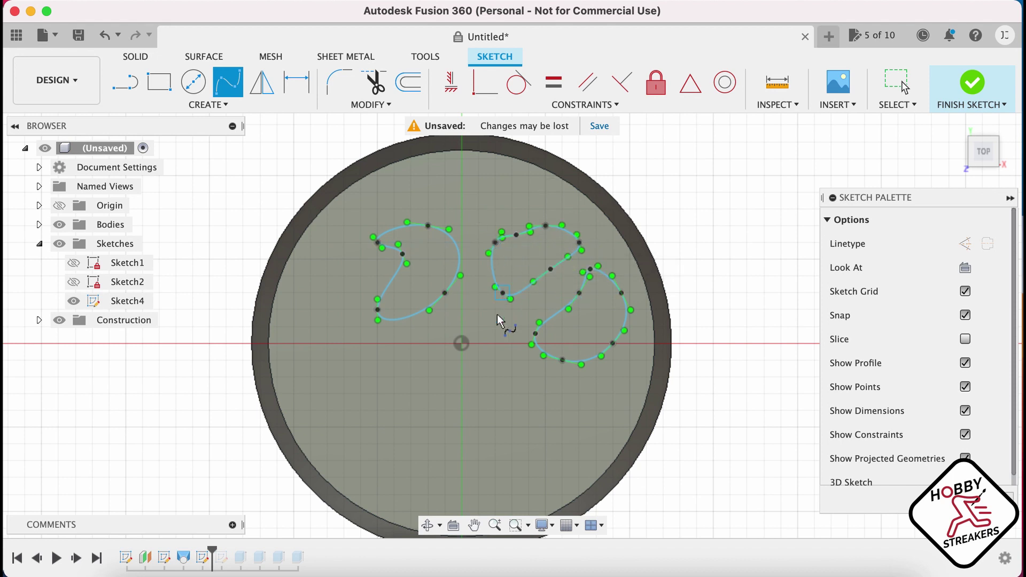
key("Escape")
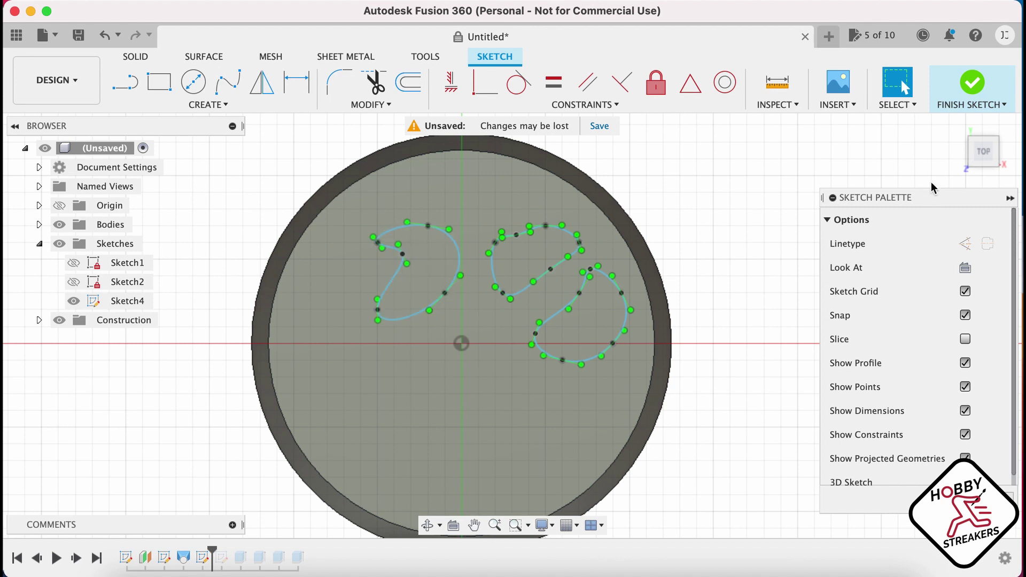
left_click(971, 83)
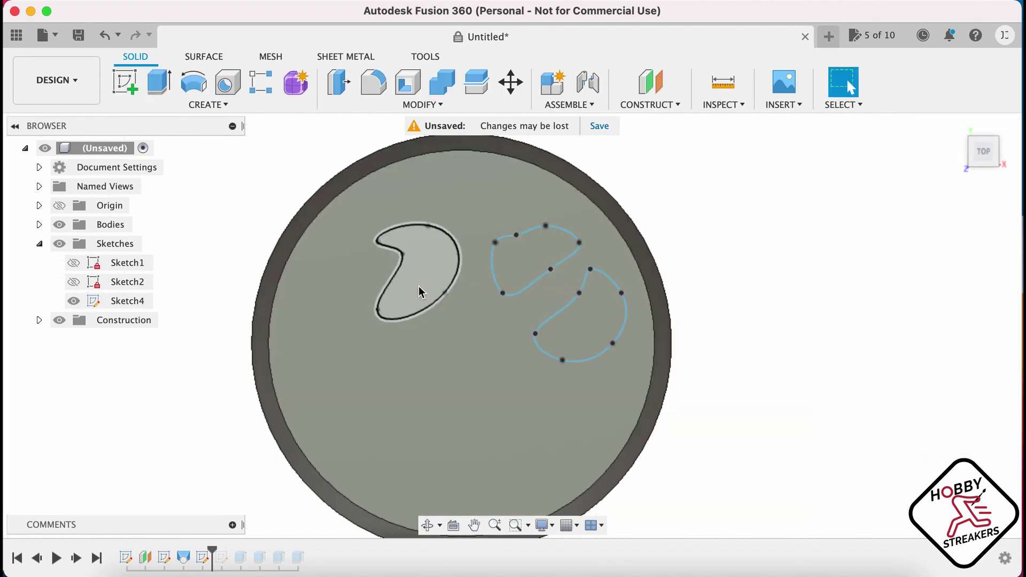
Extrude the three hand-drawn stone profiles by 1 mm and inspect the result from the side.
left_click(422, 291)
left_click(537, 264)
left_click(577, 333)
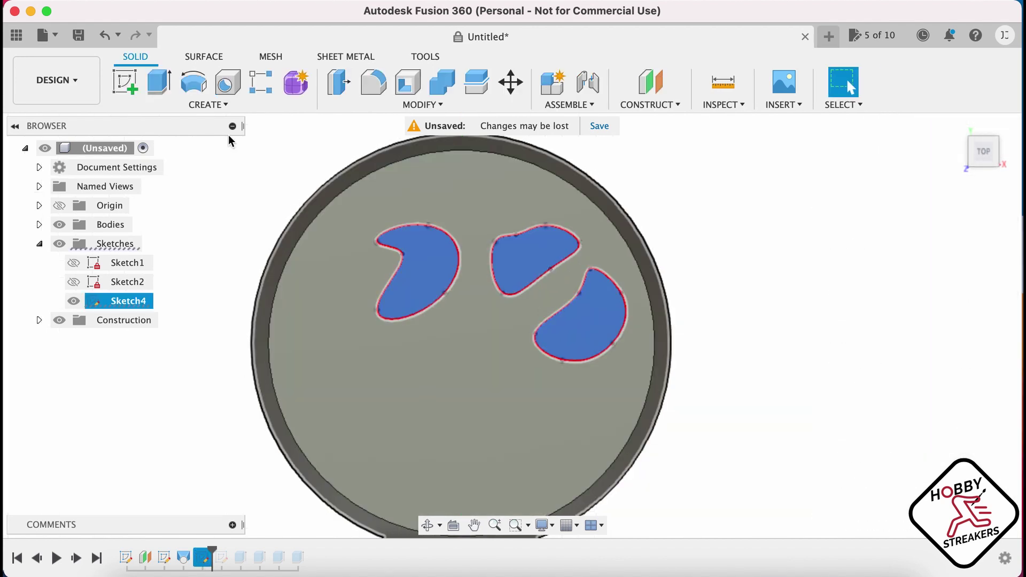
left_click(161, 88)
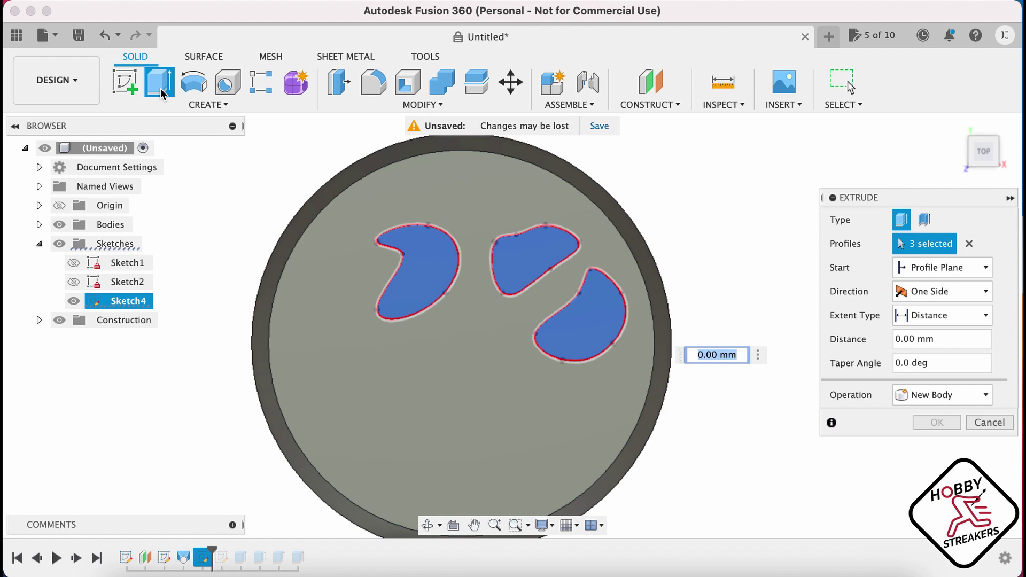
type("1")
key("Return")
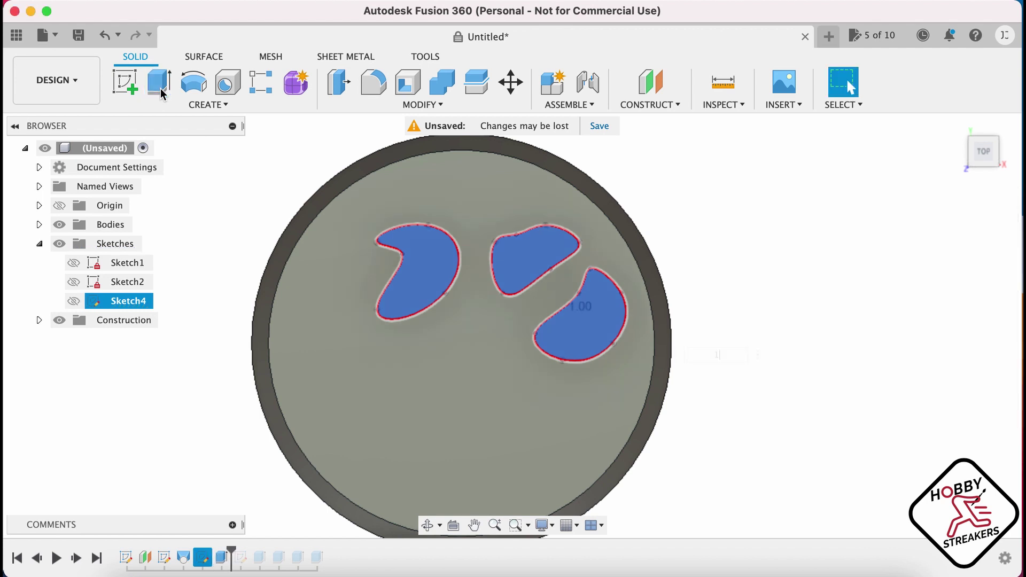
middle_click_drag(645, 373, 583, 268, "shift")
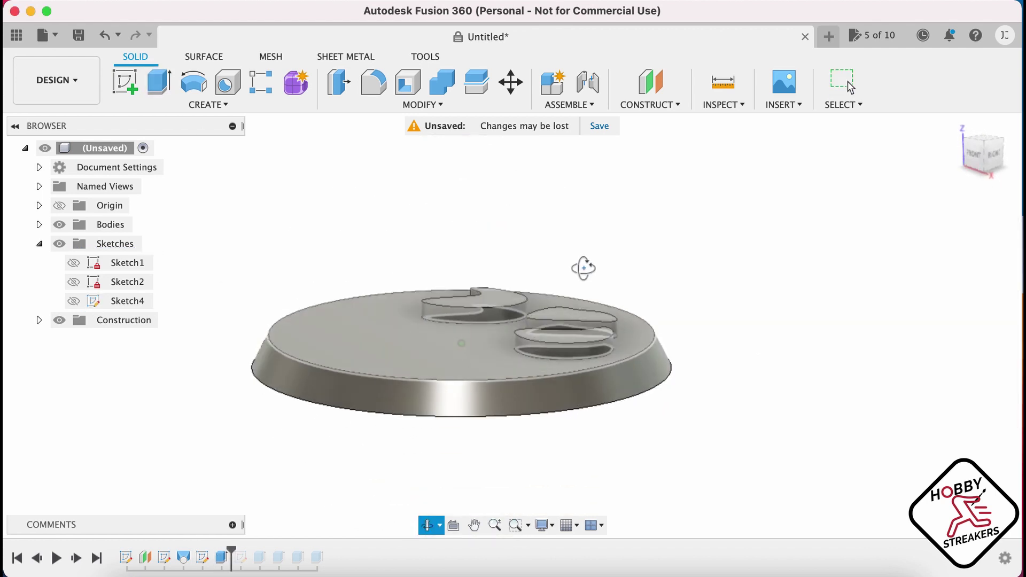
middle_click_drag(433, 239, 507, 267, "shift")
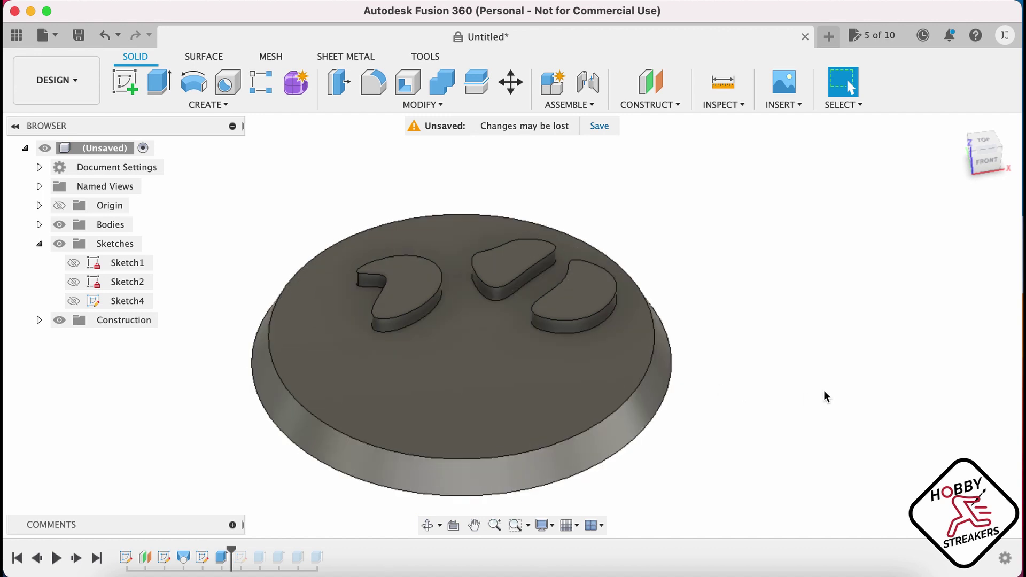
Undo the extrusion of the hand-drawn stones, their spline outlines and the creation of their sketch.
key("super+z")
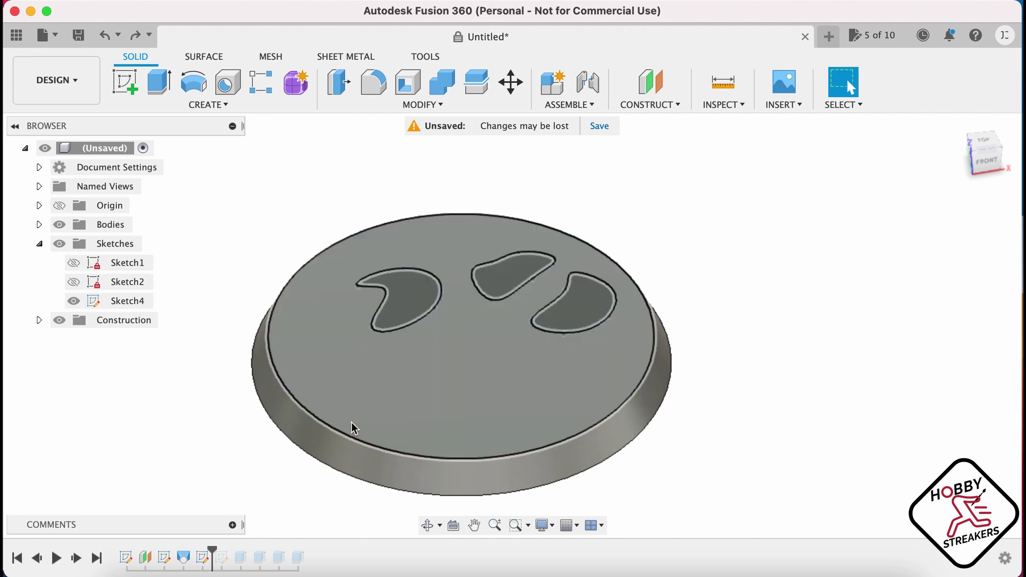
key("super+z")
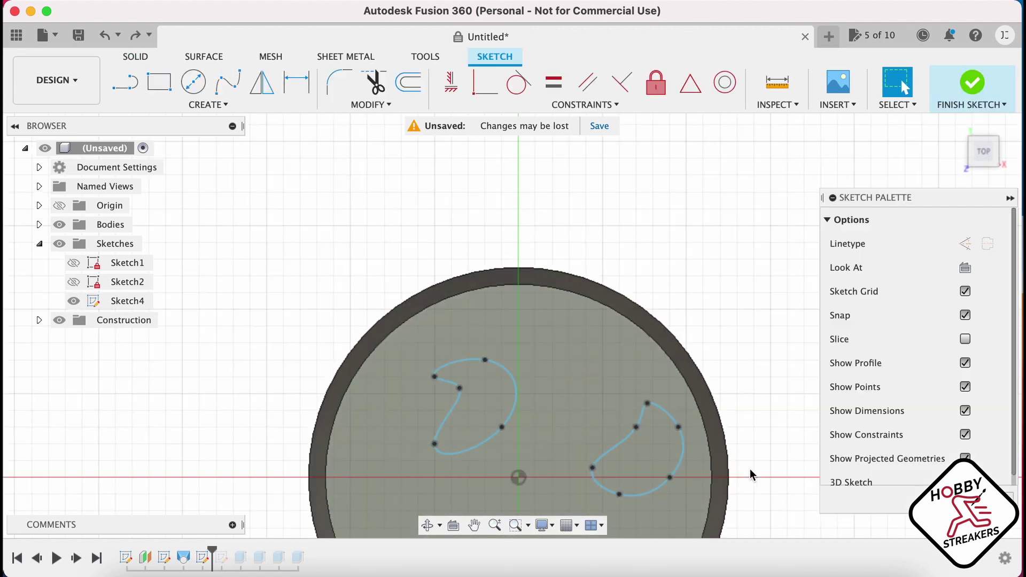
key("super+z")
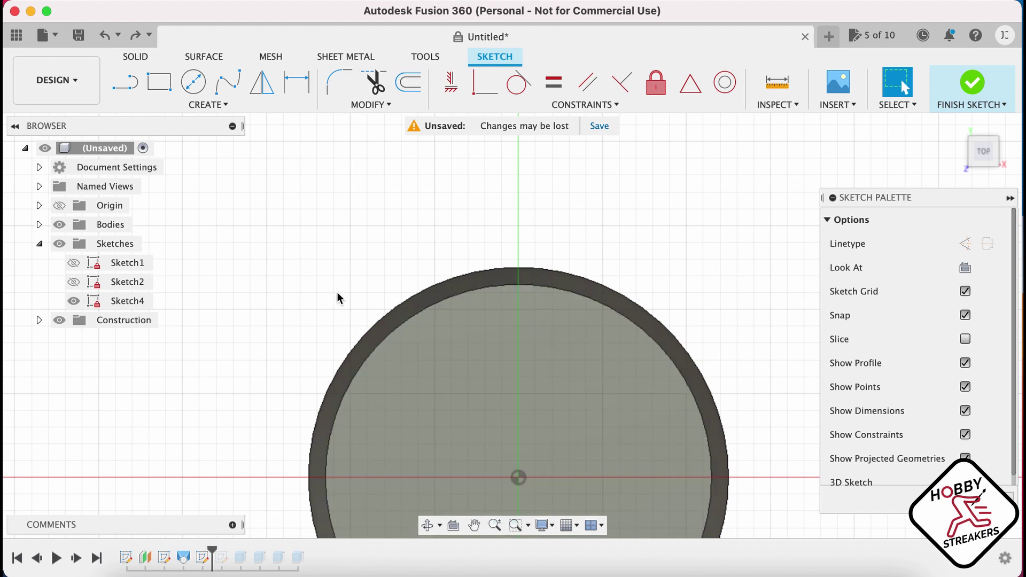
key("super+z")
key("super+z")
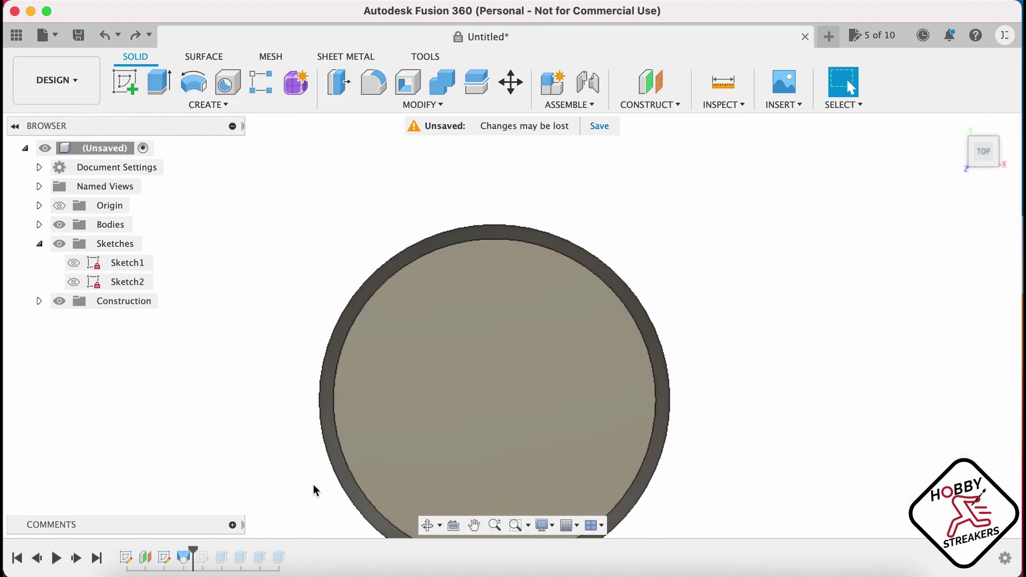
Roll the timeline forward to its end to restore the SVG stones, and inspect the base from an angle.
left_click_drag(197, 544, 288, 550)
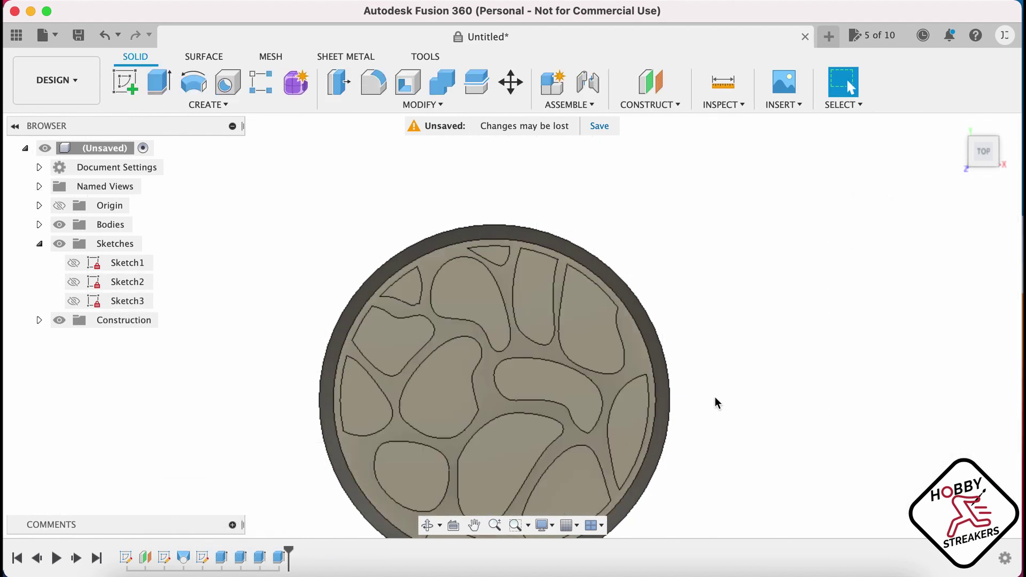
scroll(717, 401, "down", 3)
middle_click_drag(748, 423, 733, 391, "shift")
scroll(733, 391, "up", 3)
middle_click_drag(706, 330, 705, 313)
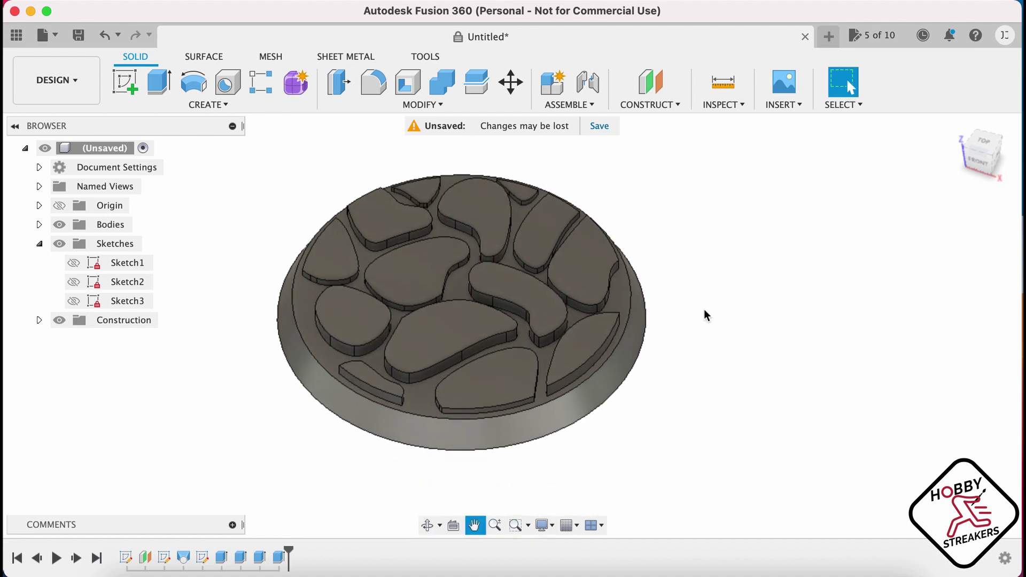
middle_click_drag(697, 391, 716, 372, "shift")
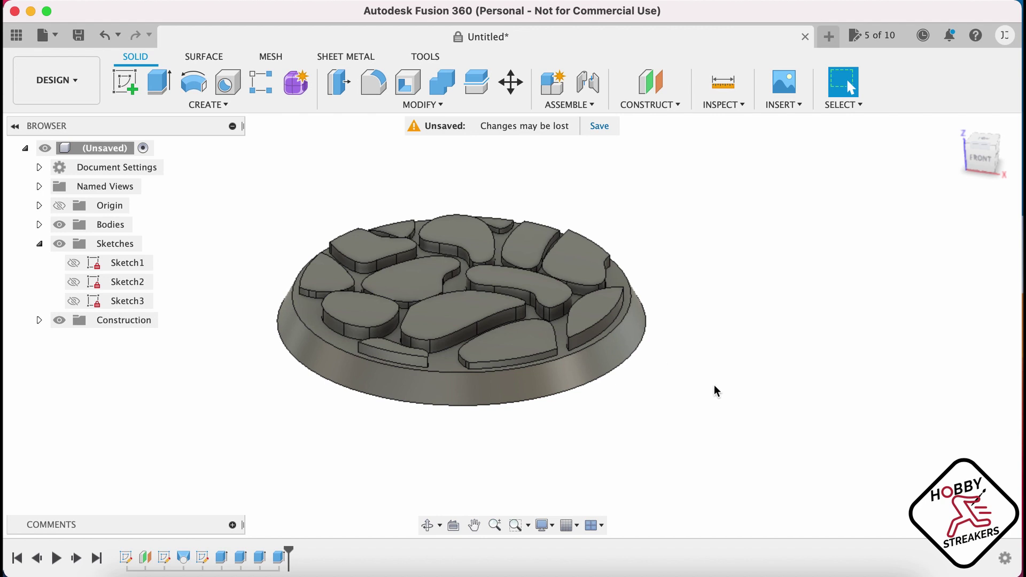
Create a construction plane offset 0.15 mm from the base's underside.
middle_click_drag(735, 402, 736, 322, "shift")
key("Escape")
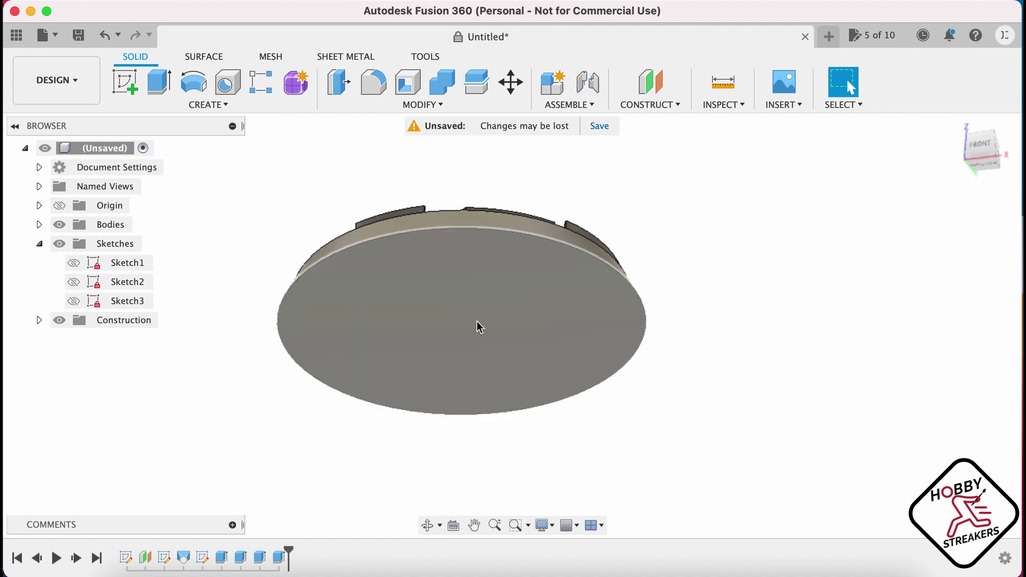
left_click(509, 354)
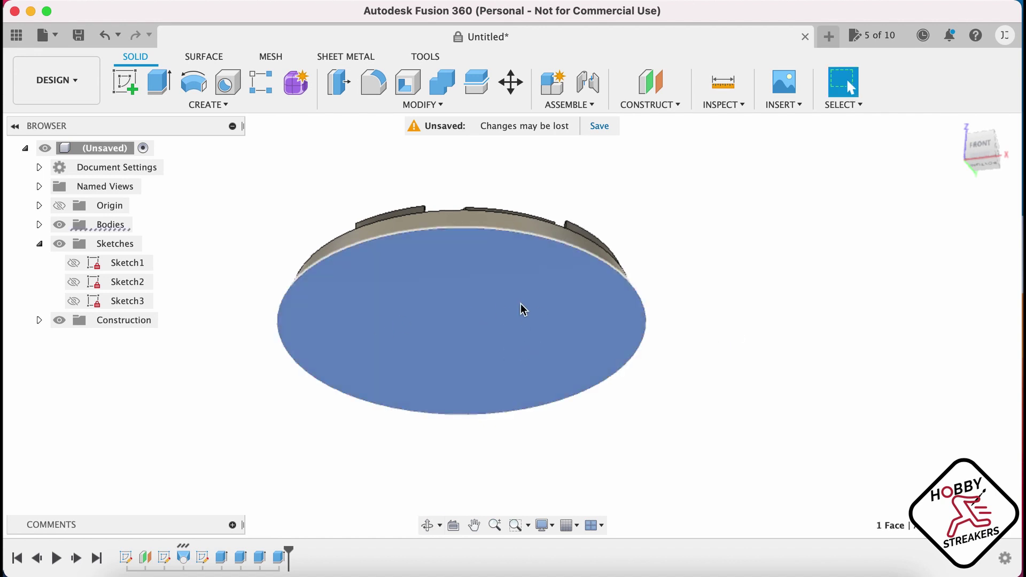
left_click(661, 87)
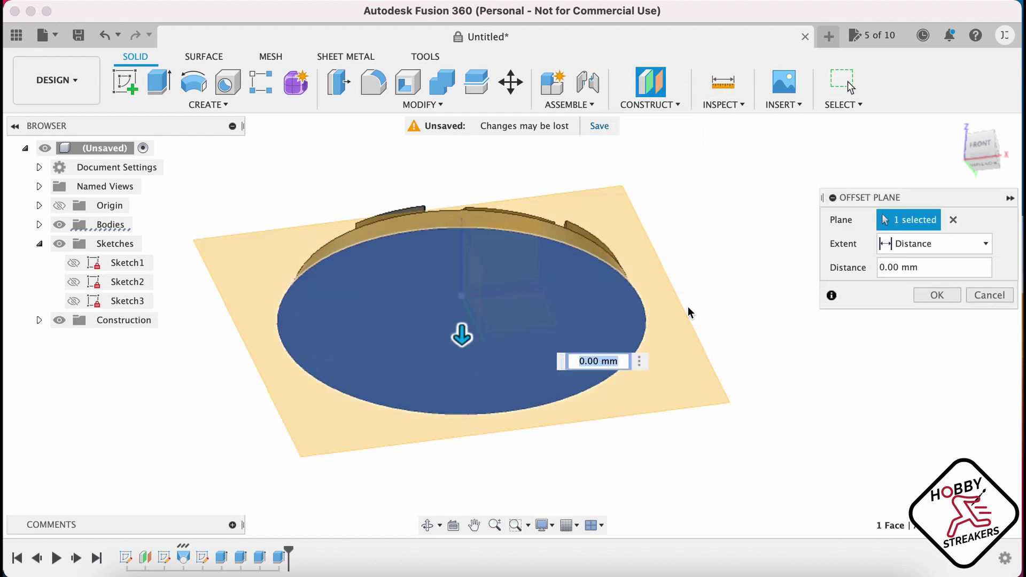
type("0.1")
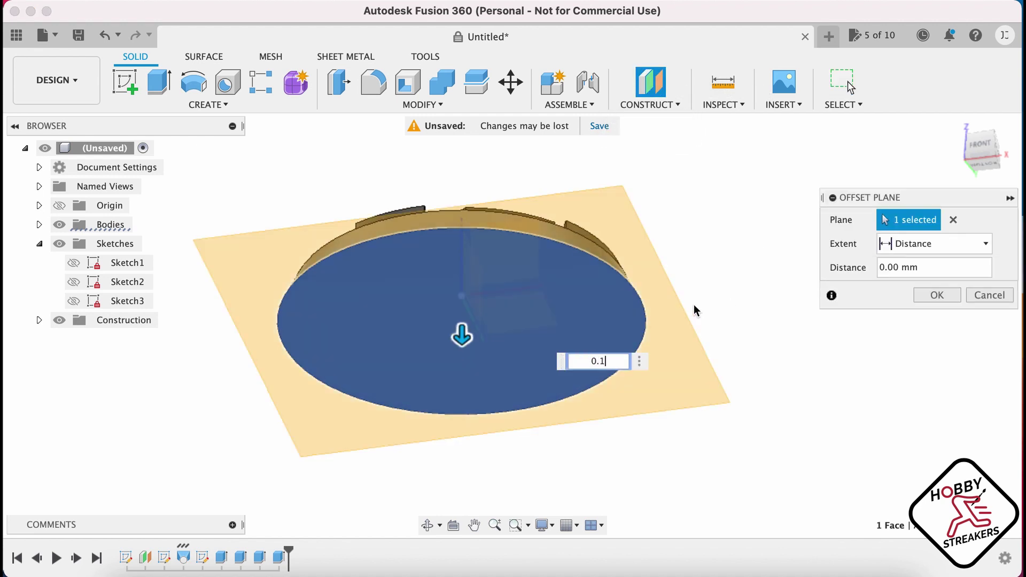
type("5")
key("Return")
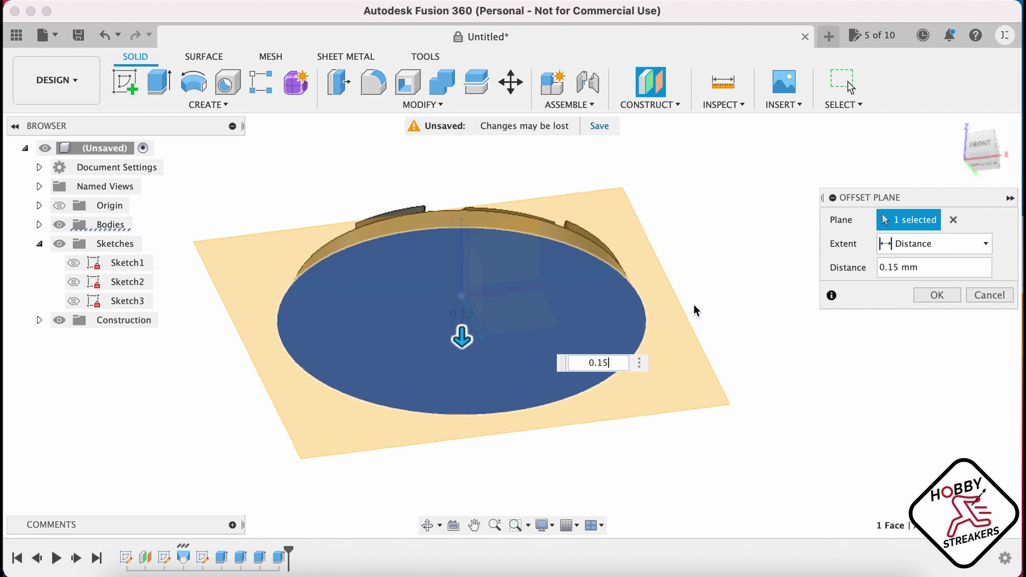
key("Return")
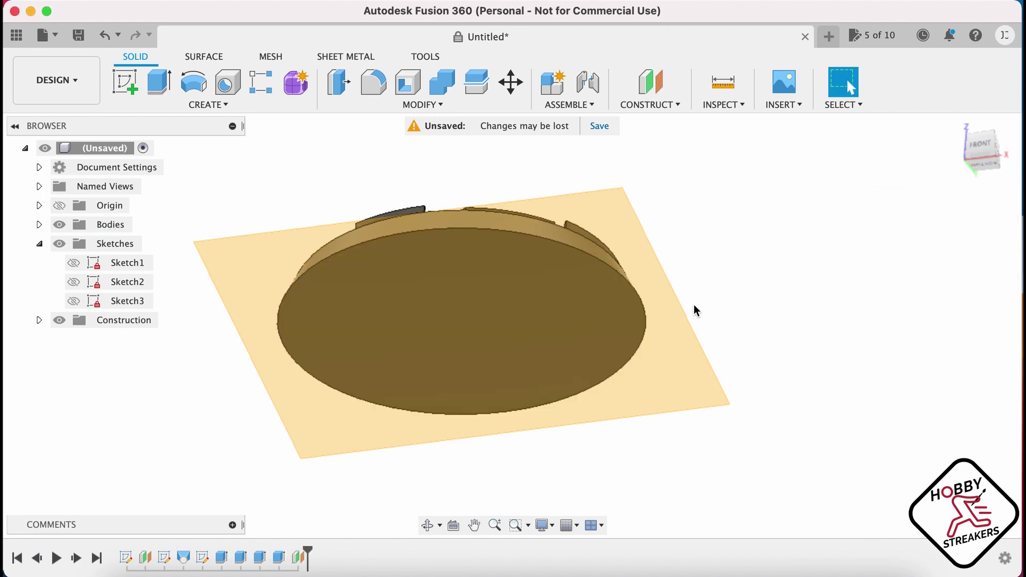
Examine the offset plane's gap beneath the base from the side, and start a sketch on that plane.
middle_click_drag(539, 203, 534, 223, "shift")
scroll(539, 326, "up", 5)
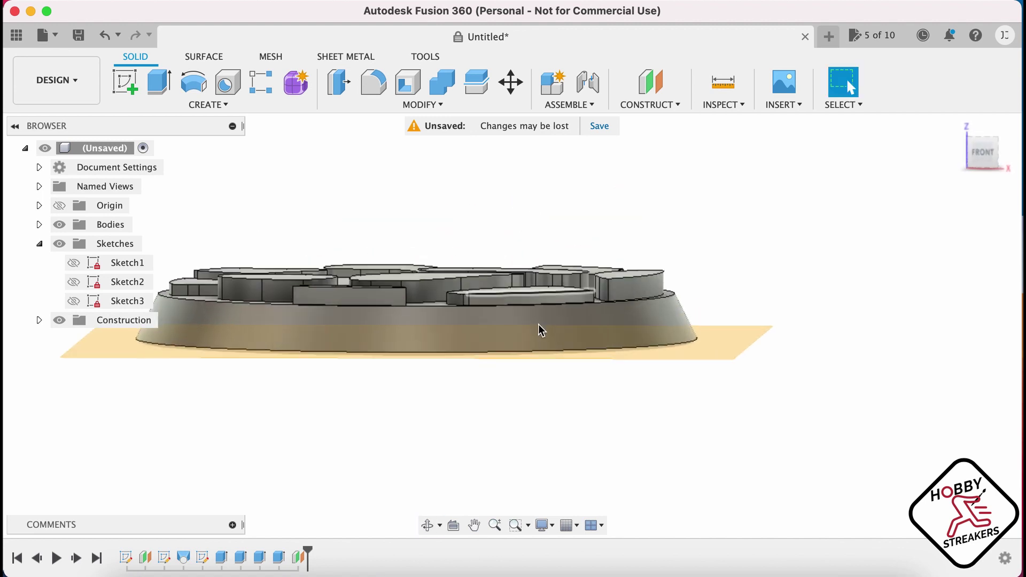
key("Escape")
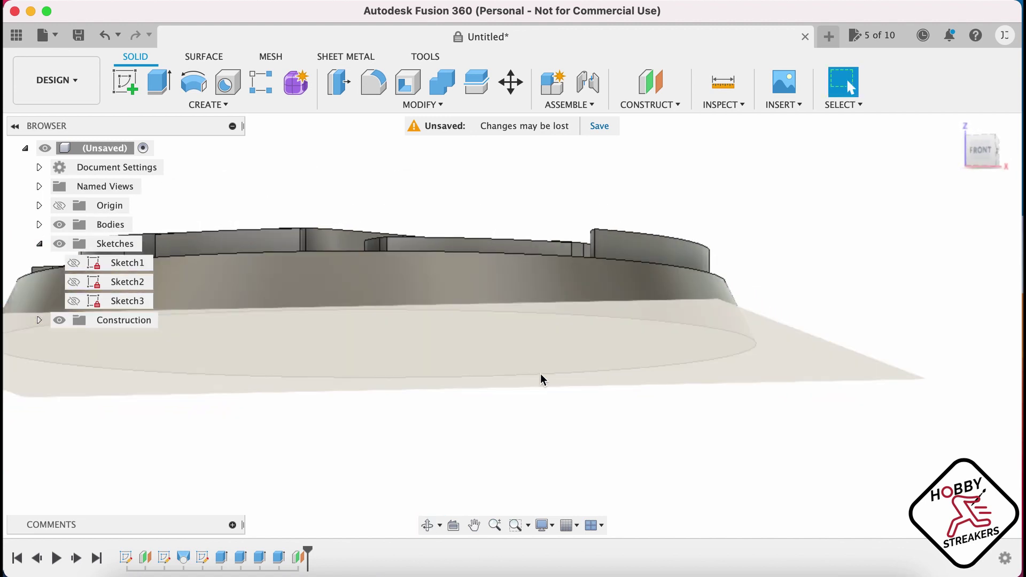
left_click(800, 354)
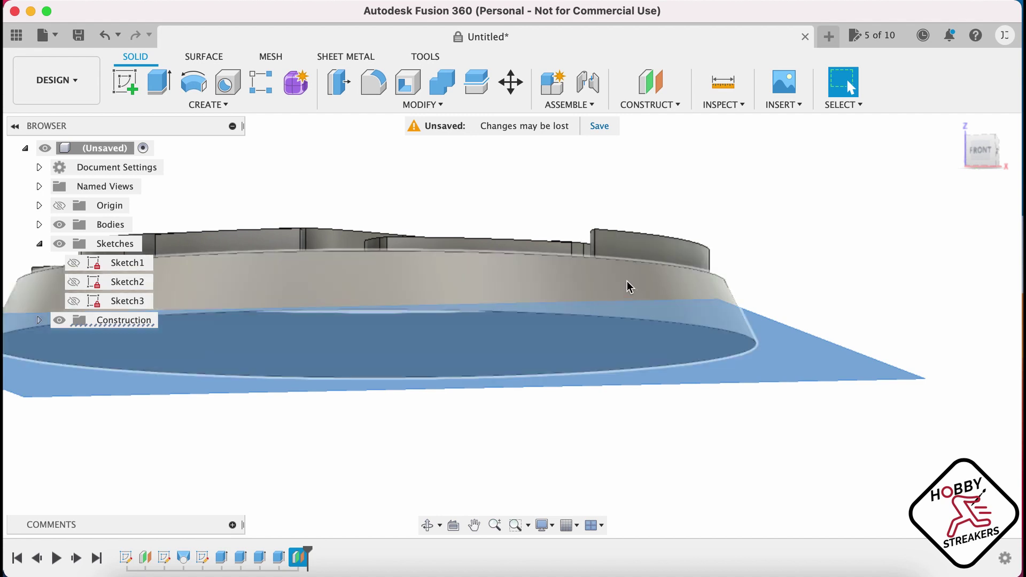
middle_click_drag(608, 271, 598, 224, "shift")
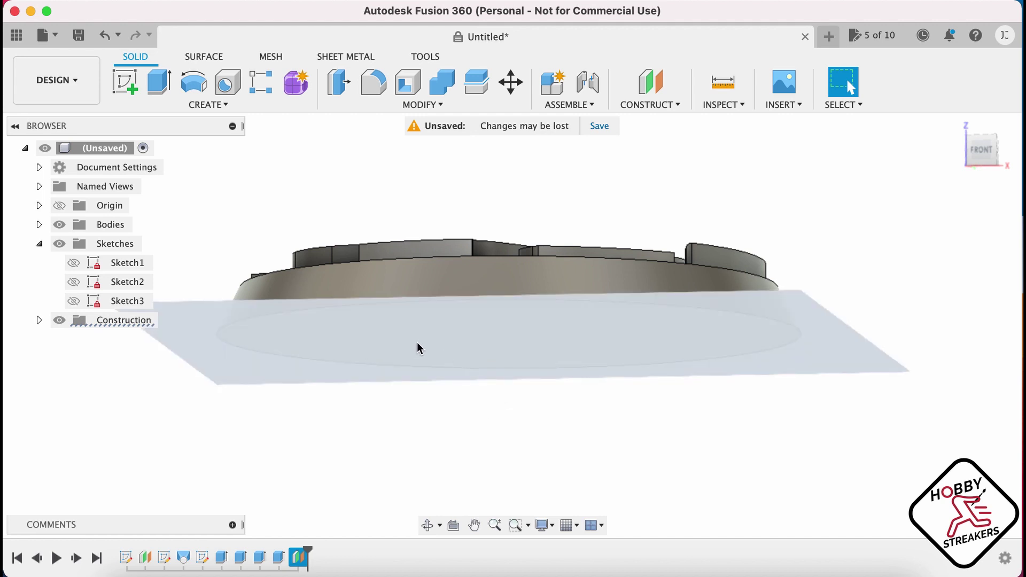
middle_click_drag(508, 334, 527, 344, "shift")
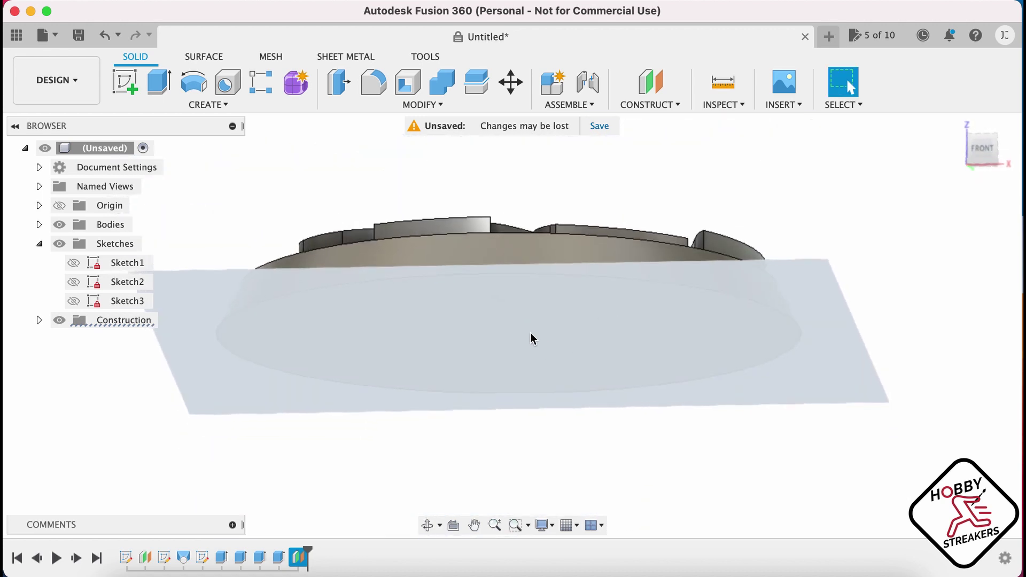
left_click(531, 337)
left_click(208, 104)
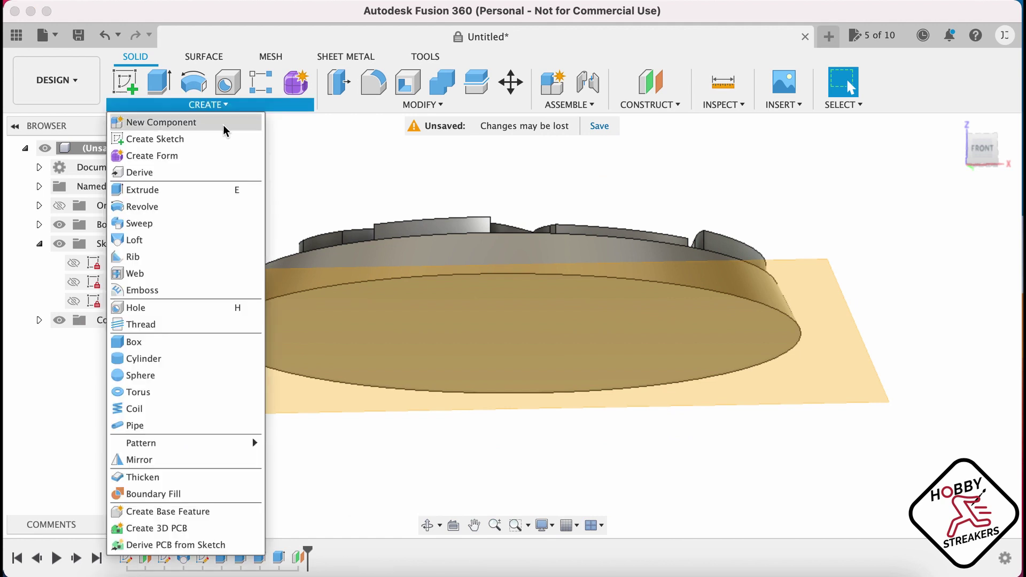
left_click(206, 139)
left_click(620, 325)
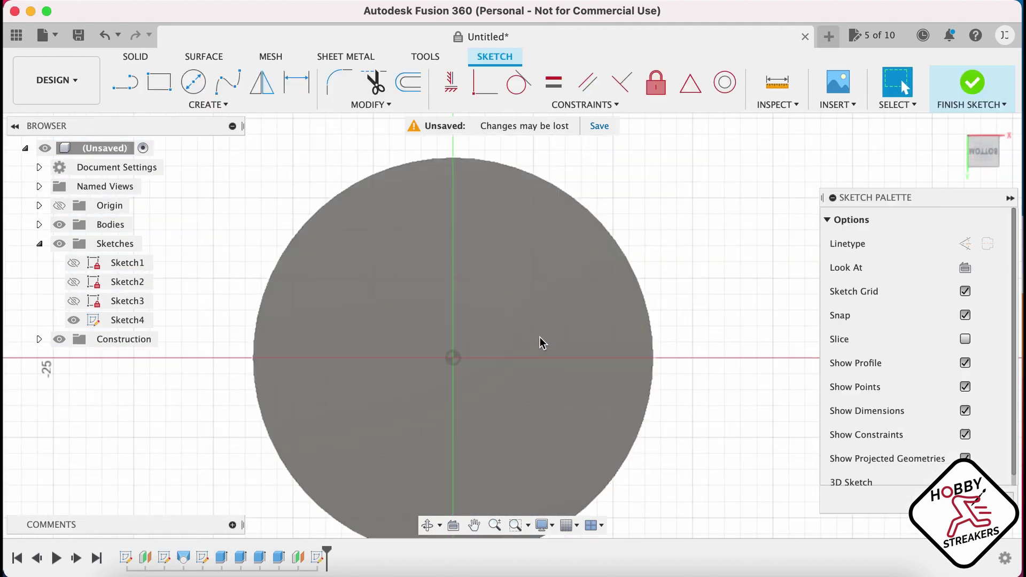
mouse_move(540, 341)
middle_mouse_down()
mouse_move(617, 288)
mouse_move(591, 269)
middle_mouse_up()
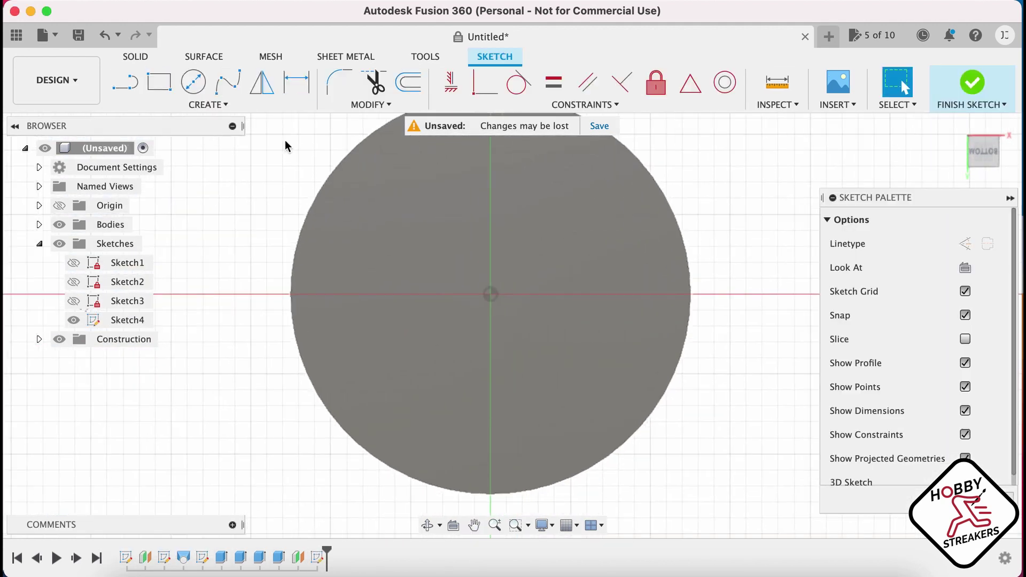
Sketch a 22 mm diameter circle centred on the origin on the offset plane, and finish the sketch.
left_click(193, 82)
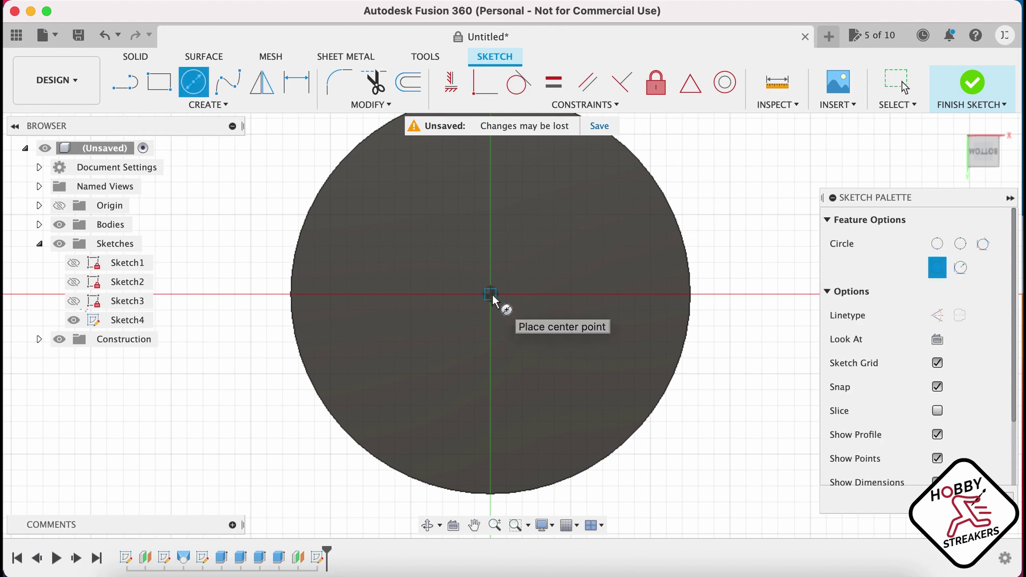
left_click(490, 293)
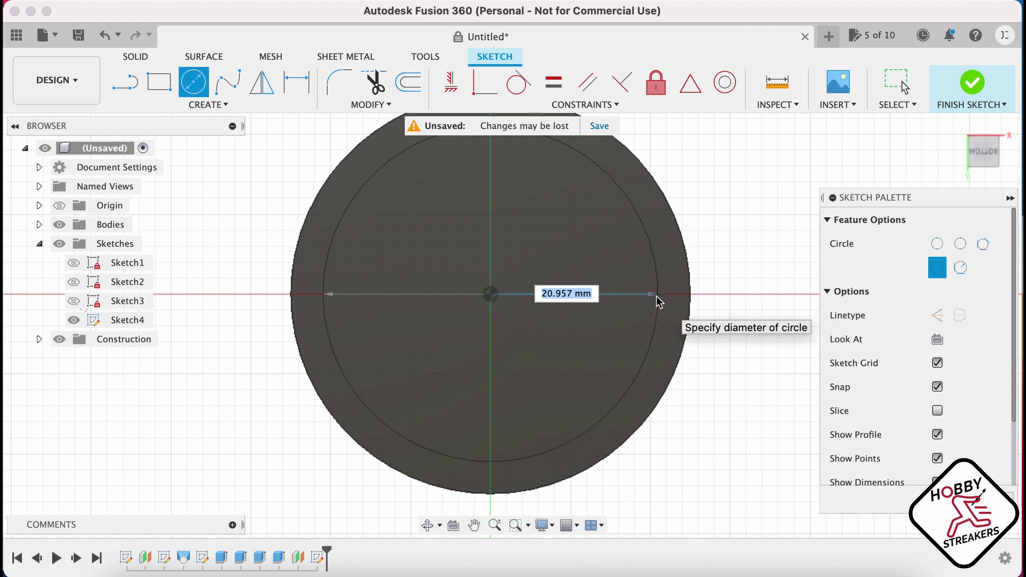
type("22")
key("Tab")
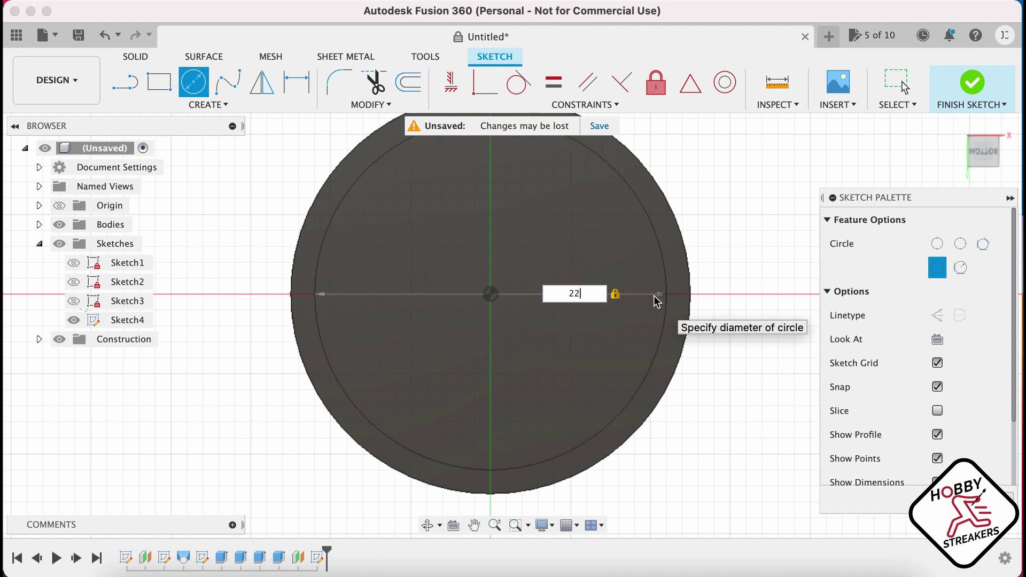
key("Return")
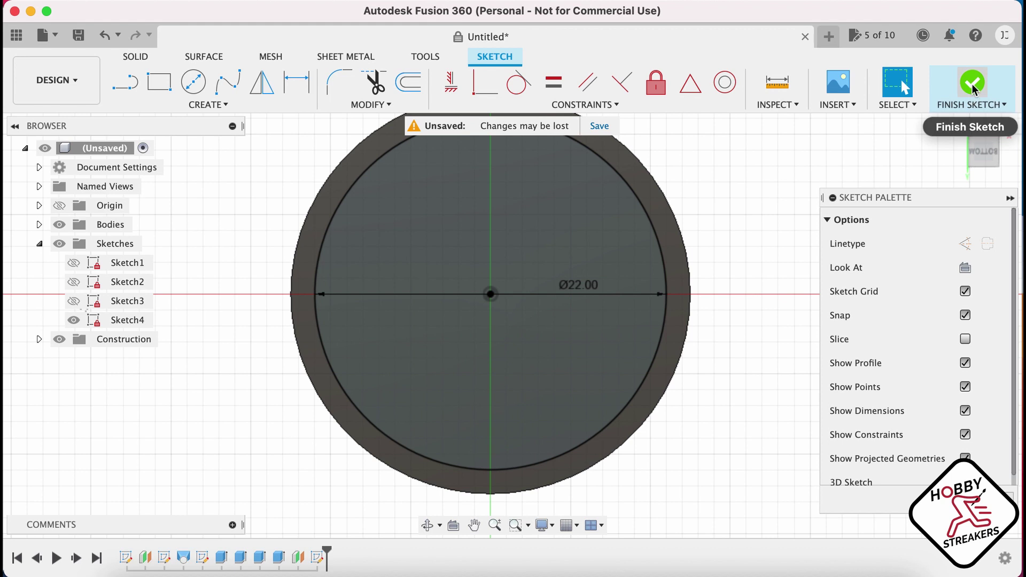
left_click(971, 84)
Inspect the circle's gap to the base from the side, and start a sketch on the base's bottom face.
mouse_move(714, 243)
middle_mouse_down("shift")
mouse_move(692, 318)
mouse_move(657, 269)
mouse_move(647, 282)
middle_mouse_up("shift")
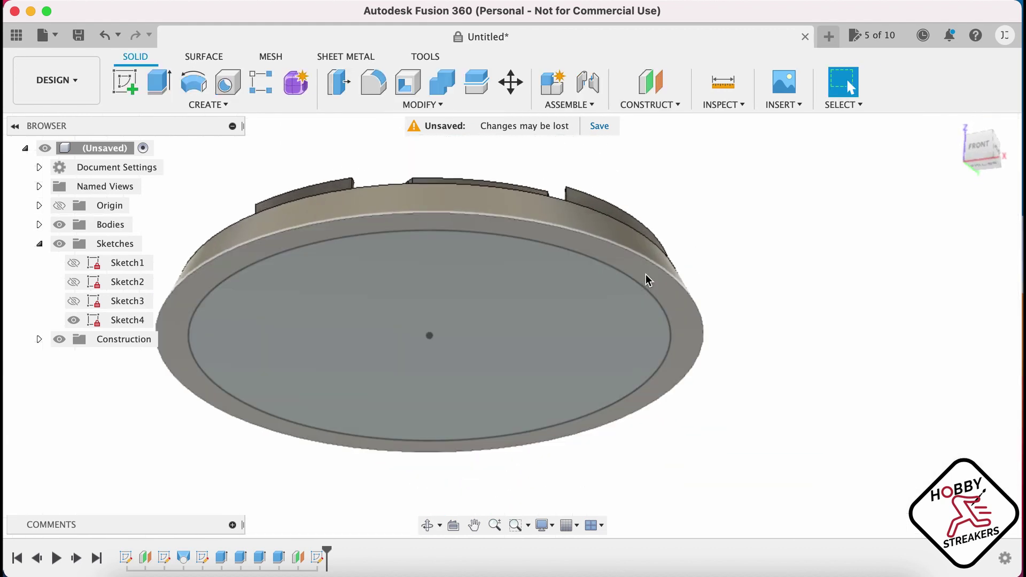
left_click(648, 280)
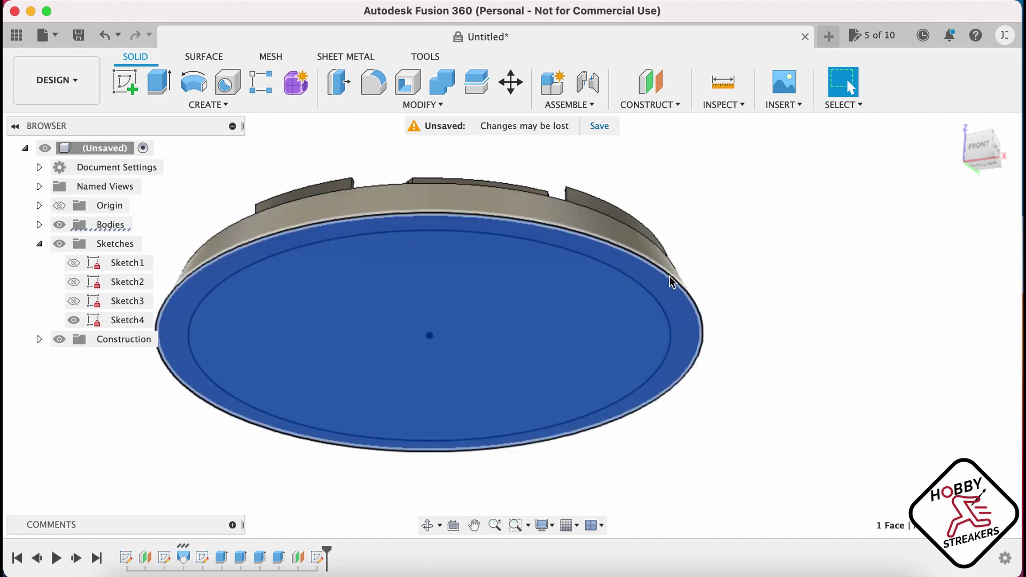
middle_click_drag(672, 282, 799, 291, "shift")
scroll(799, 299, "up", 3)
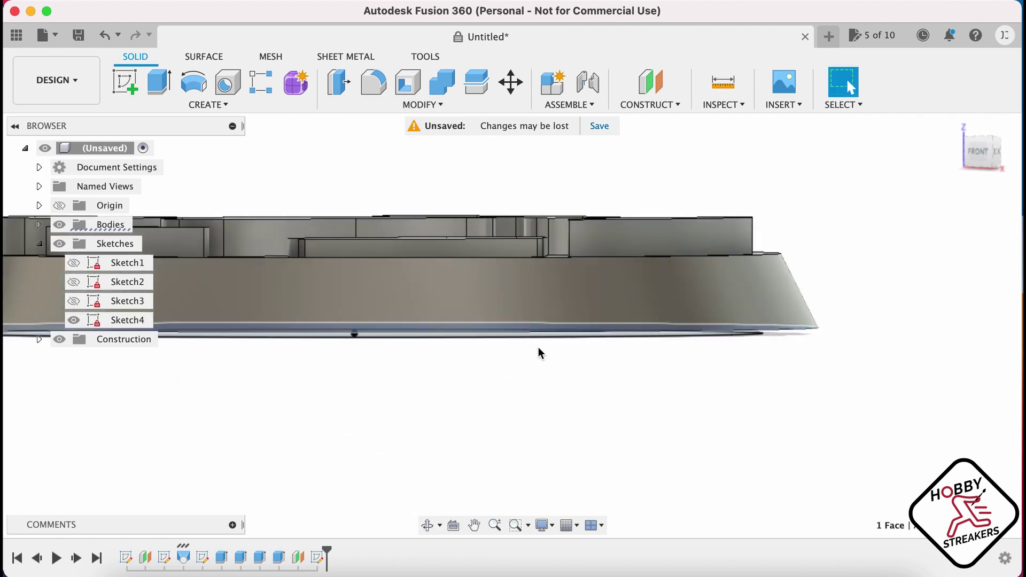
scroll(562, 333, "up", 4)
scroll(819, 331, "down", 2)
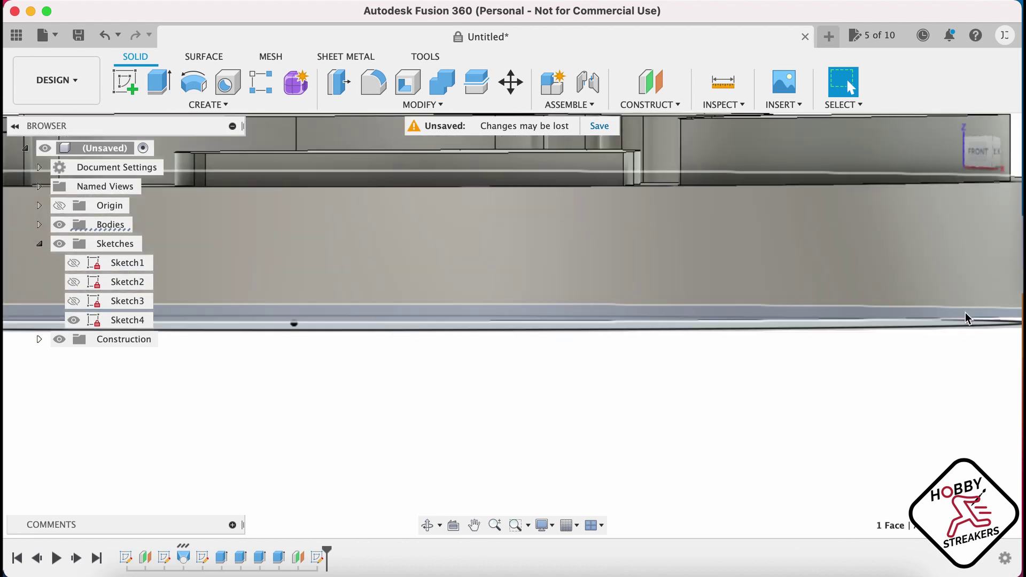
middle_click_drag(935, 398, 894, 351, "shift")
scroll(896, 355, "down", 2)
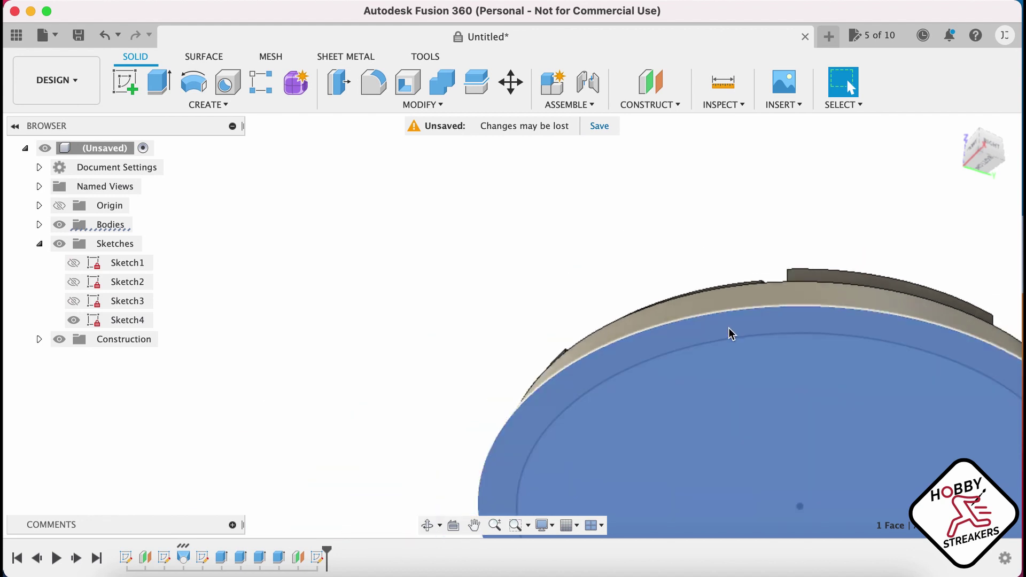
left_click(230, 105)
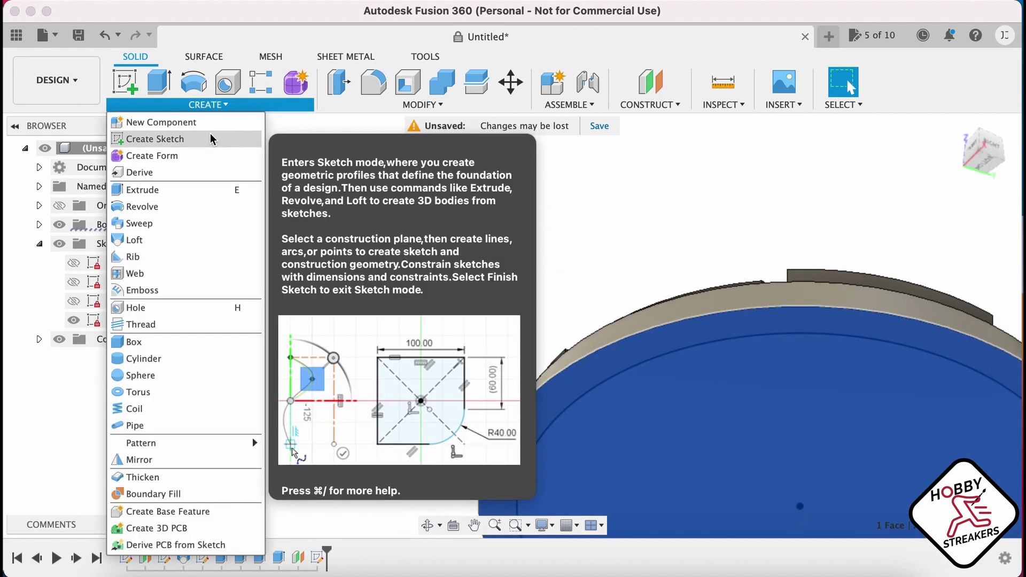
left_click(214, 137)
left_click(614, 348)
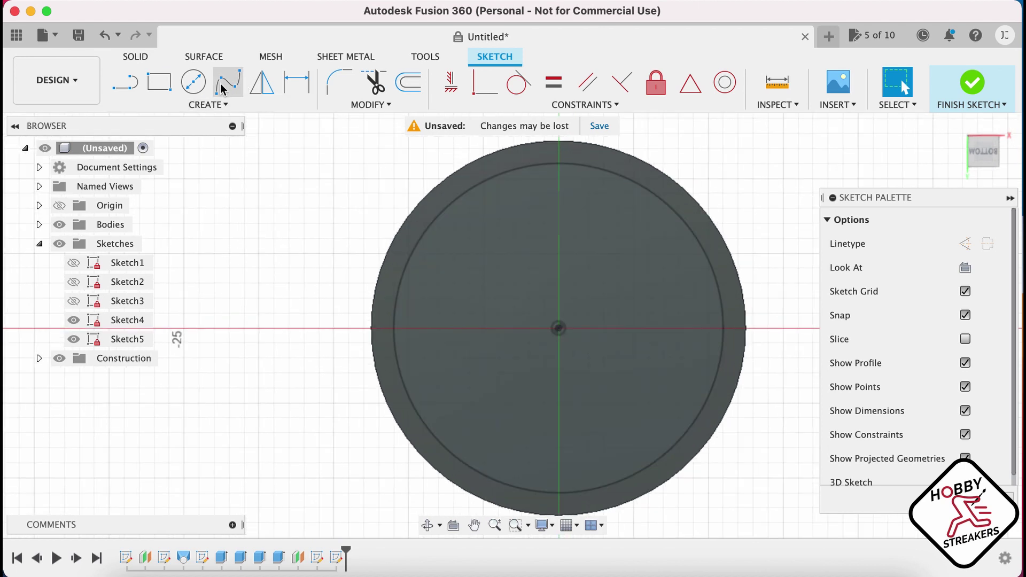
Draw a 24 mm diameter circle centred on the origin on the bottom face, and finish the sketch.
left_click(193, 82)
left_click(557, 329)
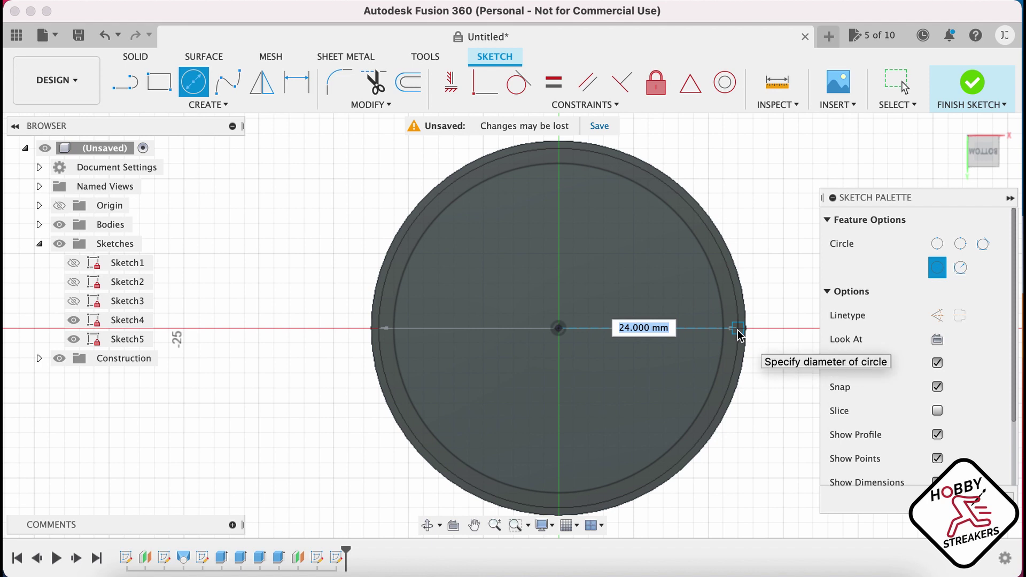
left_click(739, 336)
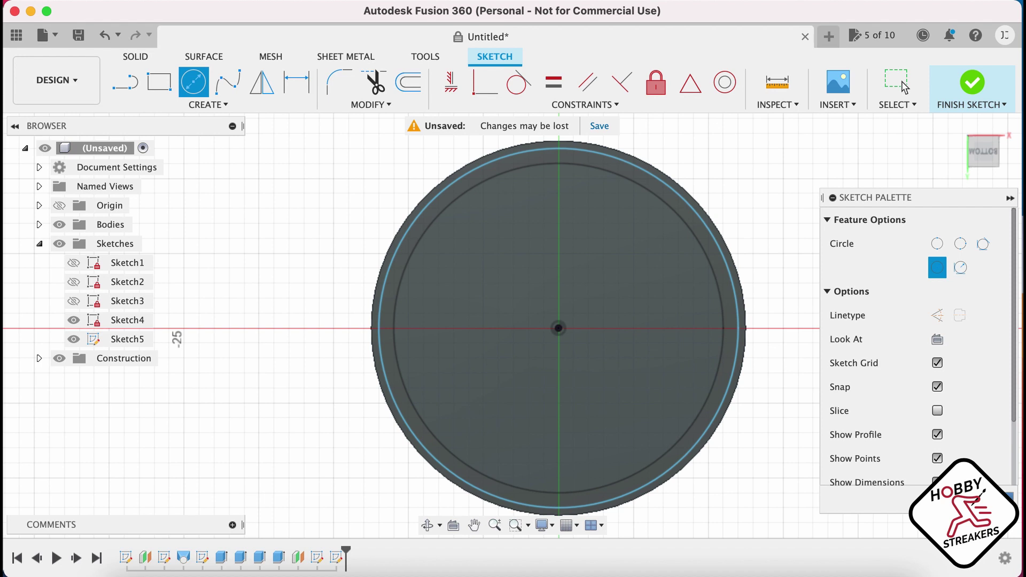
left_click(971, 83)
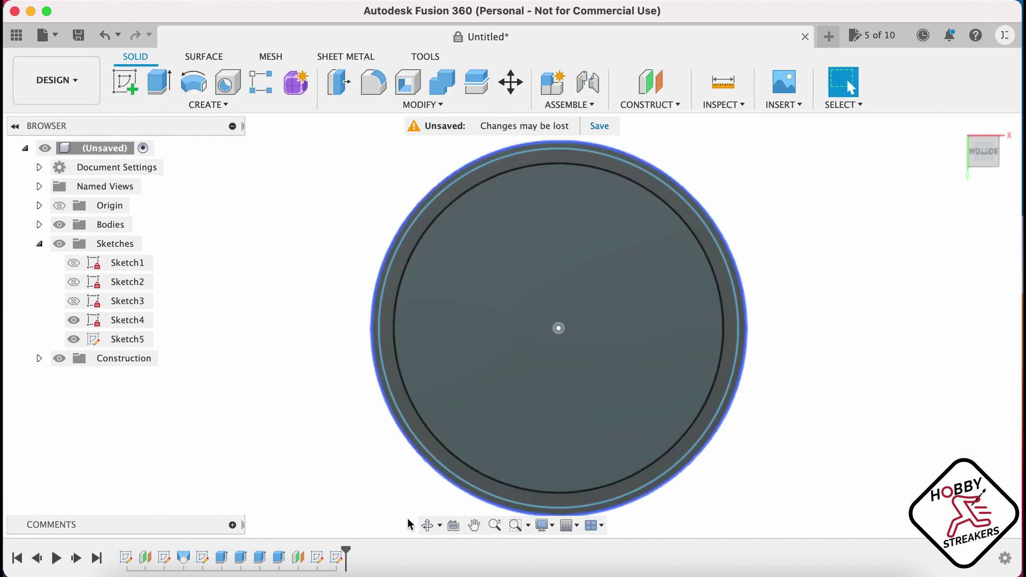
Edit the sketch on the offset plane and set its circle's diameter to 23 mm.
right_click(334, 557)
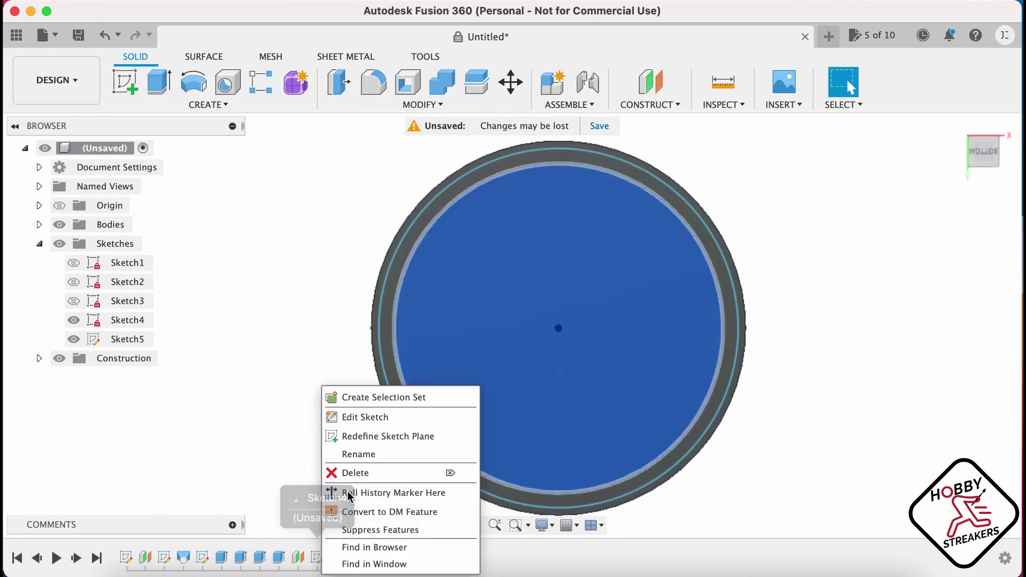
left_click(376, 417)
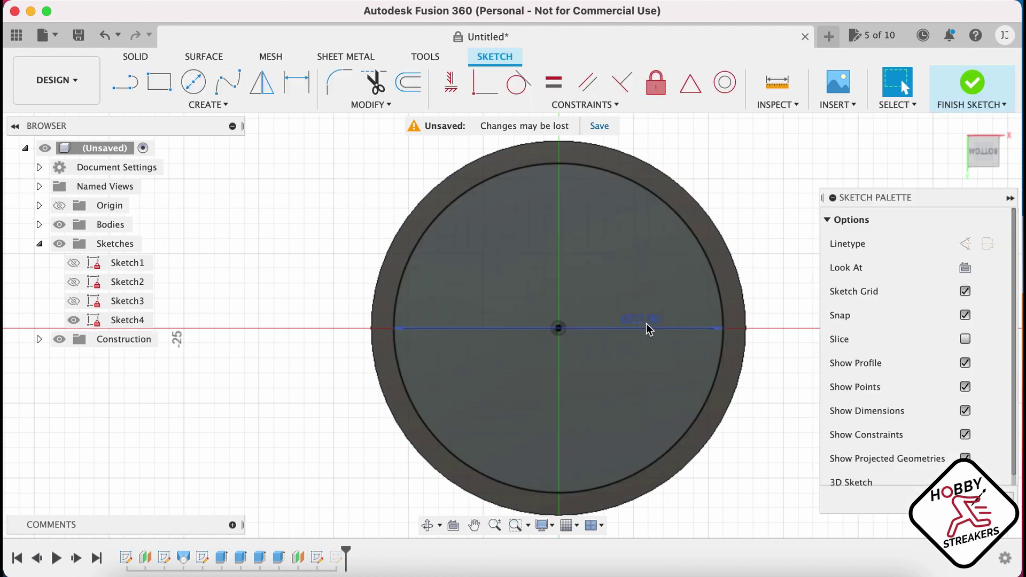
double_click(644, 320)
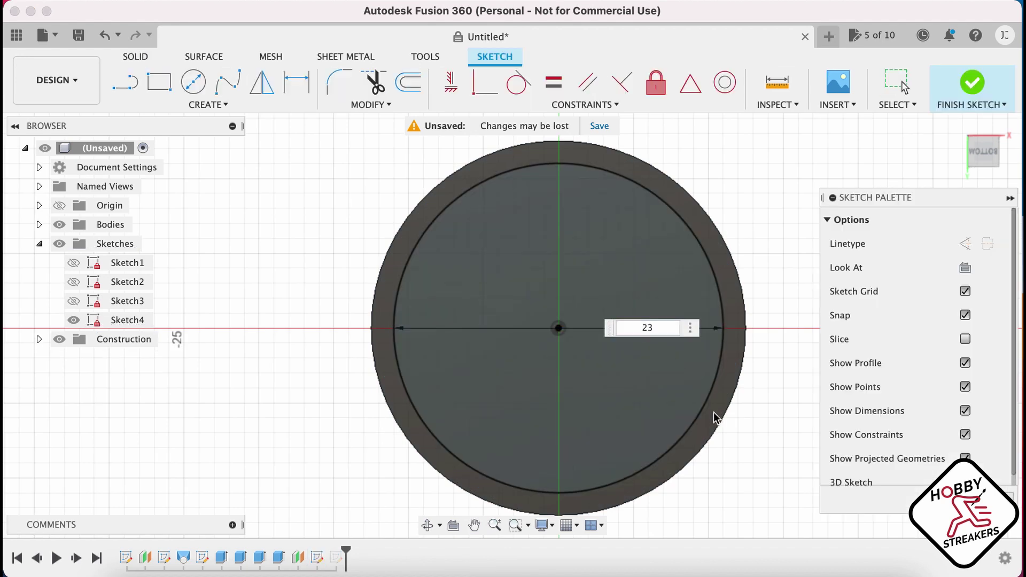
key("Return")
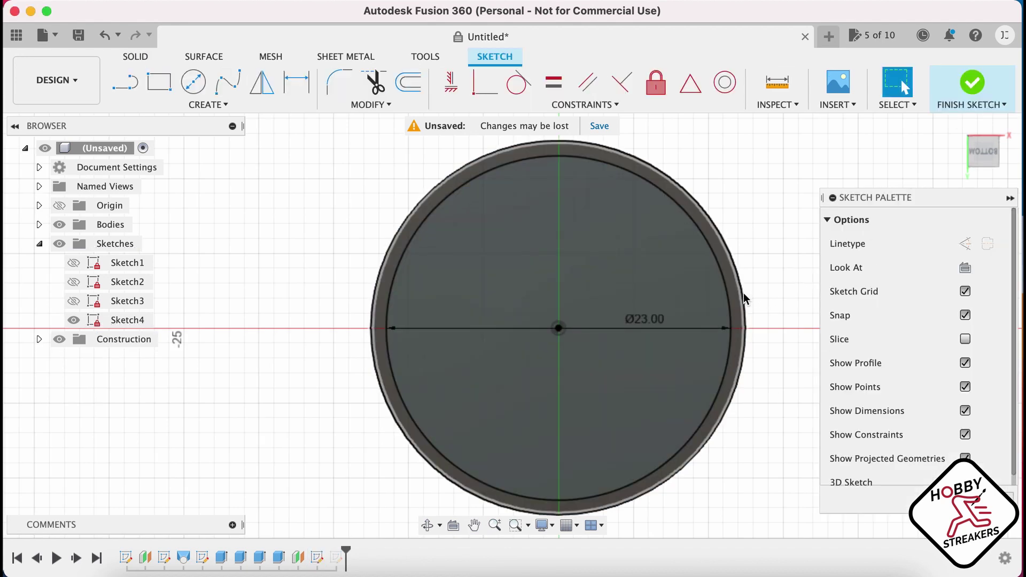
Check the margin between the 23 mm circle and the base's outer edge, and finish the sketch.
scroll(738, 293, "up", 5)
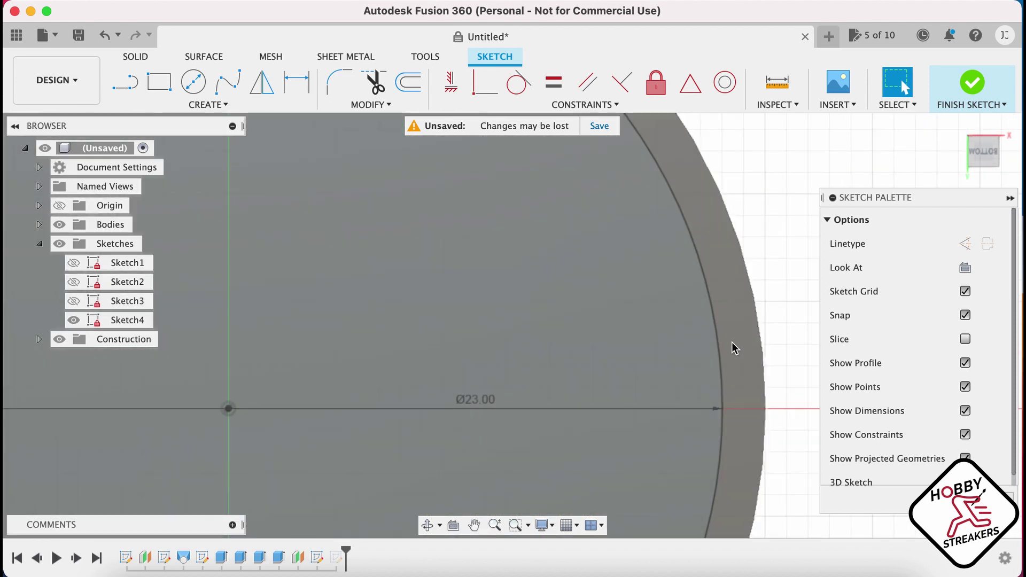
middle_click_drag(722, 343, 678, 322, "shift")
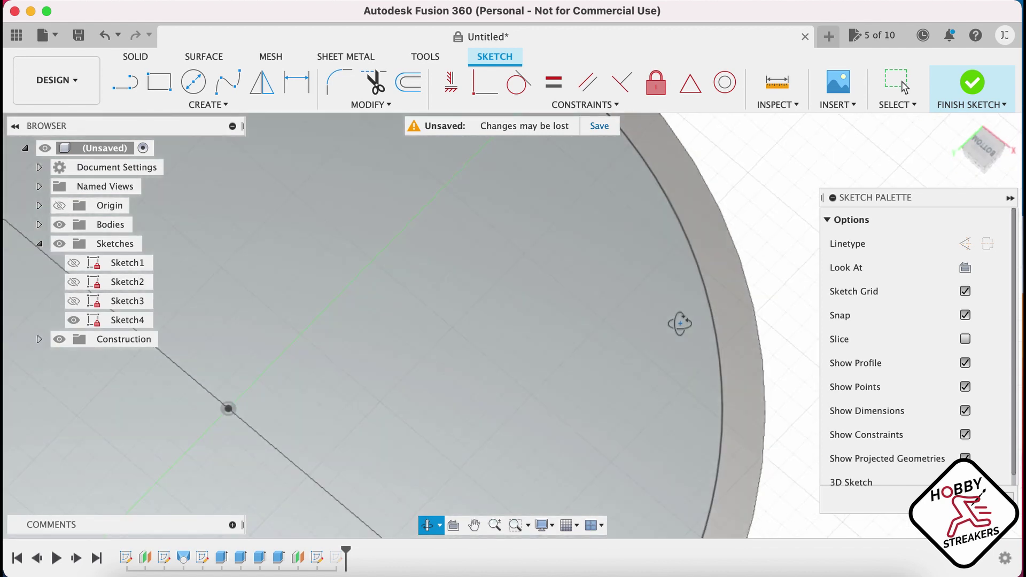
scroll(677, 322, "down", 5)
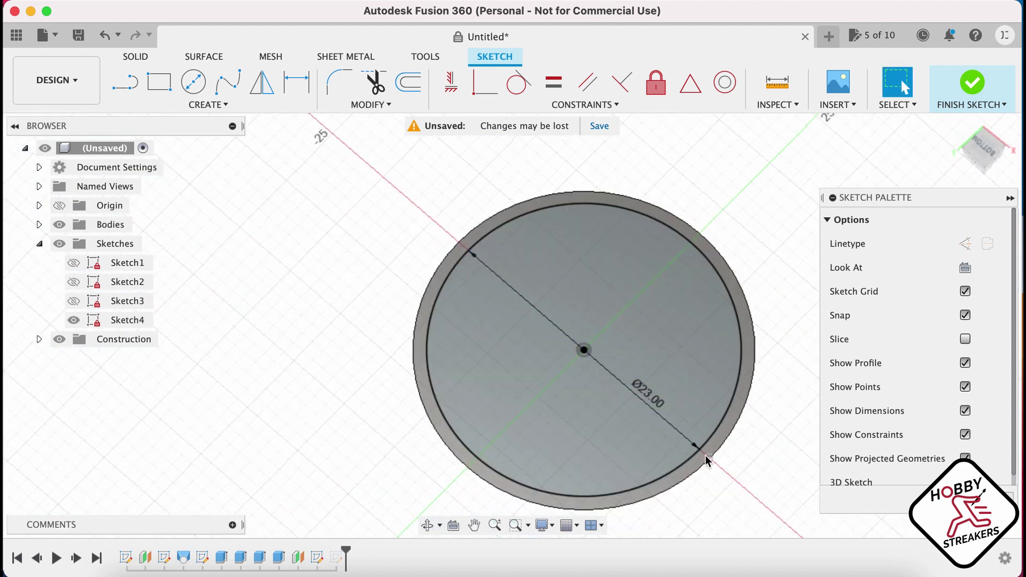
left_click(995, 104)
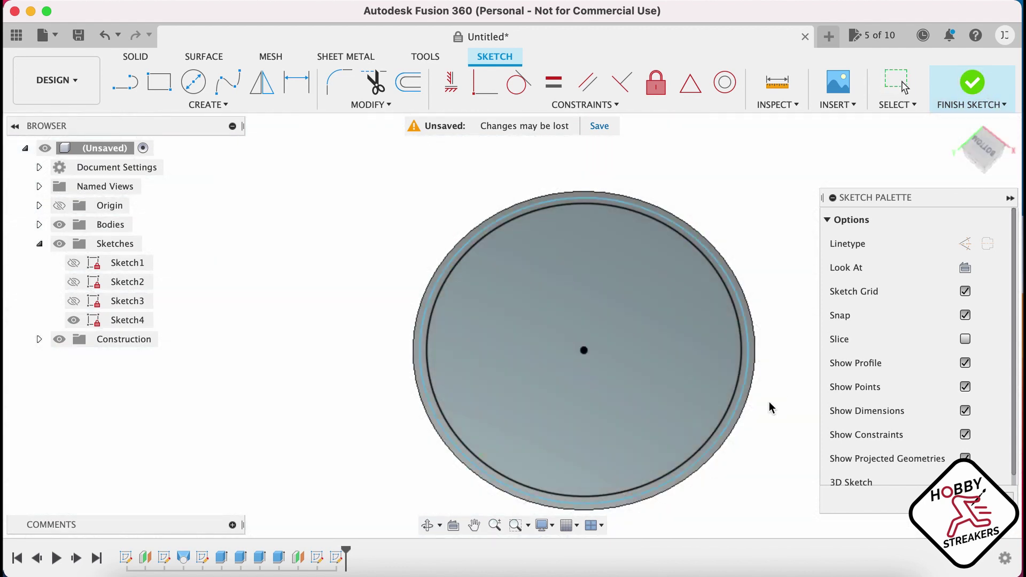
Loft between the 23 mm circle on the offset plane and the 24 mm circle on the base's bottom face.
scroll(730, 407, "up", 5)
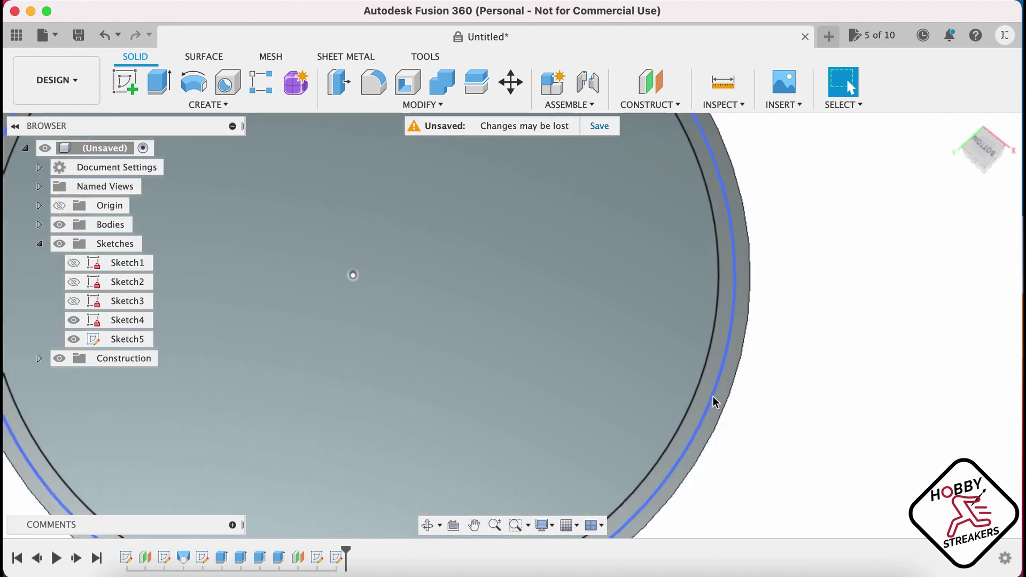
left_click(715, 401)
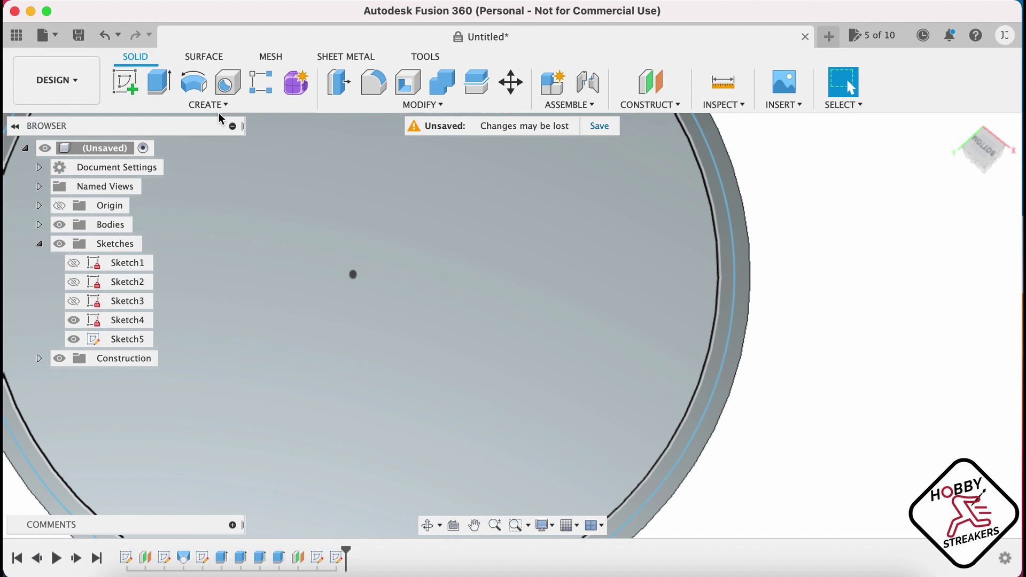
left_click(218, 109)
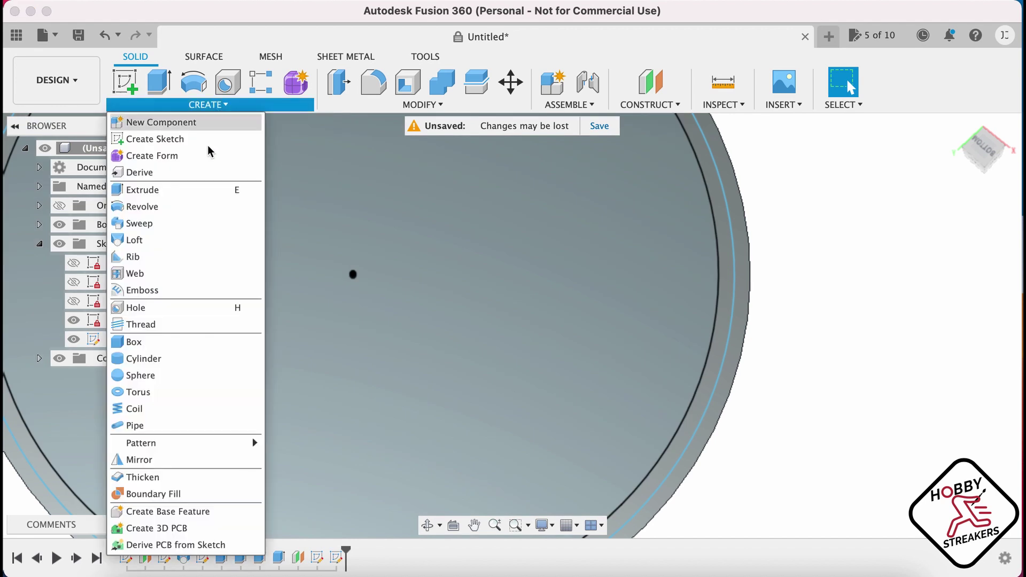
left_click(181, 239)
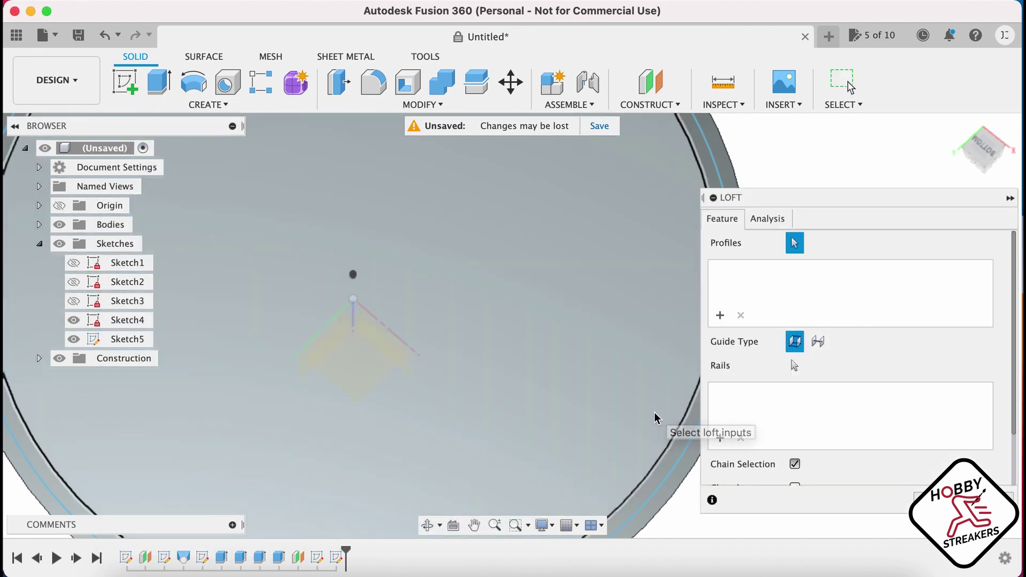
left_click(657, 418)
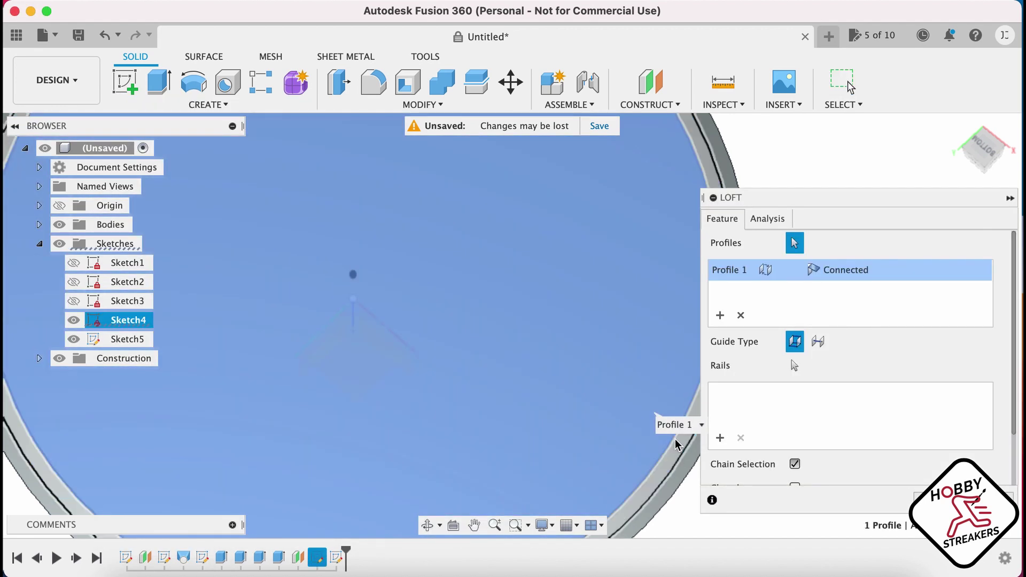
left_click(681, 457)
key("Return")
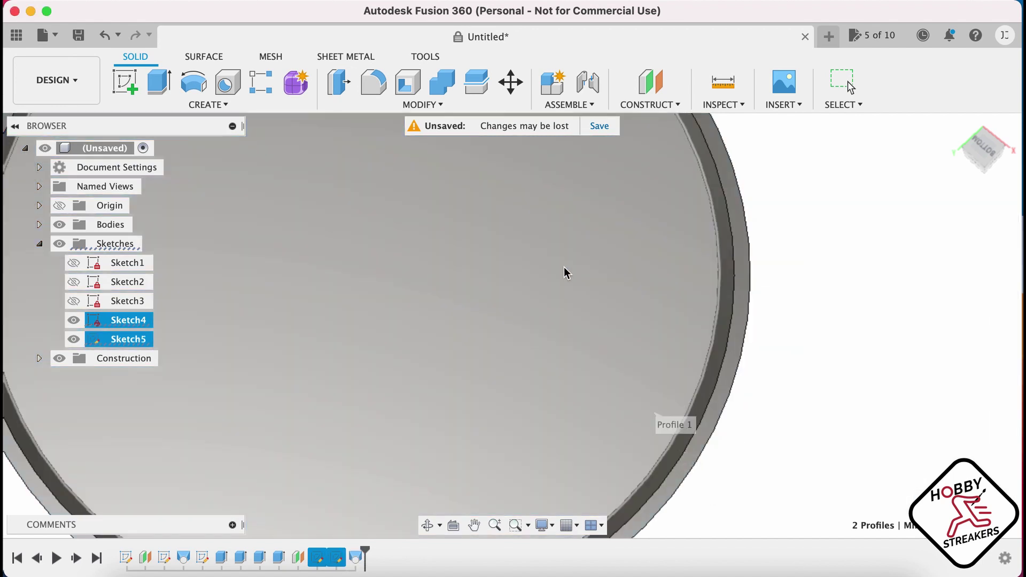
Examine the lofted underside from the side and the raised stones on the base's top.
middle_click_drag(731, 235, 758, 227, "shift")
key("Escape")
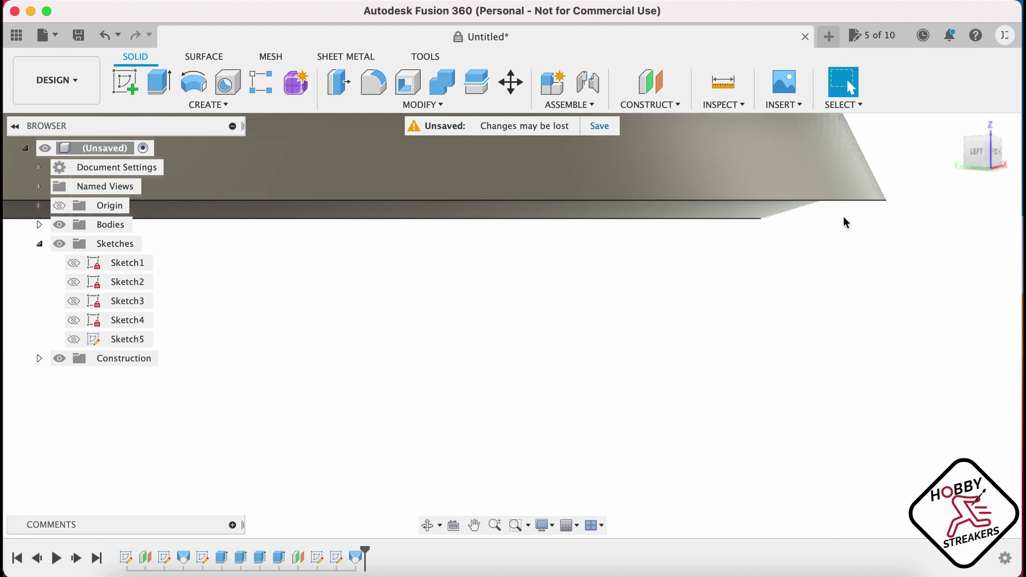
scroll(609, 291, "down", 3)
middle_click_drag(609, 291, 774, 415, "shift")
scroll(566, 283, "down", 5)
key("Escape")
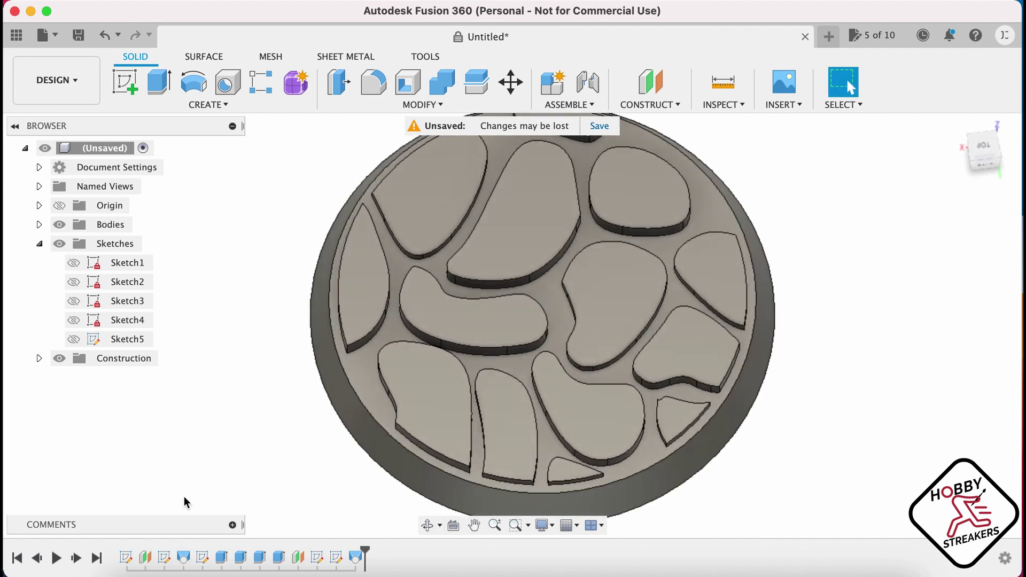
middle_click_drag(799, 467, 750, 393, "shift")
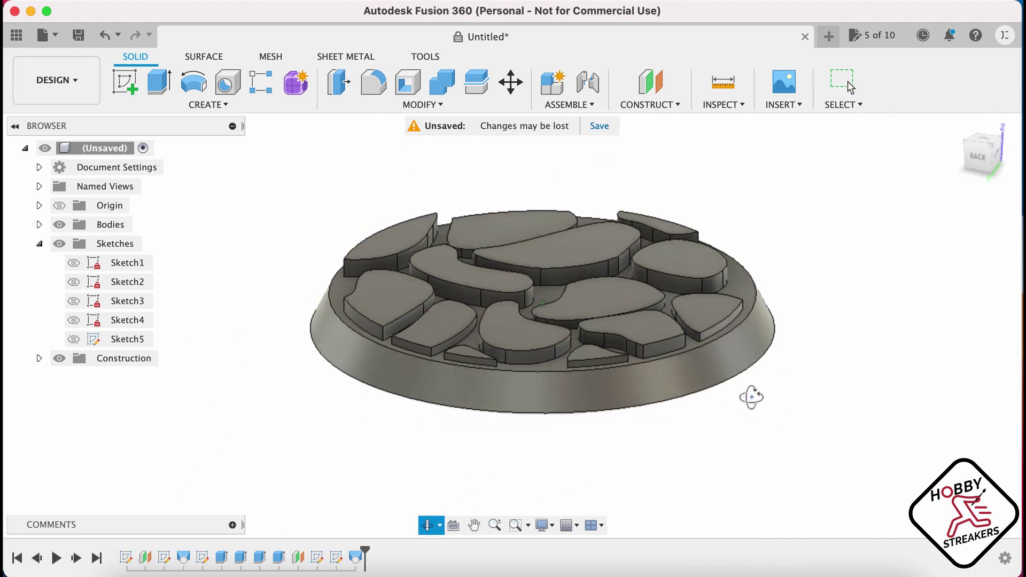
key("Escape")
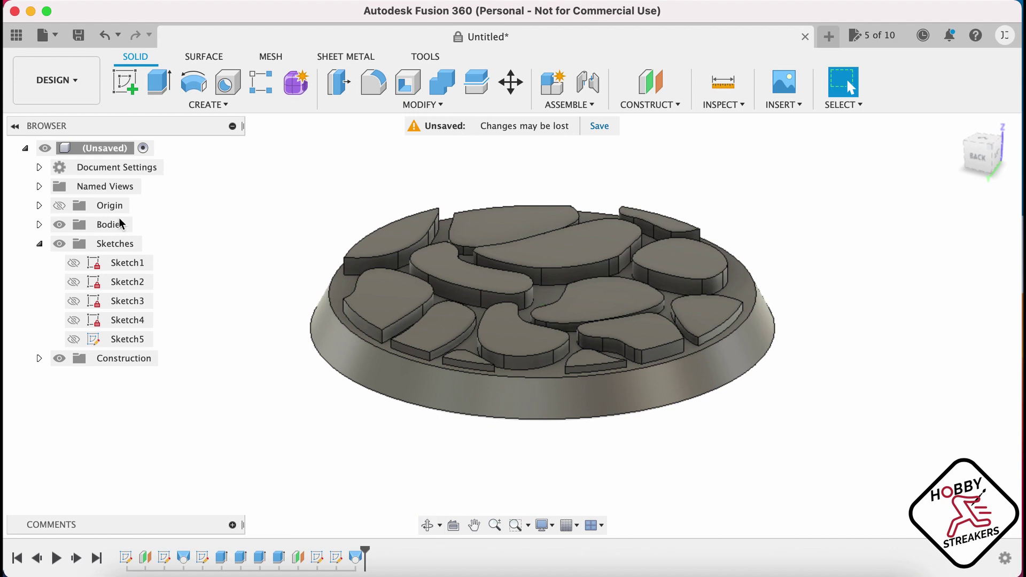
Save Body1 as a binary STL mesh in millimetres with medium refinement, and send it to the Lychee print utility.
left_click(39, 225)
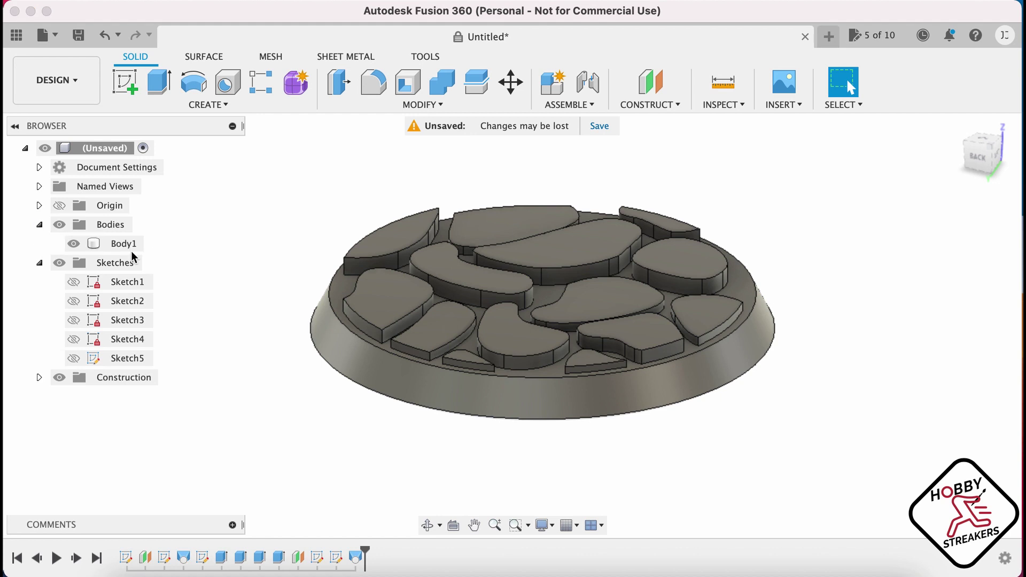
right_click(115, 243)
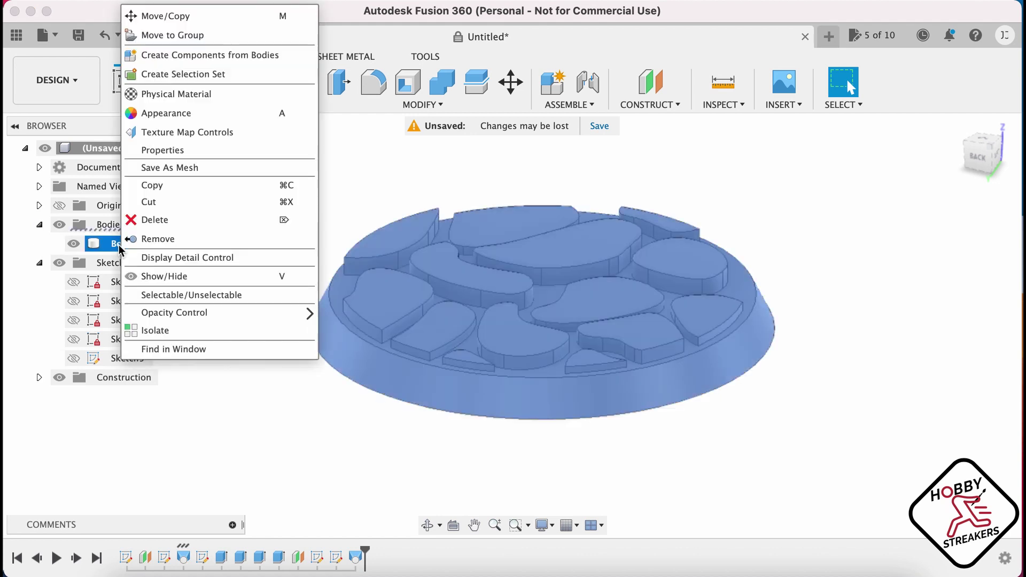
left_click(258, 167)
scroll(926, 419, "down", 1)
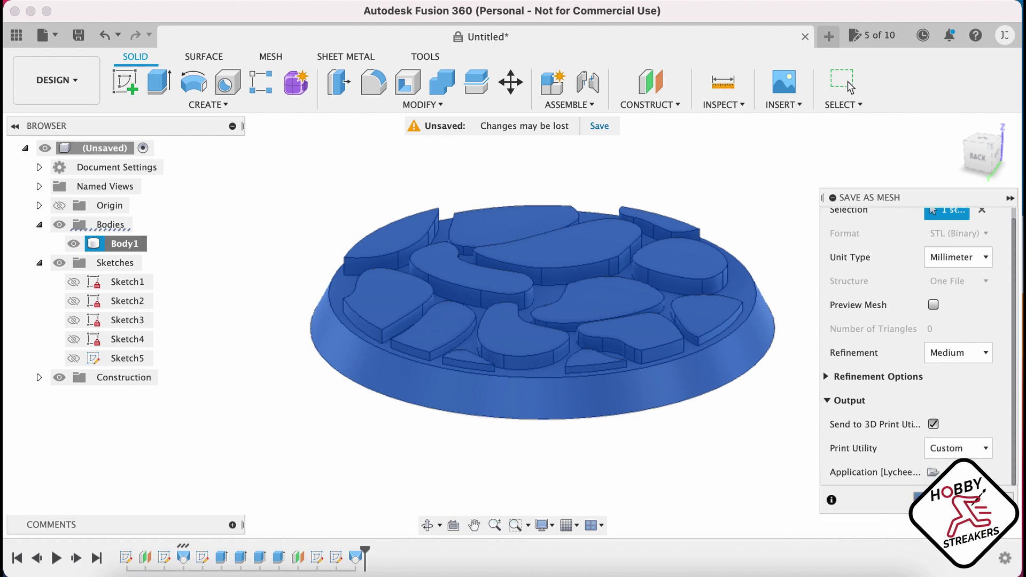
left_click(924, 498)
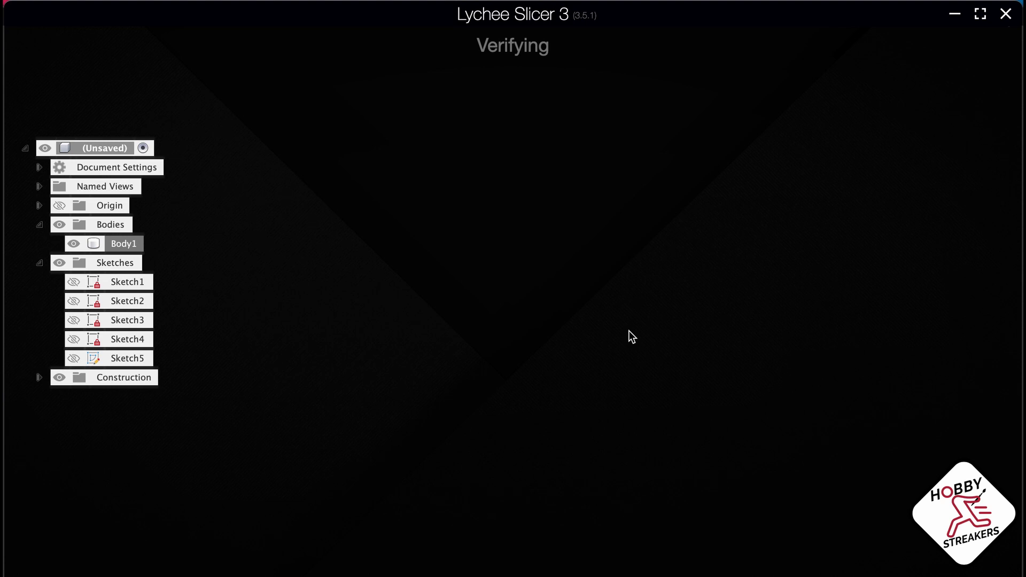
Switch to Lychee Slicer and bring up the imported base on the build plate.
mouse_move(669, 575)
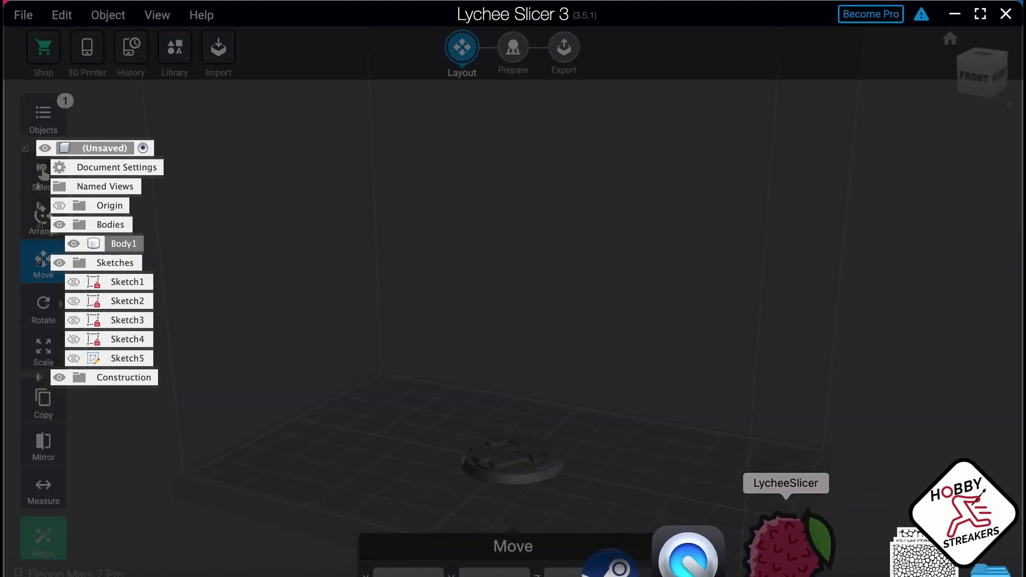
left_click(790, 546)
scroll(598, 427, "down", 3)
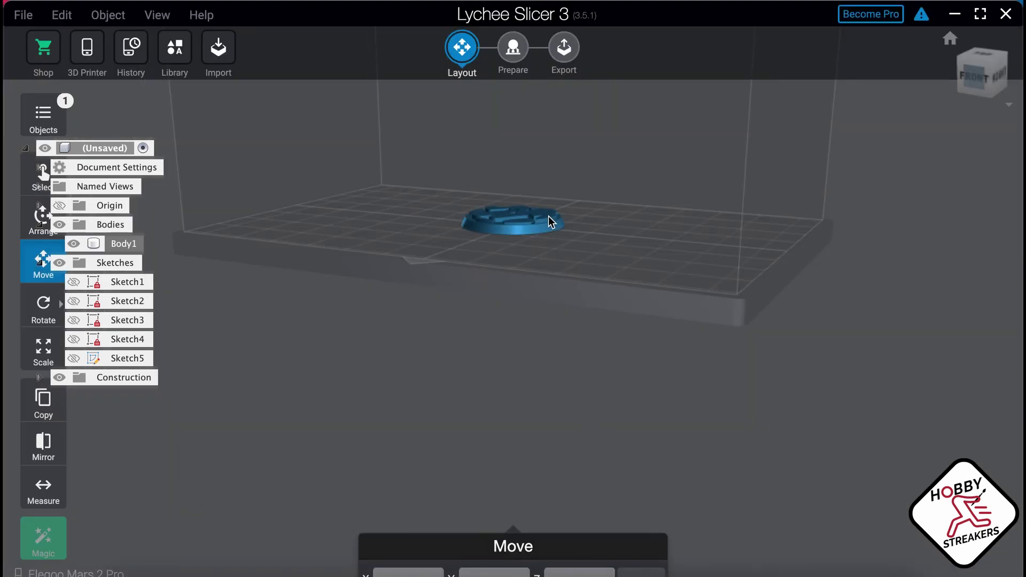
left_click_drag(553, 219, 552, 284)
left_click(671, 549)
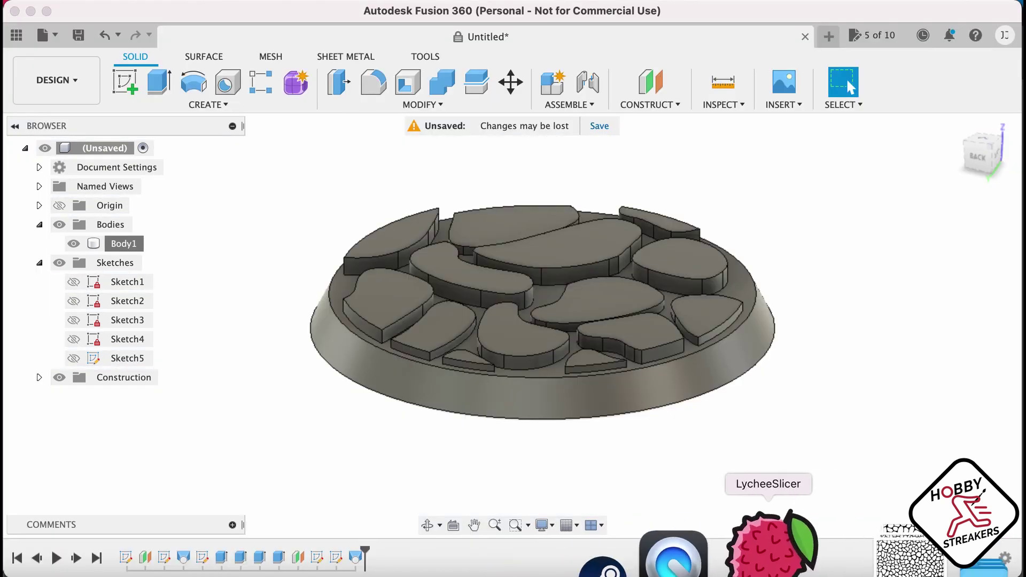
left_click(780, 551)
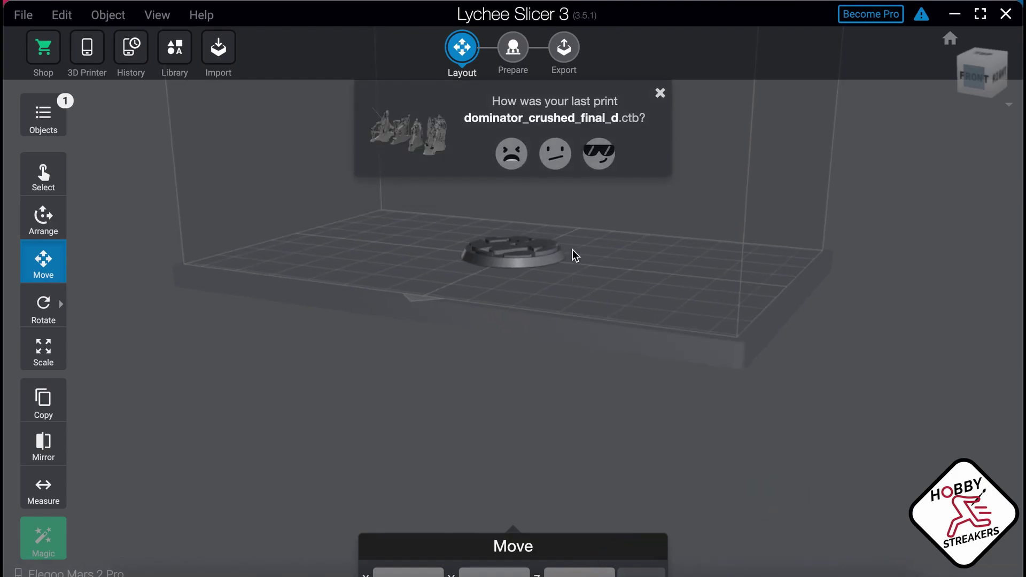
Select the imported base and examine its underside and stepped rim up close.
left_click(561, 265)
left_click_drag(561, 264, 551, 395)
scroll(545, 406, "up", 5)
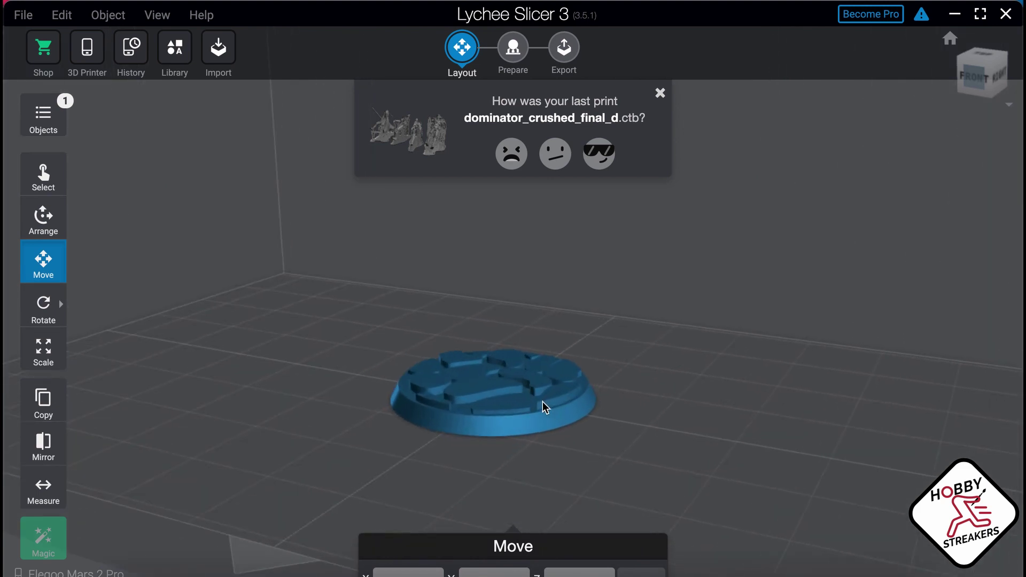
left_click(596, 418)
left_click_drag(588, 417, 626, 314)
left_click(559, 444)
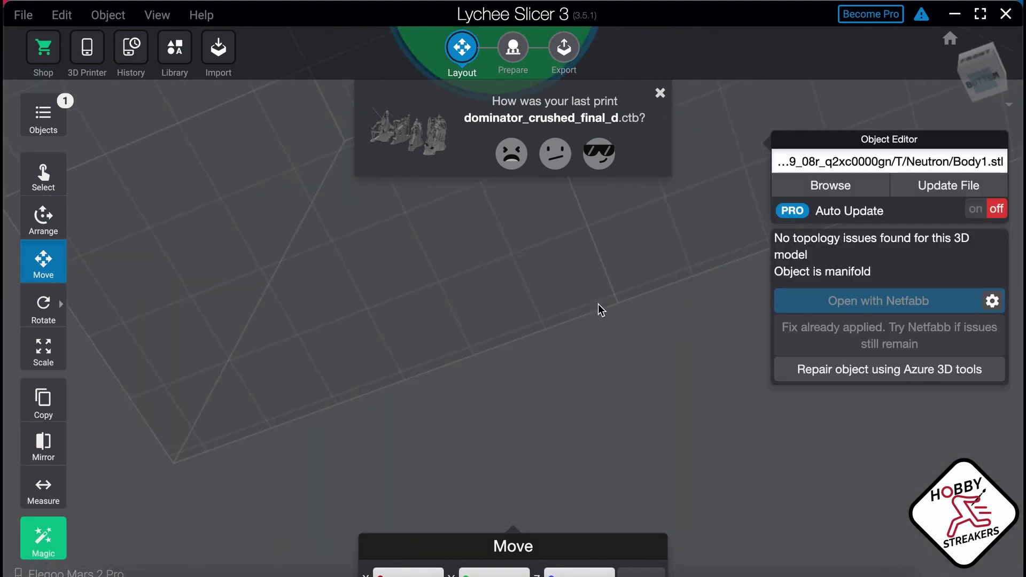
scroll(570, 371, "up", 5)
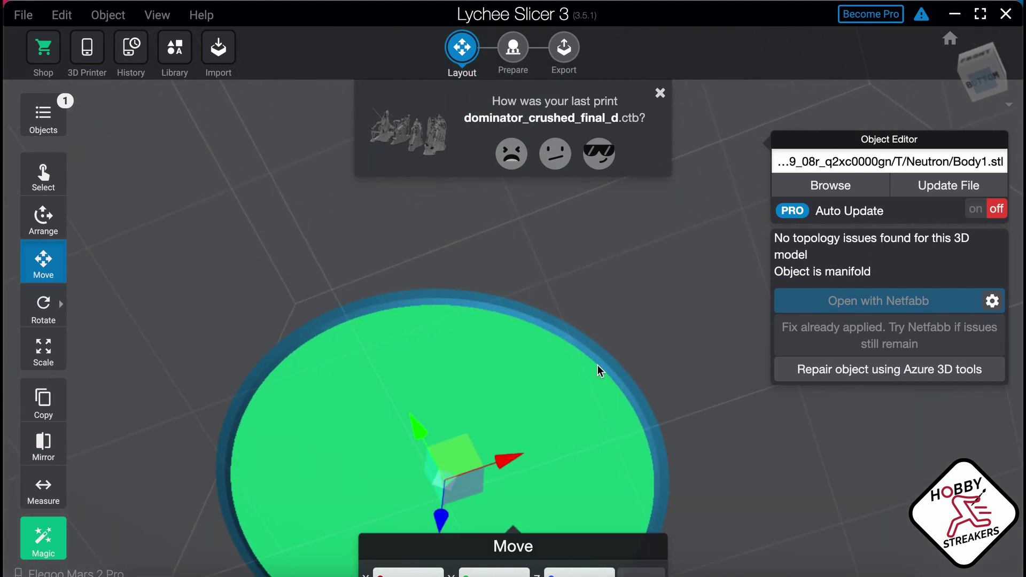
right_click_drag(577, 310, 590, 349)
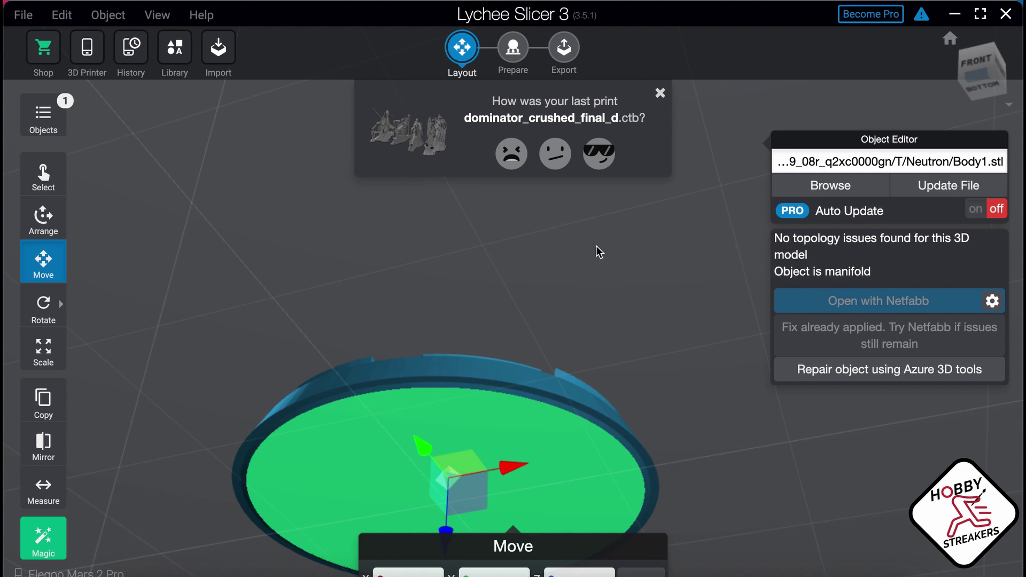
Dismiss the last-print rating prompts, deselect the base, and view it from above on the whole build plate.
left_click(661, 95)
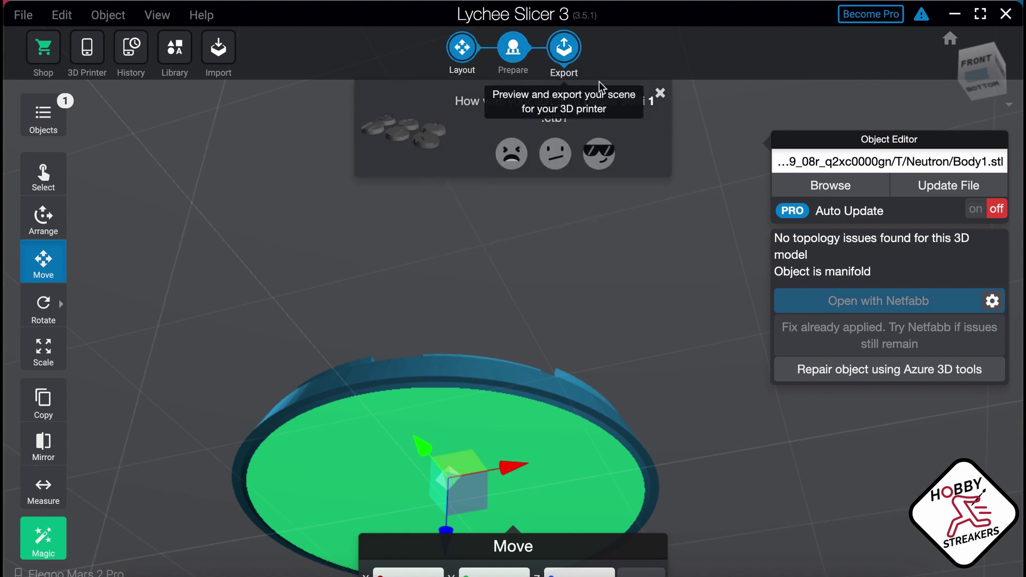
left_click(659, 93)
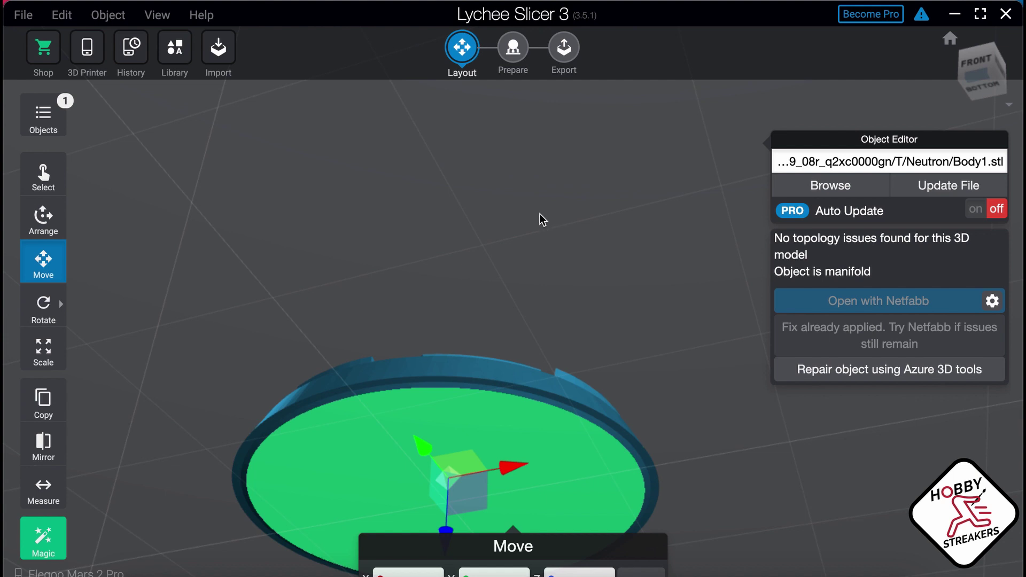
right_click_drag(540, 217, 537, 268)
left_click_drag(536, 267, 552, 243)
left_click(712, 393)
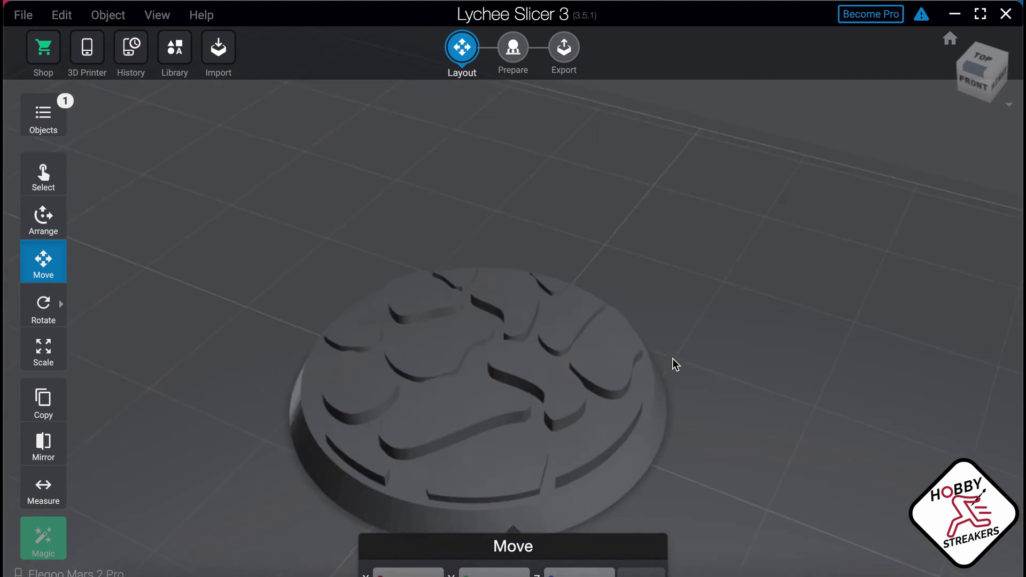
scroll(677, 303, "down", 10)
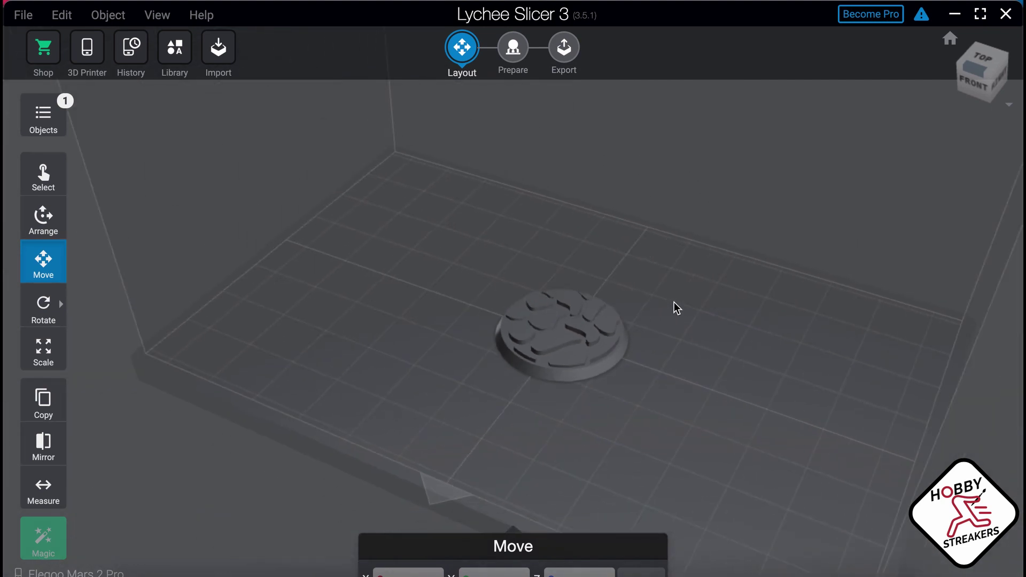
right_click_drag(707, 346, 598, 290)
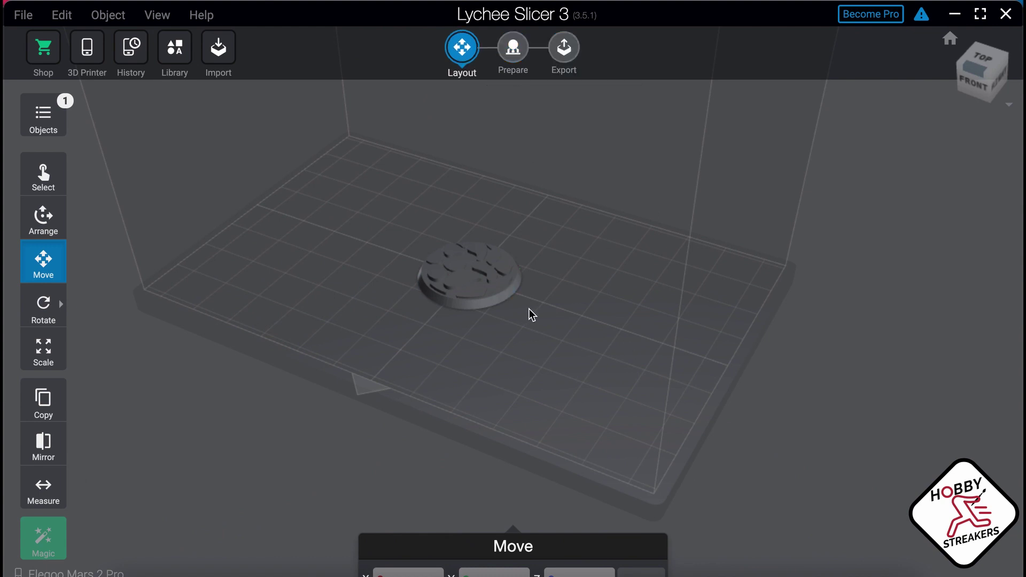
right_click_drag(531, 314, 525, 298)
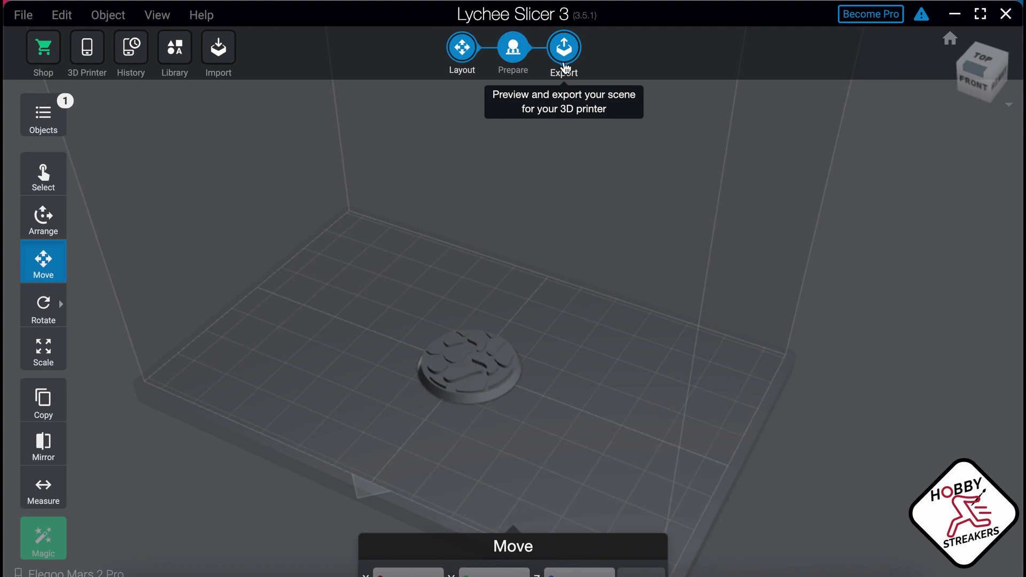
Go to the export stage and open the 25um printing settings of the SirayaTech Fast+Tenacious (5:1) White resin.
left_click(565, 56)
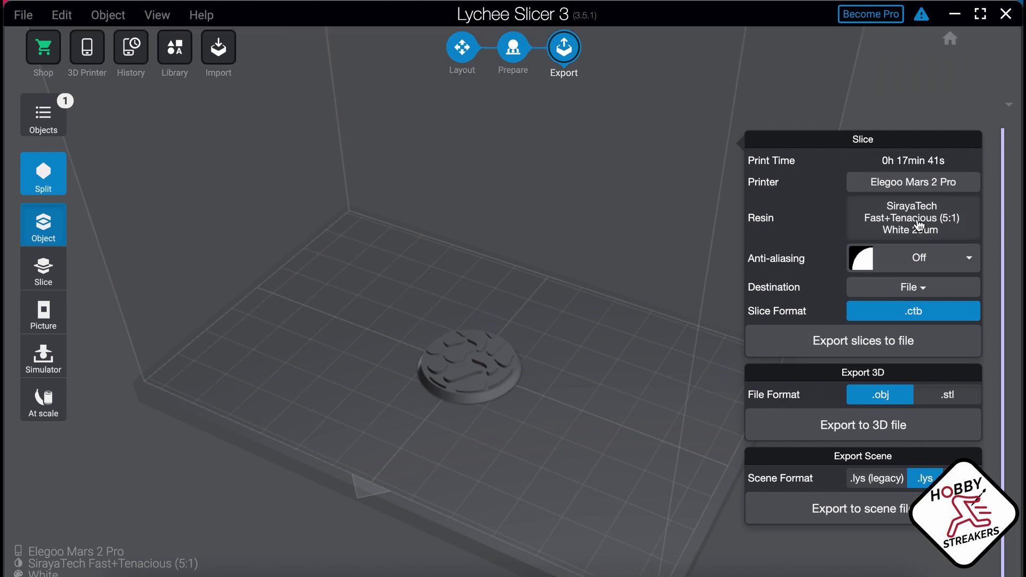
left_click(918, 225)
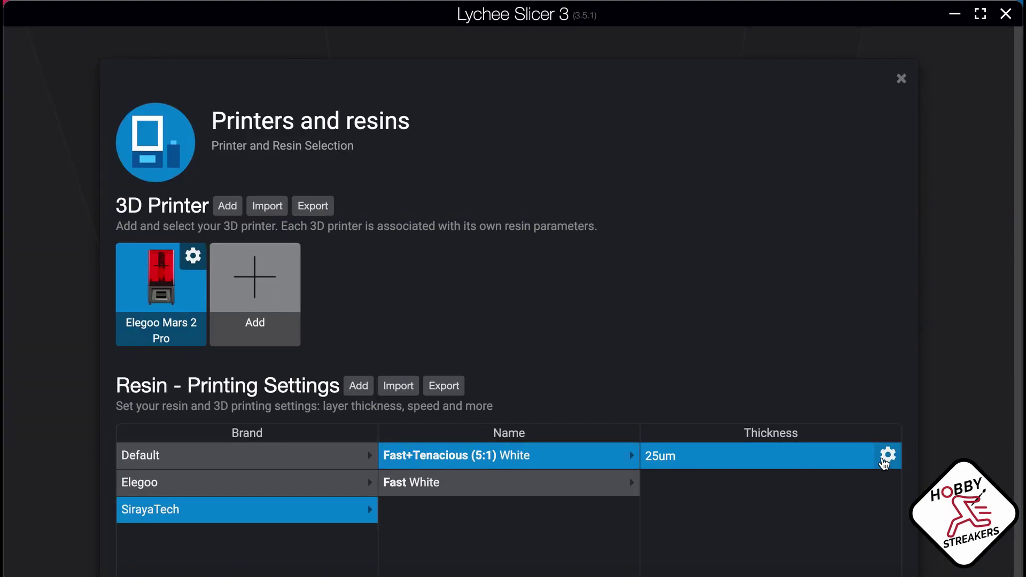
left_click(891, 458)
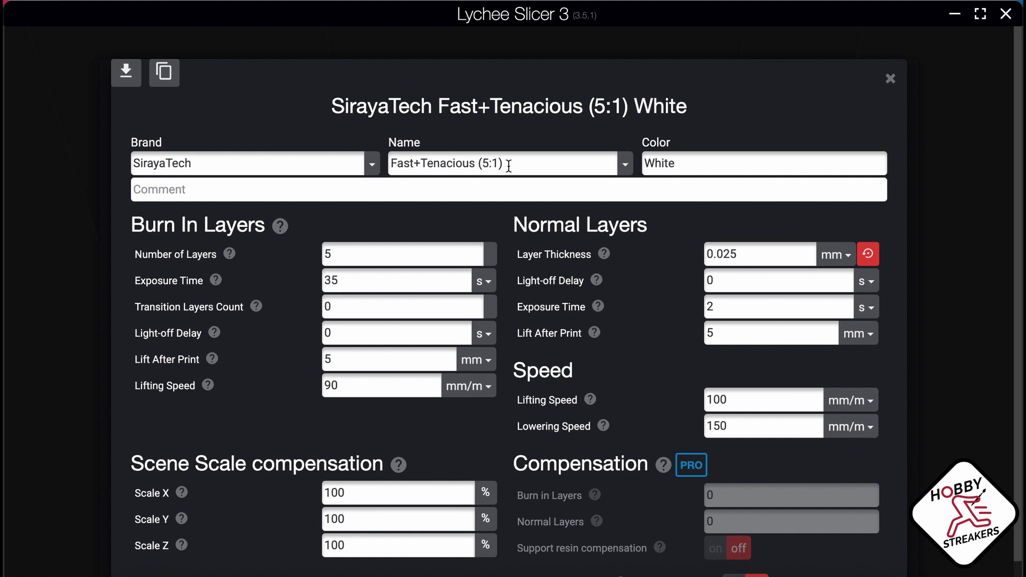
Review the burn-in layer count, burn-in exposure time and normal layer thickness in the resin settings.
double_click(327, 254)
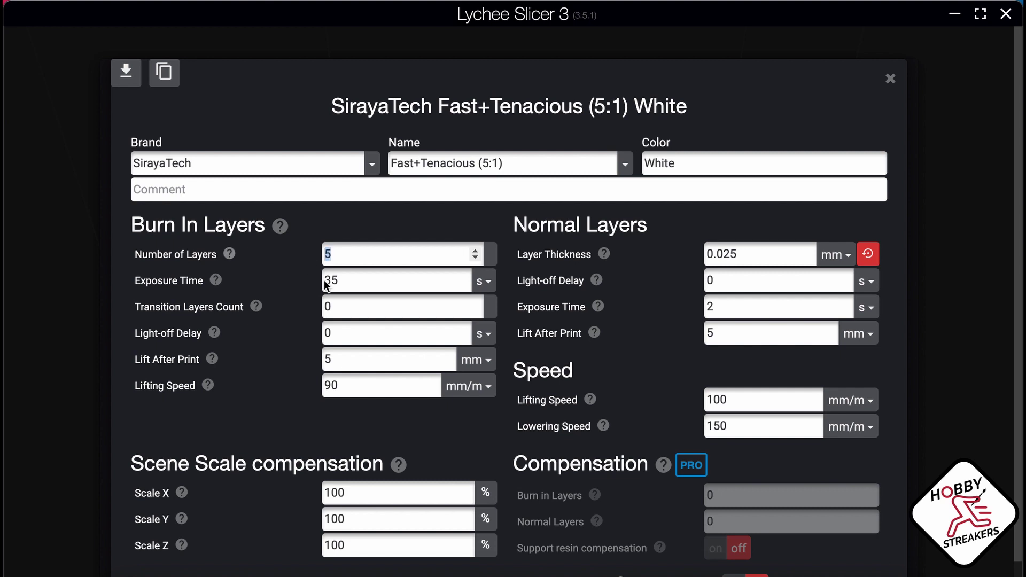
double_click(354, 283)
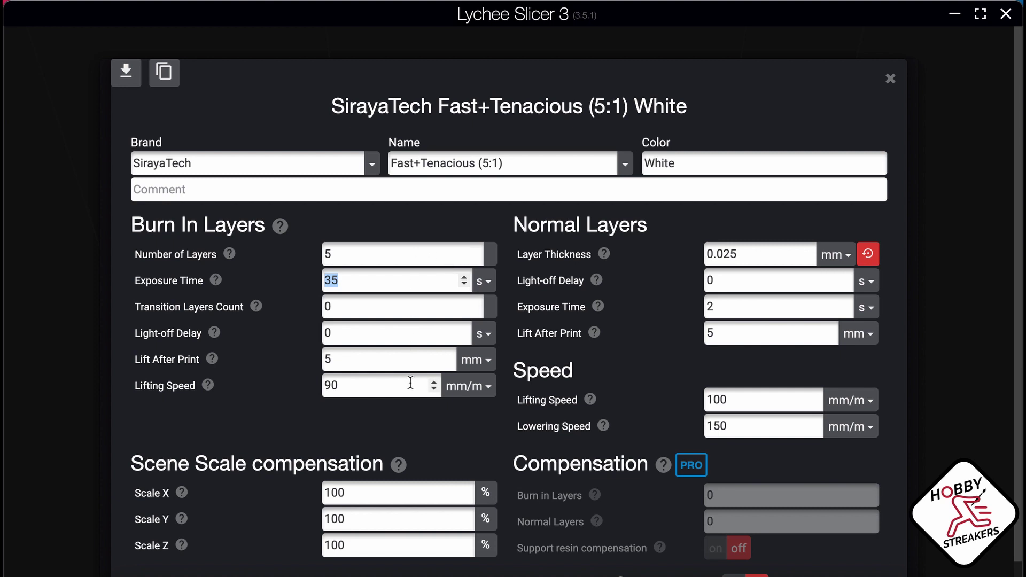
left_click_drag(745, 254, 669, 255)
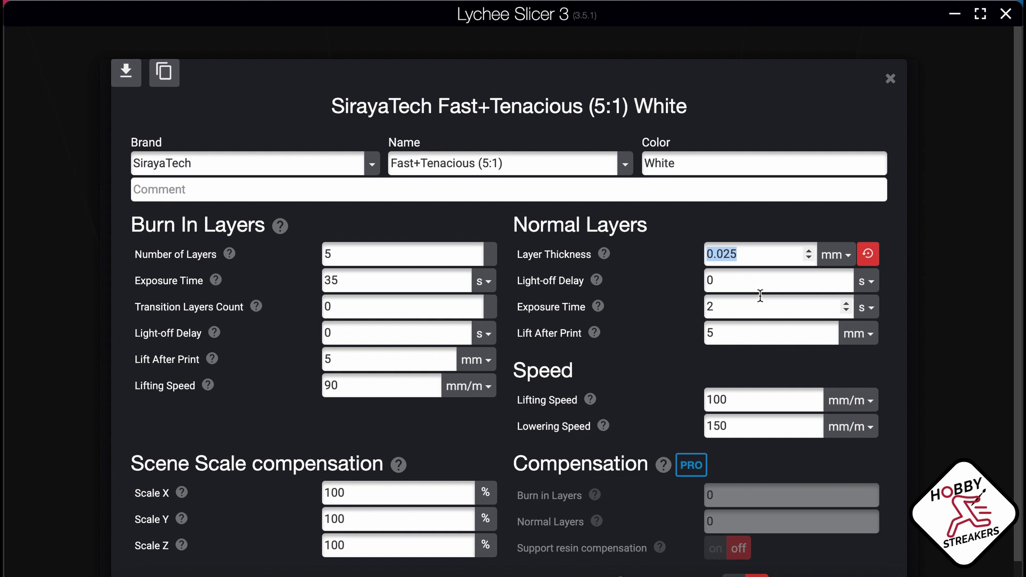
scroll(725, 304, "down", 2)
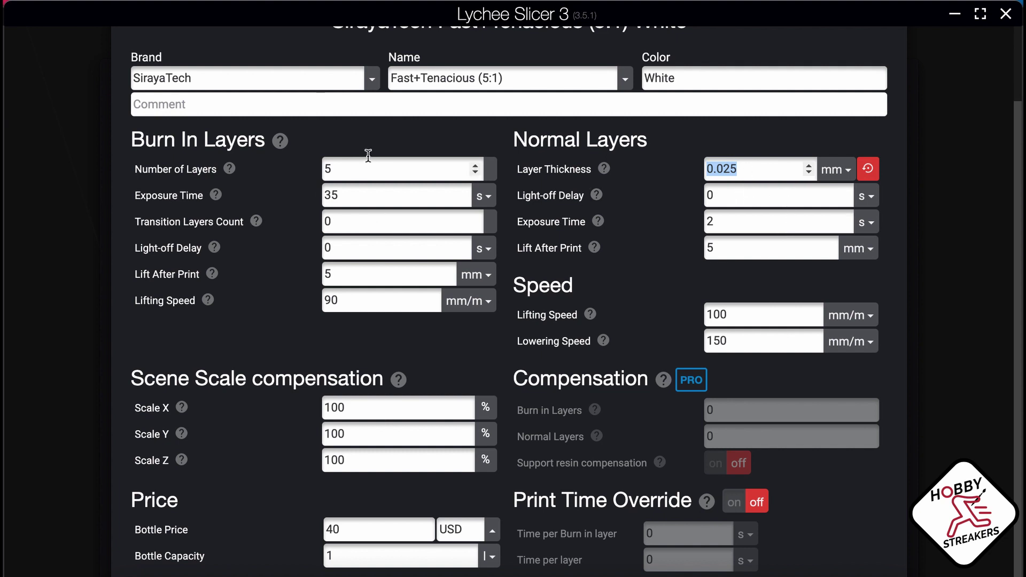
Set the number of burn-in layers to 6 and check the layer thickness field.
left_click_drag(335, 171, 229, 170)
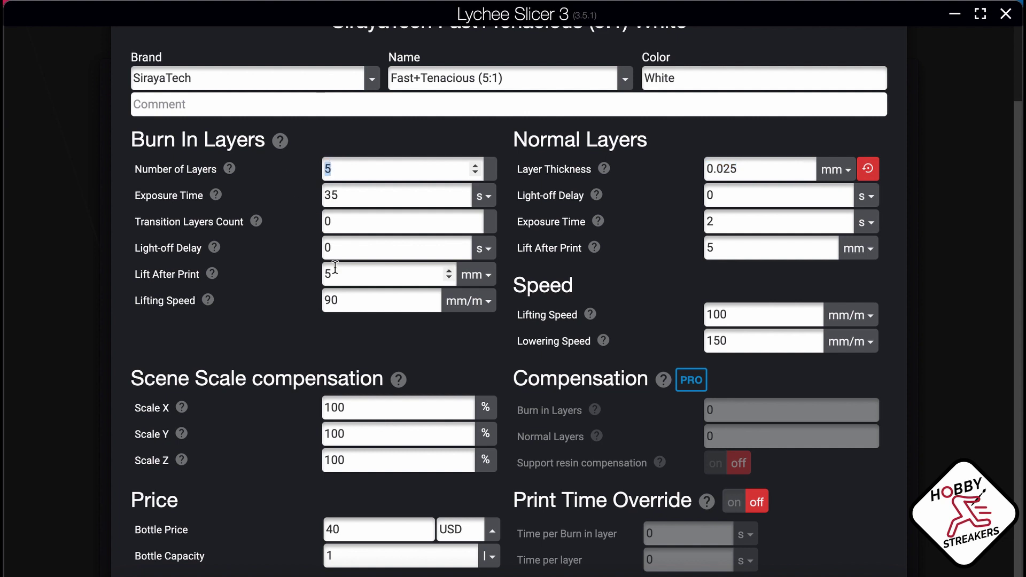
type("6")
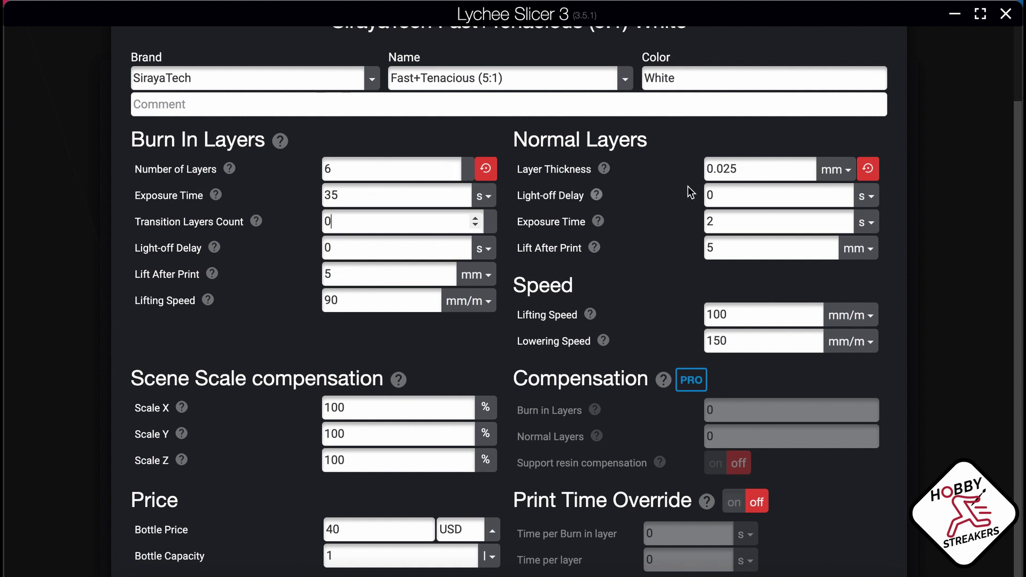
mouse_move(770, 175)
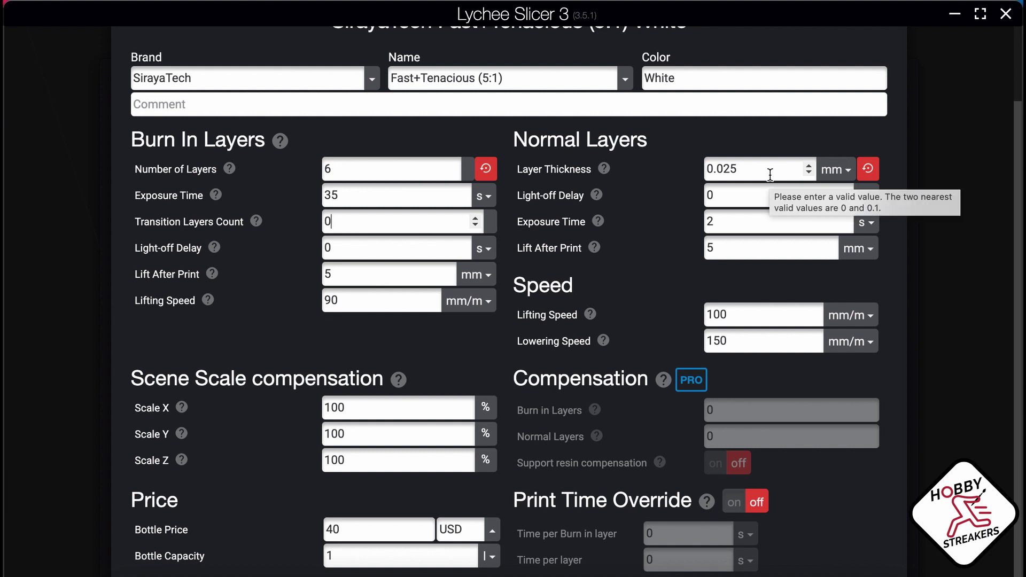
Set the number of burn-in layers to 4 and the normal layer thickness to 0.4 mm.
left_click_drag(336, 167, 265, 165)
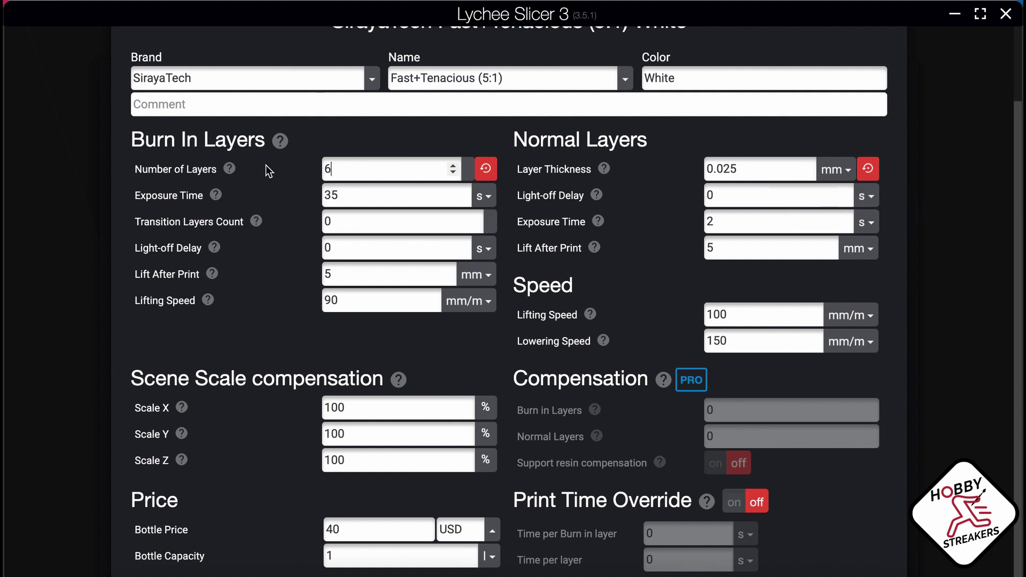
type("4")
left_click_drag(769, 167, 532, 168)
type("0.")
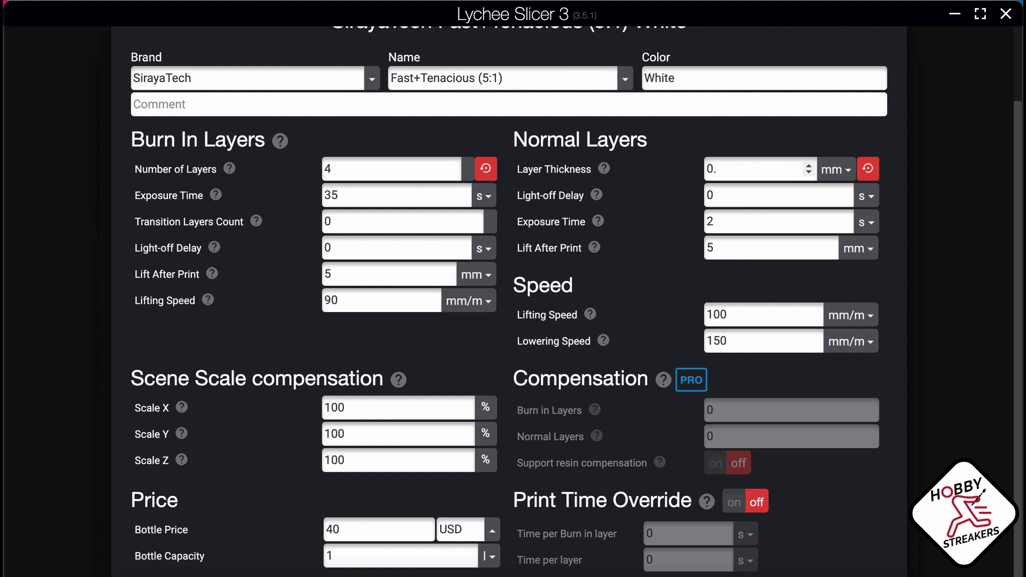
type("4")
left_click(760, 195)
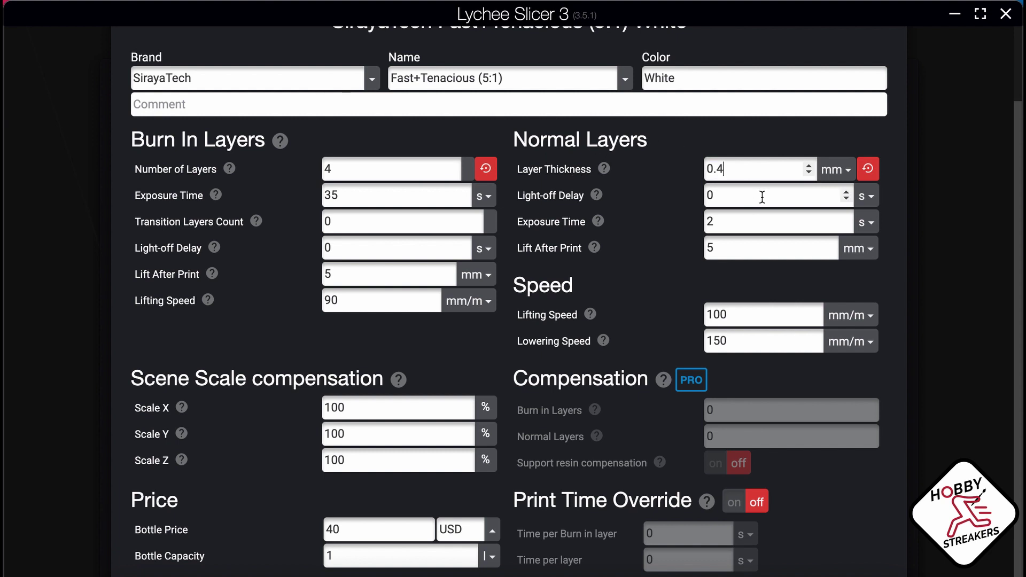
Restore the default 0.05 mm layer thickness and lower the number of burn-in layers to 3.
left_click(747, 172)
left_click(866, 171)
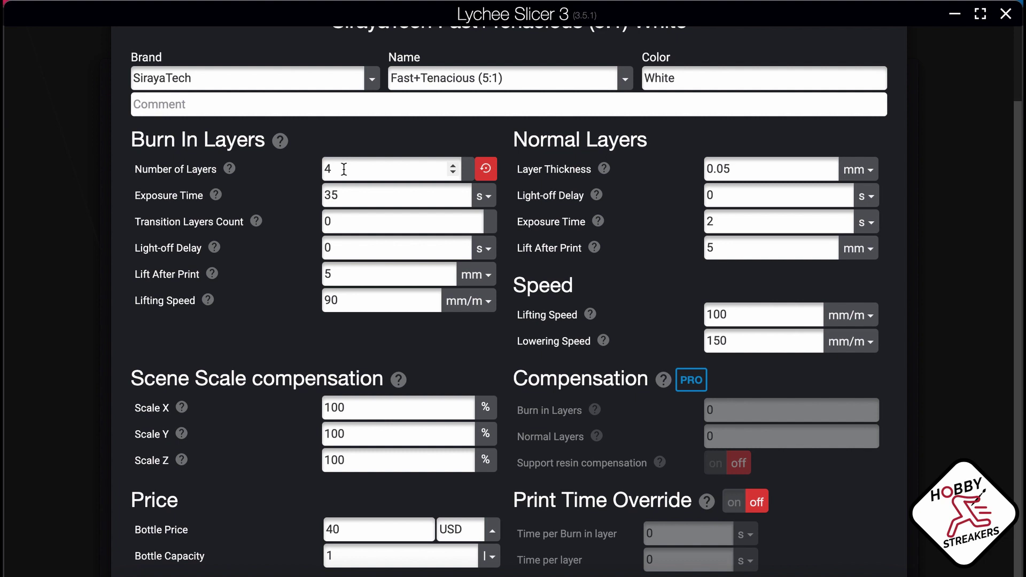
left_click(453, 173)
mouse_move(602, 176)
double_click(350, 168)
Set the normal layer thickness to 0.04 mm and the number of burn-in layers to 4.
left_click(744, 170)
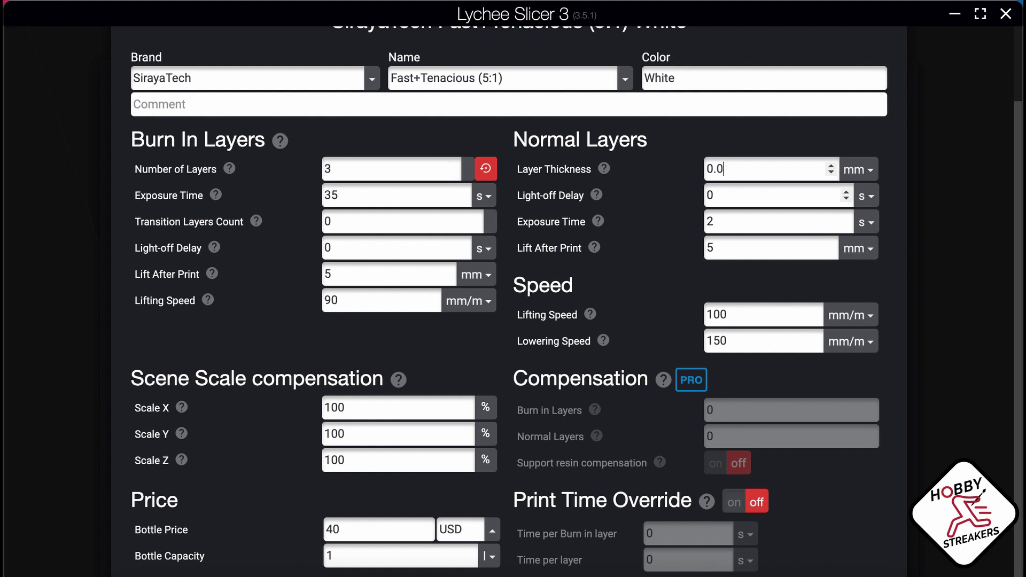
type("4")
left_click(372, 170)
type("4")
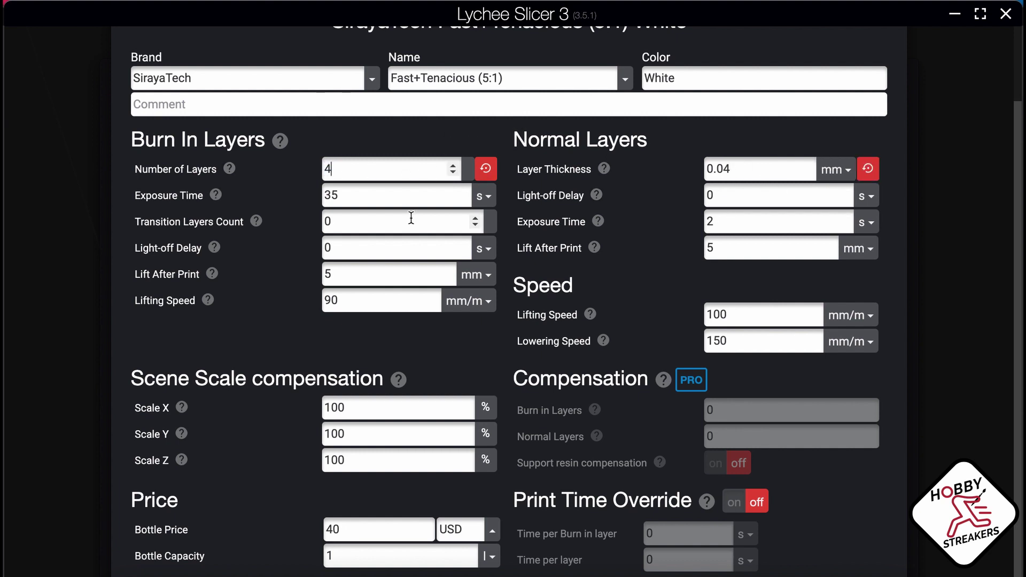
Restore the default values of 0.05 mm for layer thickness and 5 for the number of burn-in layers.
left_click(753, 222)
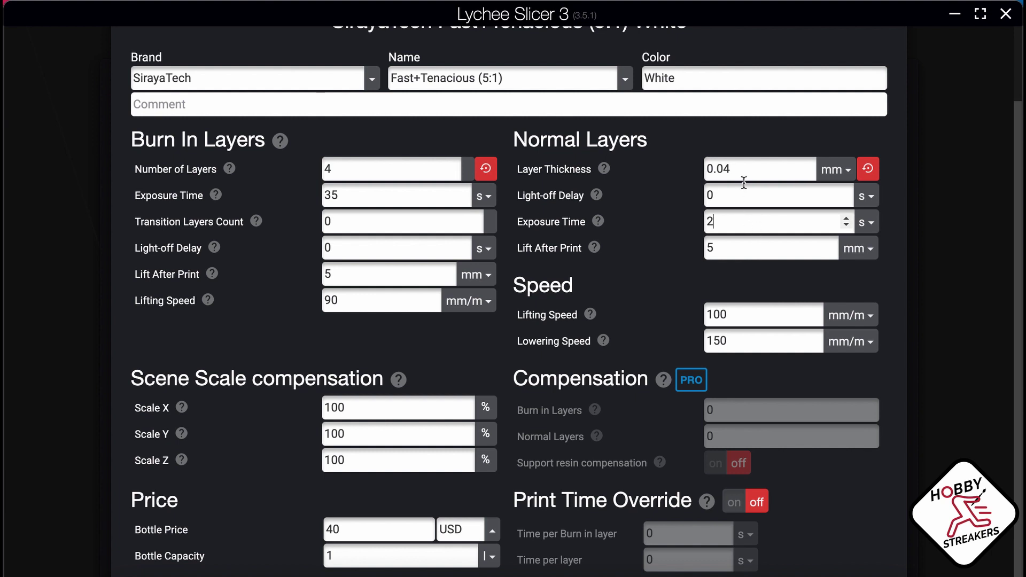
left_click(867, 168)
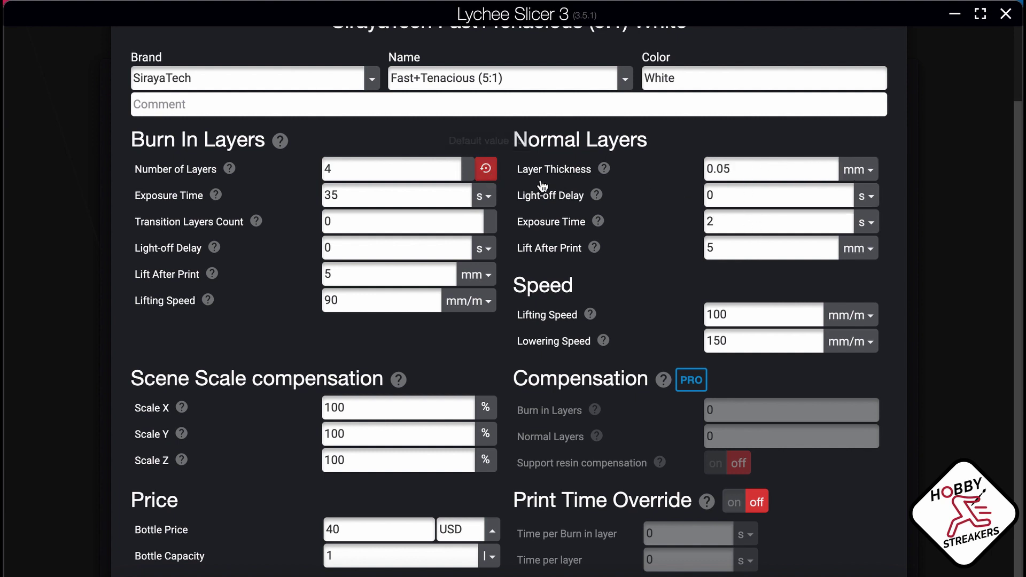
left_click_drag(743, 170, 695, 172)
left_click(754, 170)
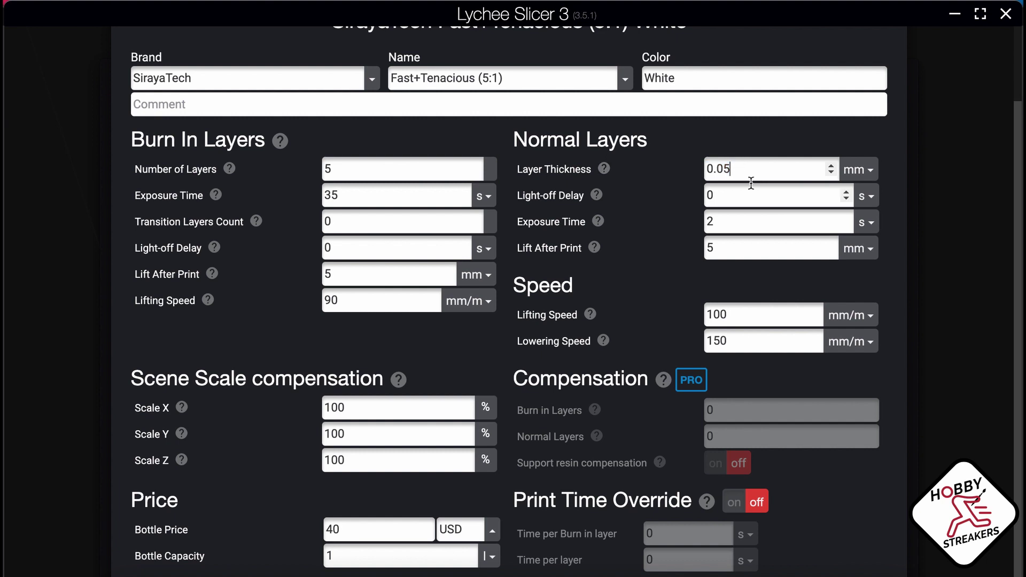
left_click(753, 187)
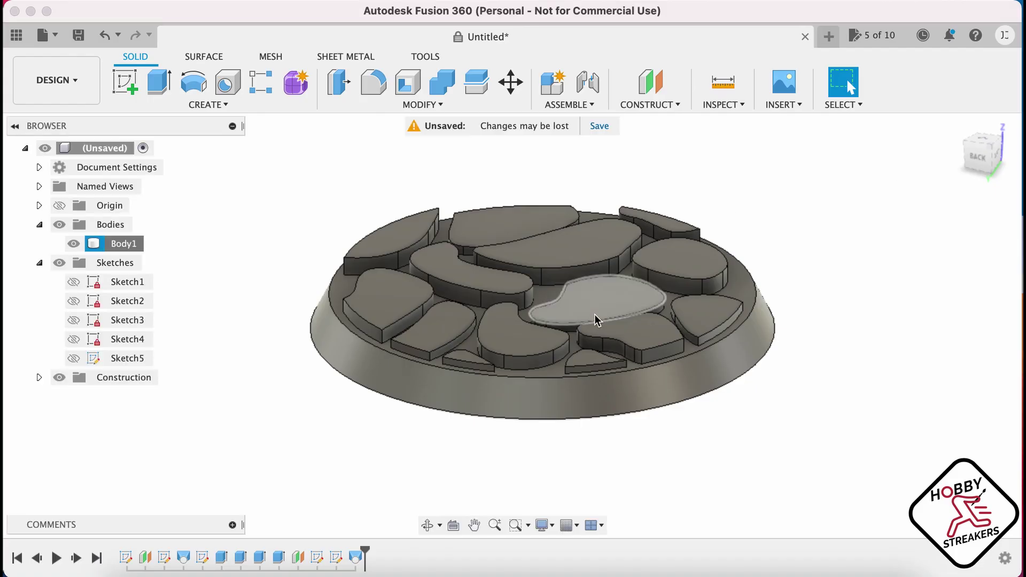
Switch to Fusion 360 and set the distance of the construction plane offset below the base's underside to 0.16 mm.
middle_click_drag(631, 398, 448, 377, "shift")
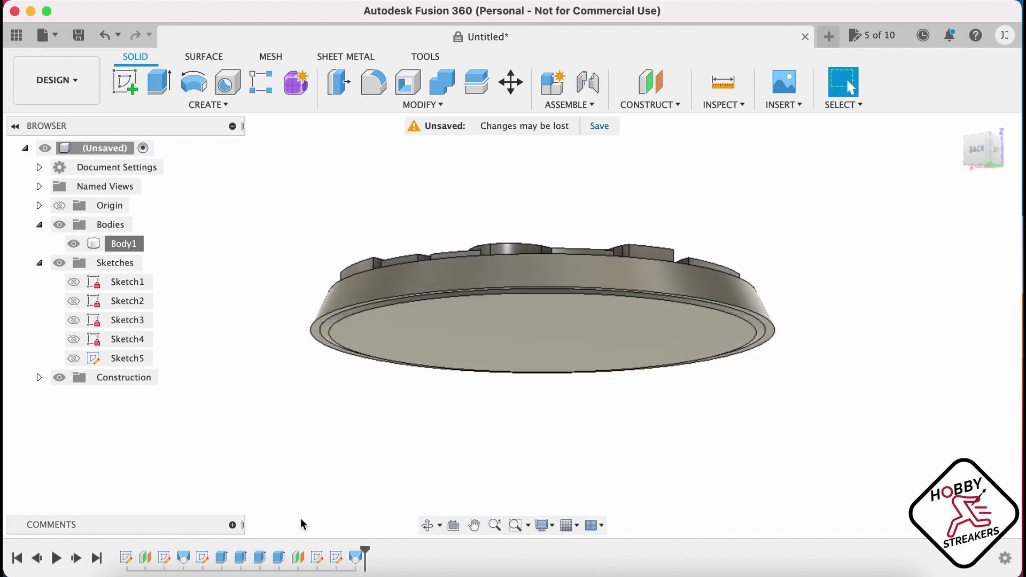
right_click(298, 557)
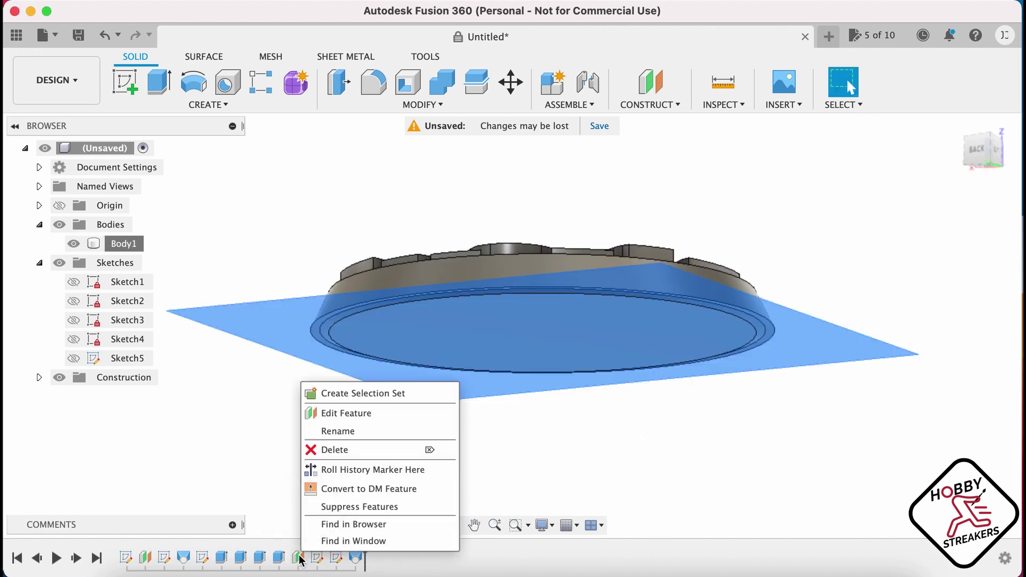
left_click(362, 423)
middle_click_drag(581, 393, 550, 367, "shift")
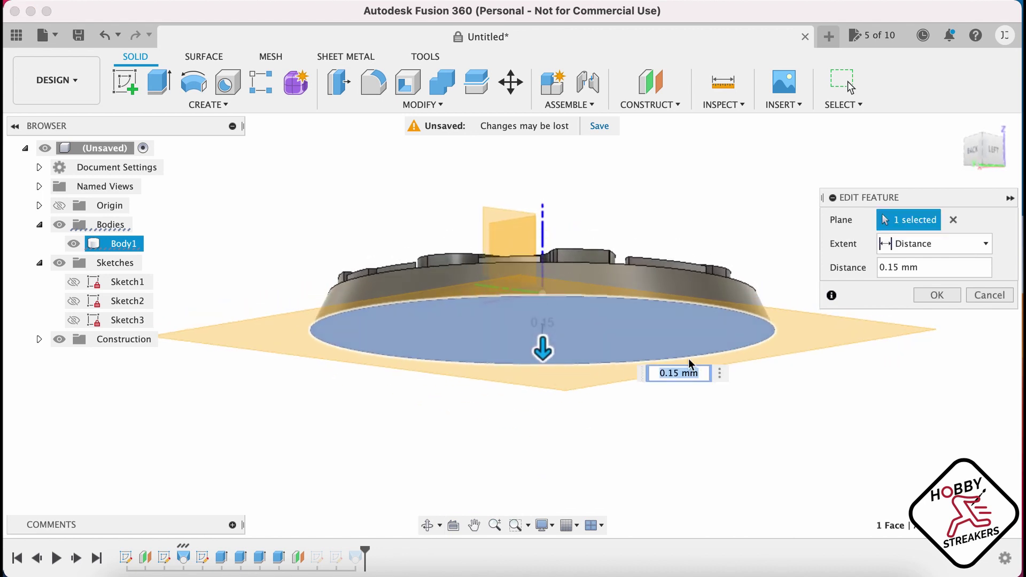
left_click(905, 269)
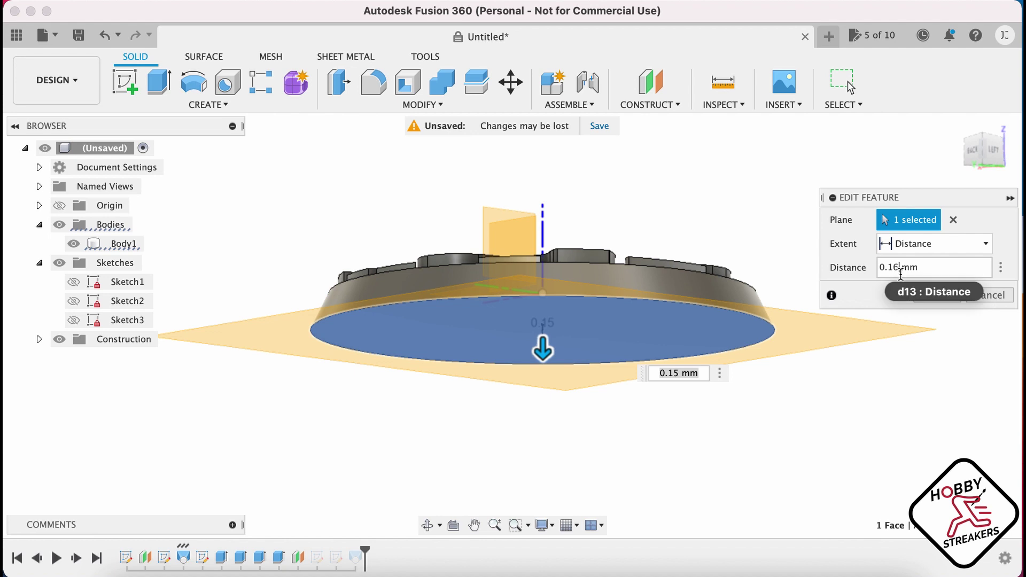
left_click(928, 294)
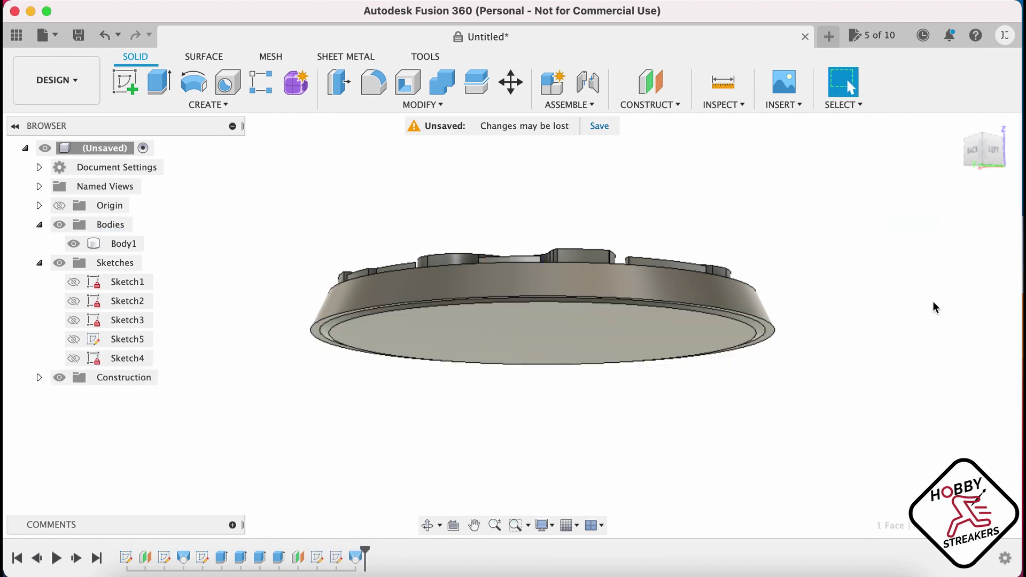
left_click(768, 324)
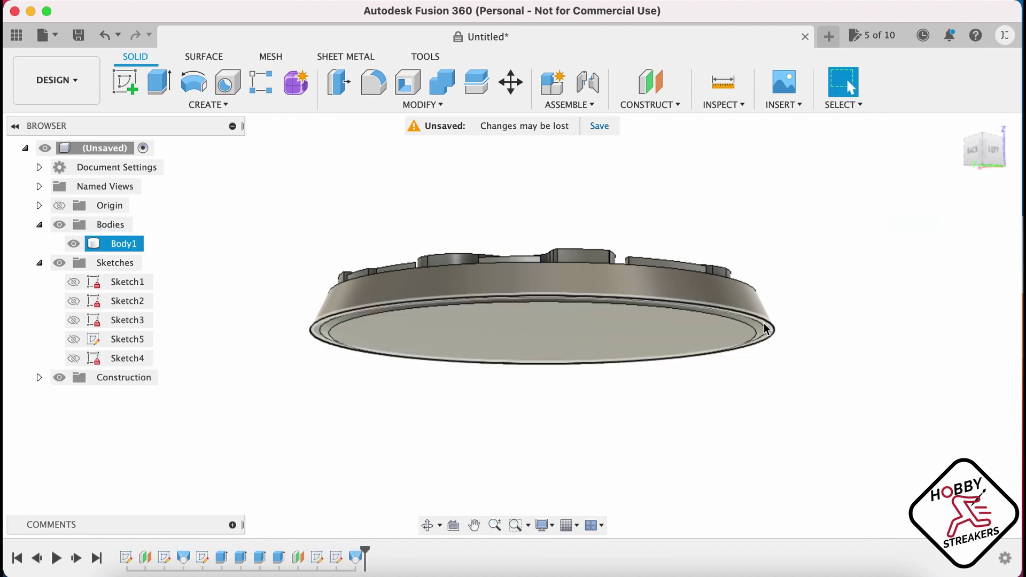
left_click(922, 325)
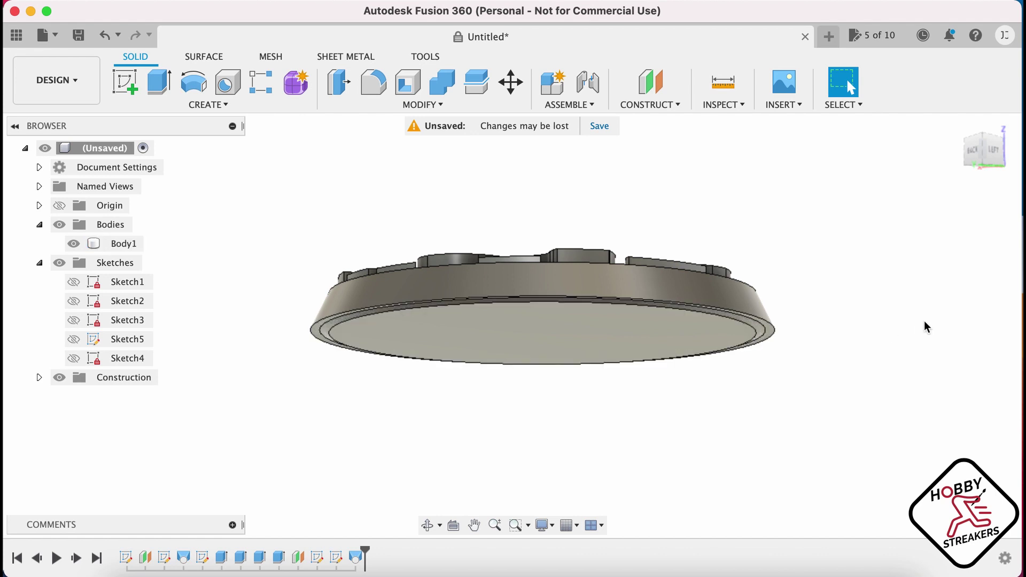
left_click(700, 325)
left_click(381, 483)
Edit the construction plane below the base's underside again and change its offset distance.
right_click(297, 557)
left_click(364, 414)
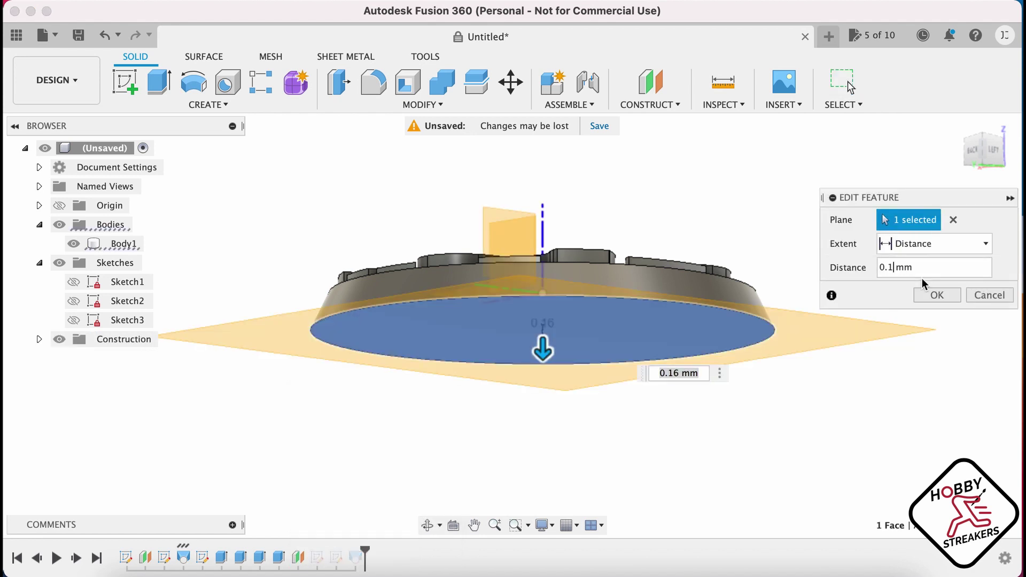
key("Return")
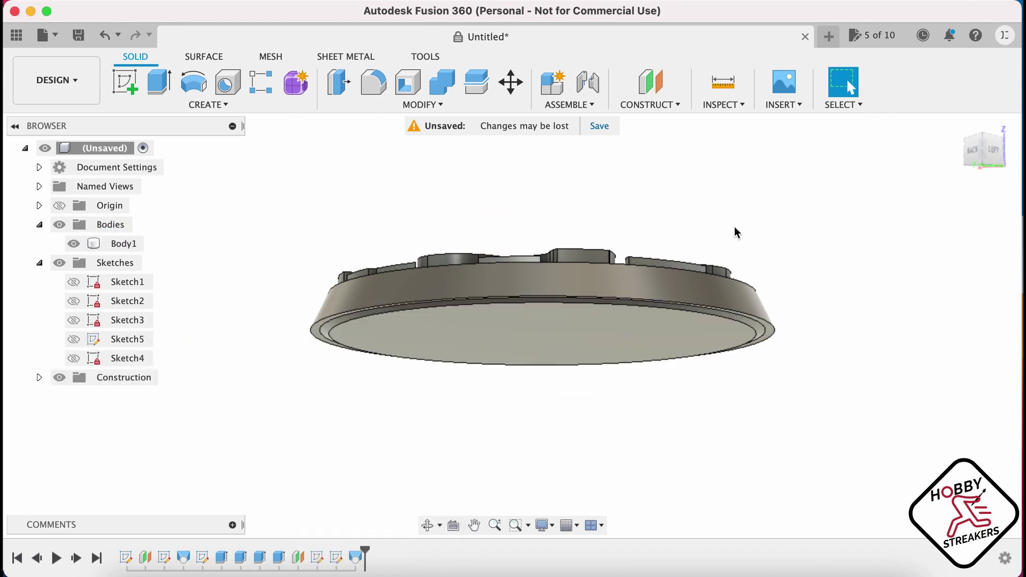
Examine the lofted step beneath the base's rim up close from the side and from below.
middle_click_drag(604, 220, 606, 226, "shift")
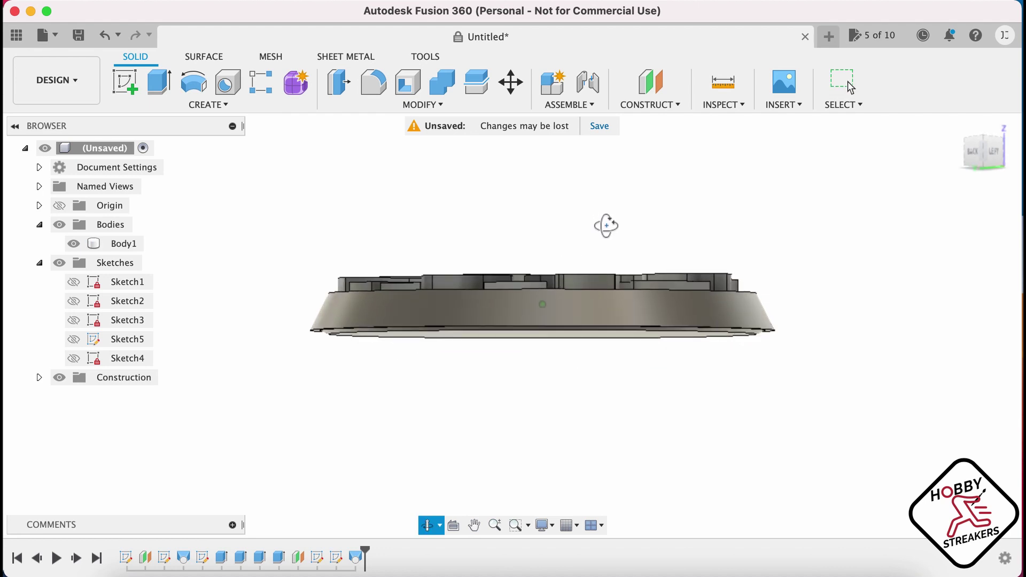
scroll(315, 326, "up", 5)
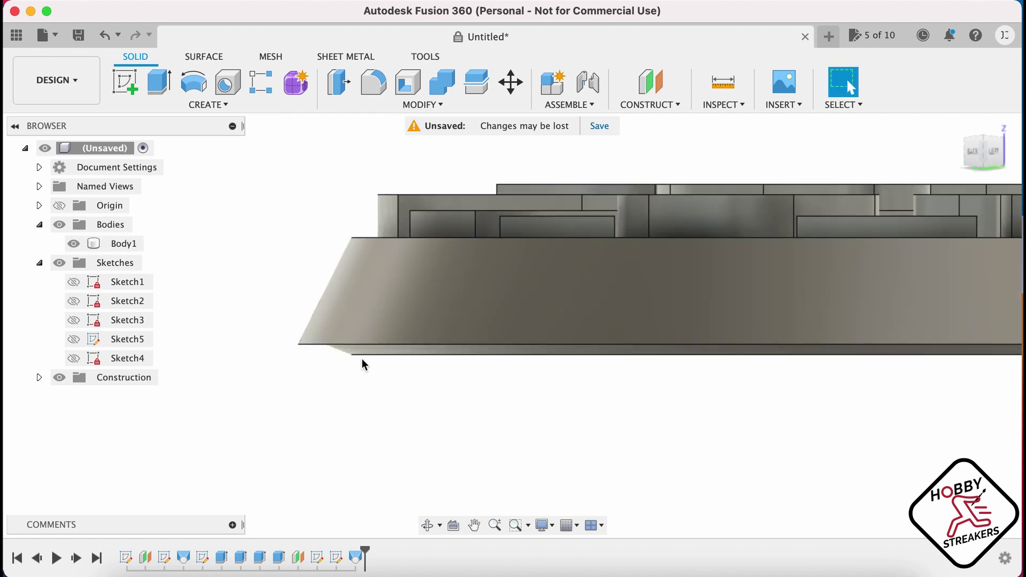
mouse_move(458, 401)
middle_mouse_down("shift")
mouse_move(454, 389)
mouse_move(453, 410)
middle_mouse_up("shift")
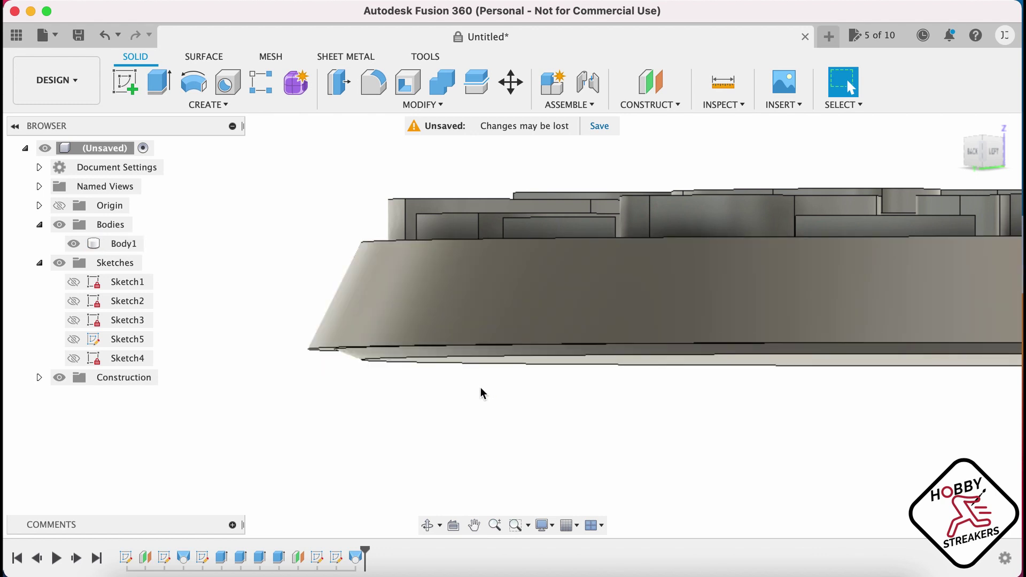
scroll(546, 350, "down", 4)
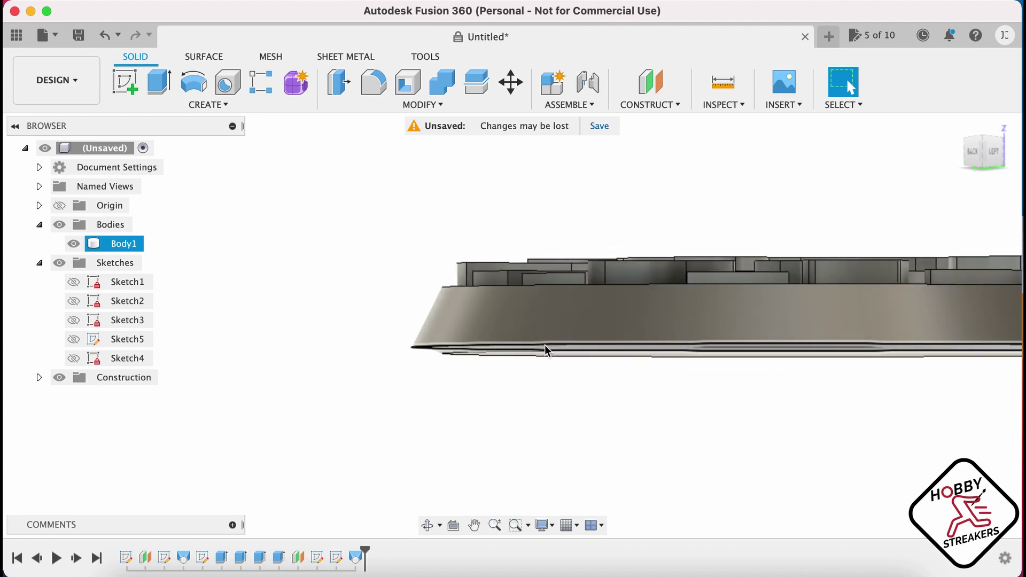
scroll(534, 352, "up", 4)
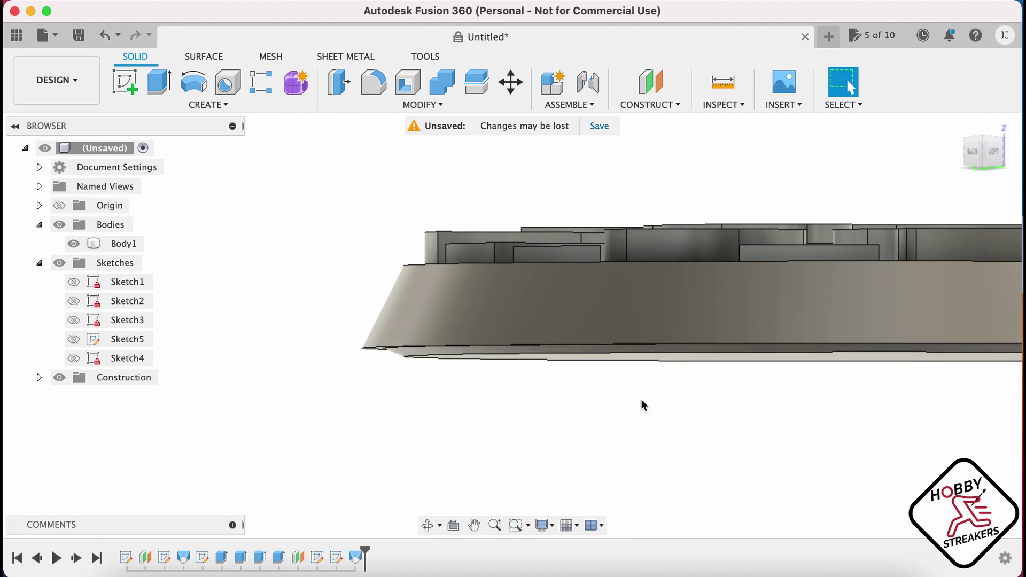
mouse_move(652, 411)
middle_mouse_down("shift")
mouse_move(664, 373)
mouse_move(637, 412)
mouse_move(588, 422)
mouse_move(336, 428)
middle_mouse_up("shift")
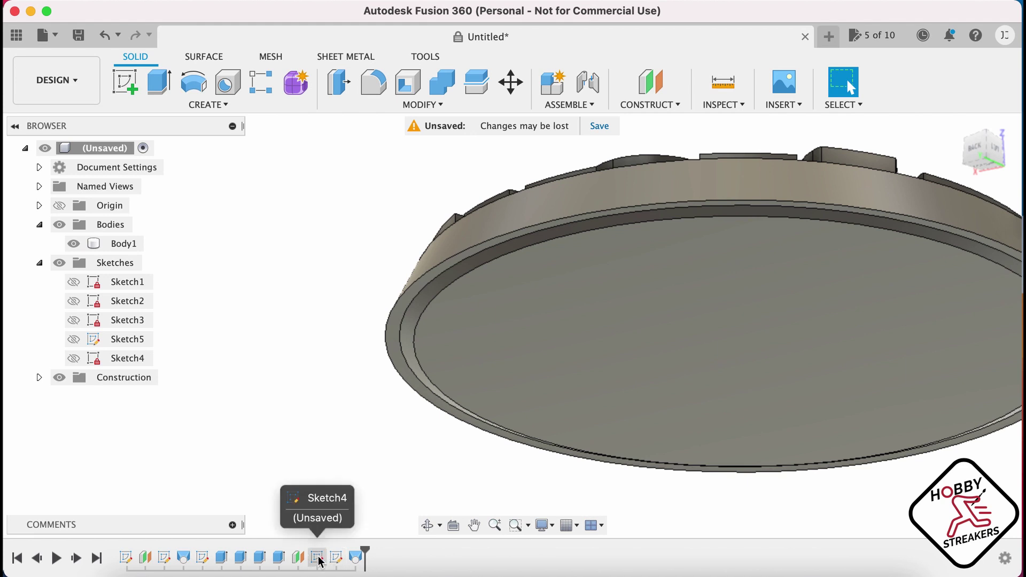
Open Sketch4 beneath the base to check its circle's diameter dimension, and exit the sketch.
right_click(318, 558)
left_click(389, 395)
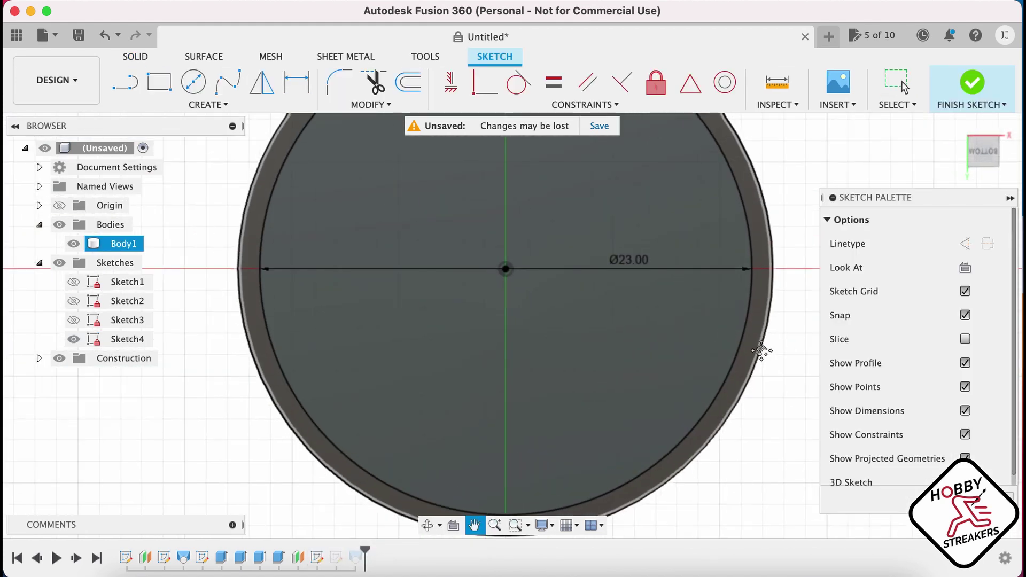
key("Escape")
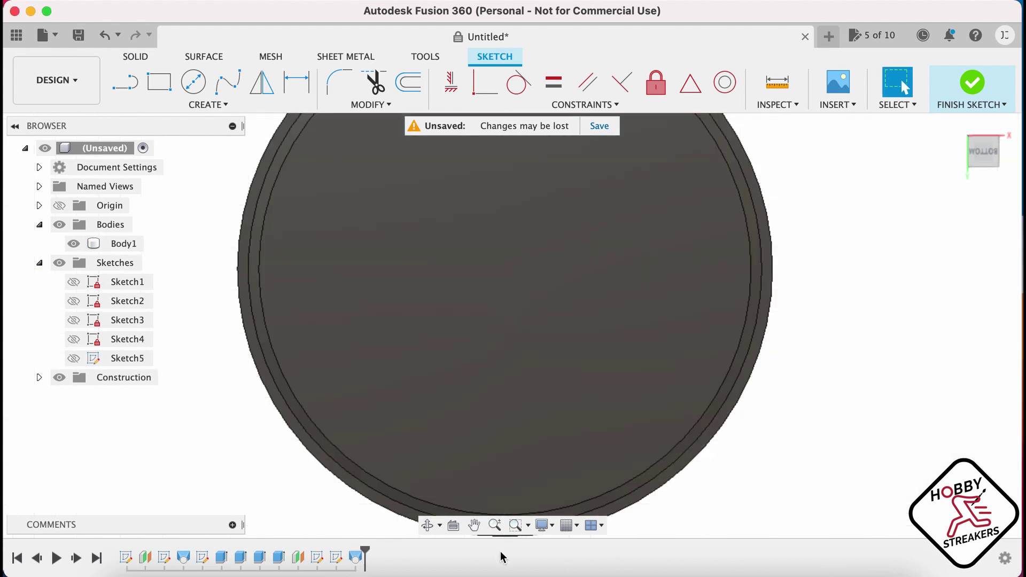
Edit Sketch5, dimension its circle beneath the base to a diameter of 24 mm, and finish the sketch.
left_click(336, 559)
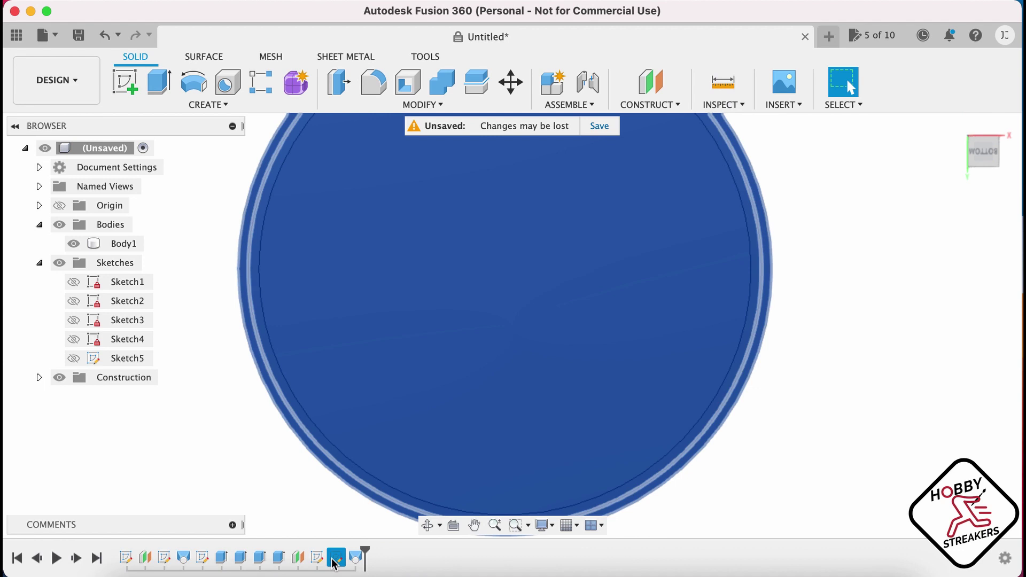
right_click(333, 560)
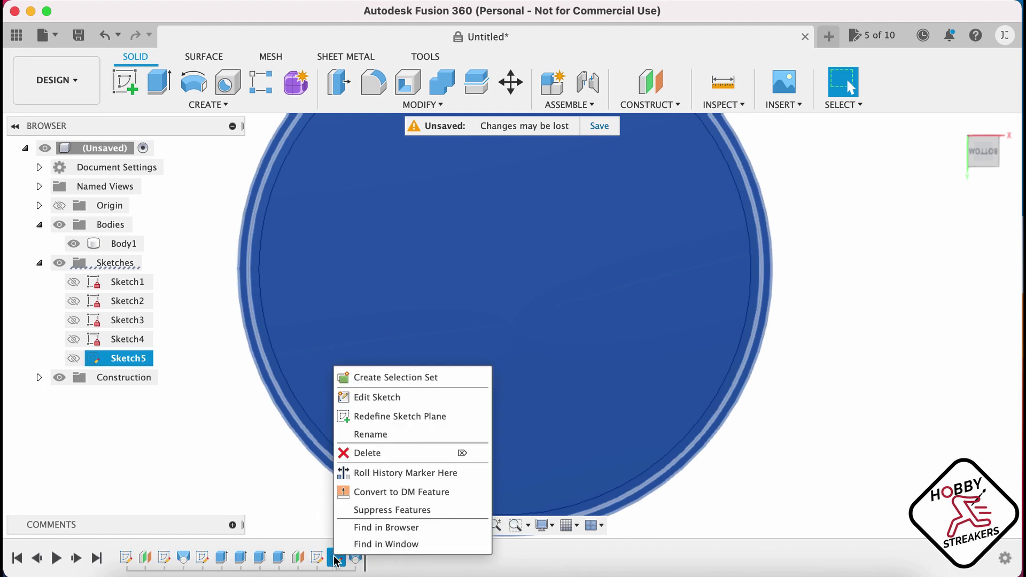
left_click(455, 396)
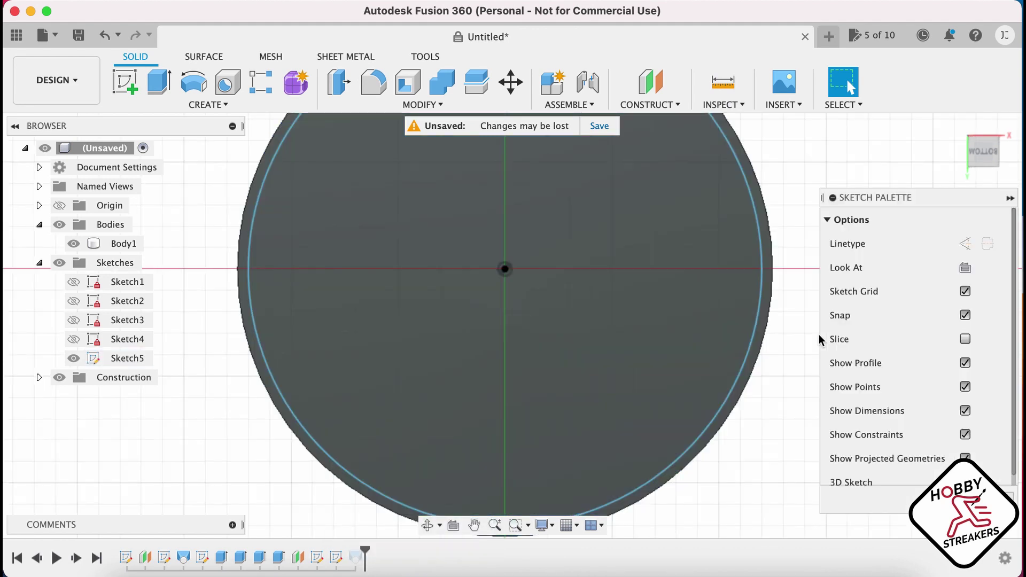
scroll(774, 320, "up", 3)
scroll(775, 304, "up", 2)
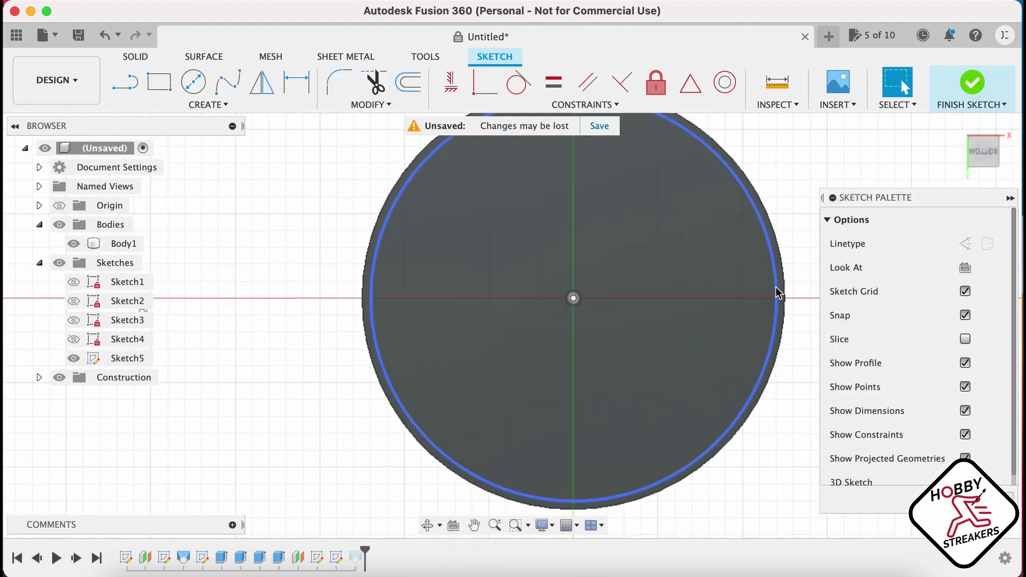
key("d")
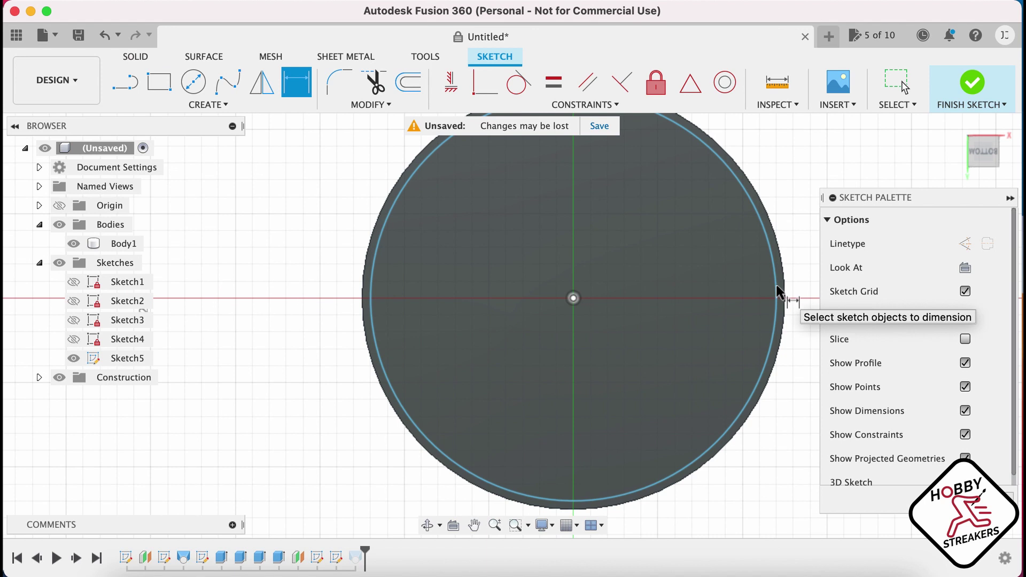
left_click(750, 407)
left_click(765, 453)
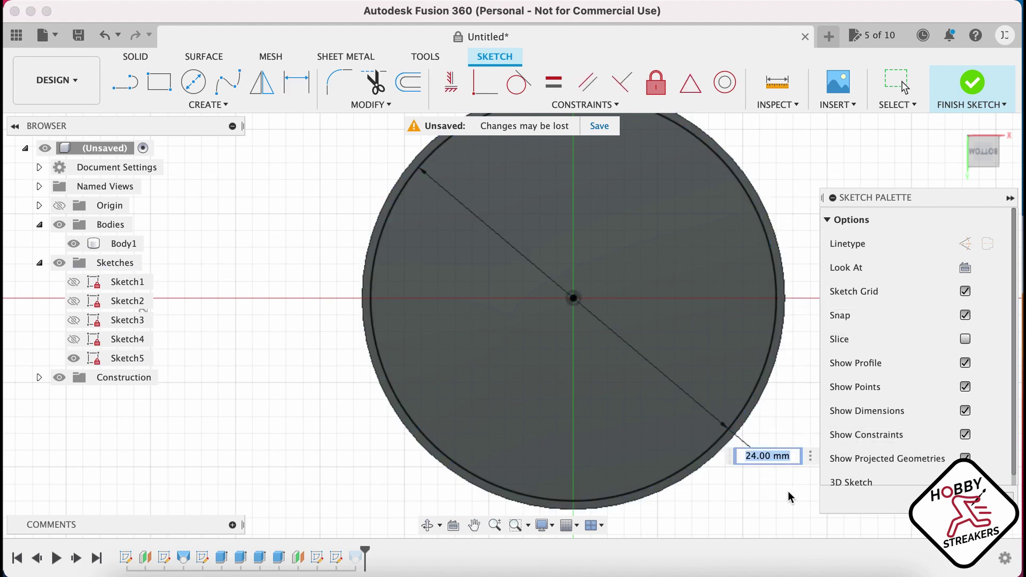
key("Return")
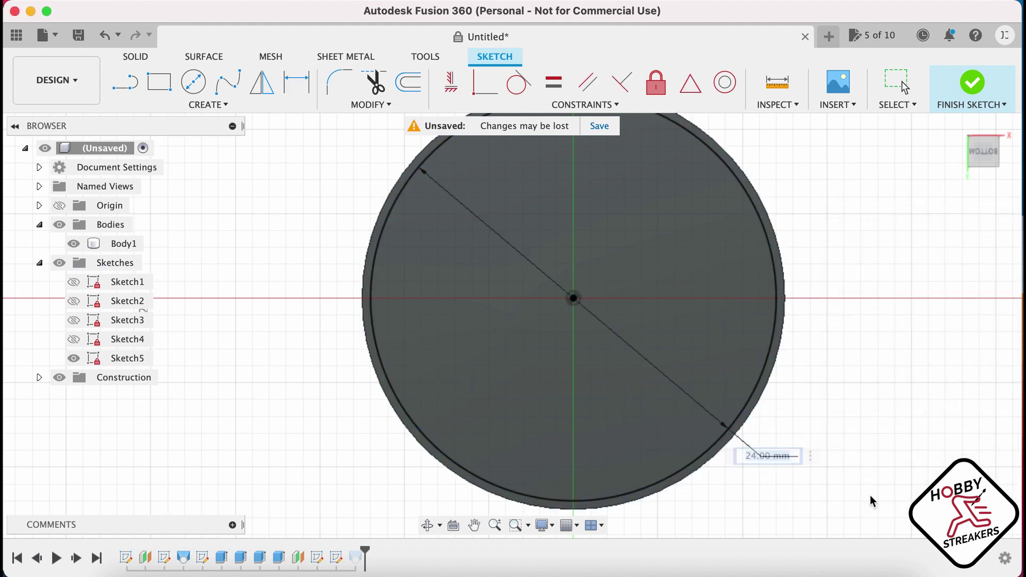
key("Return")
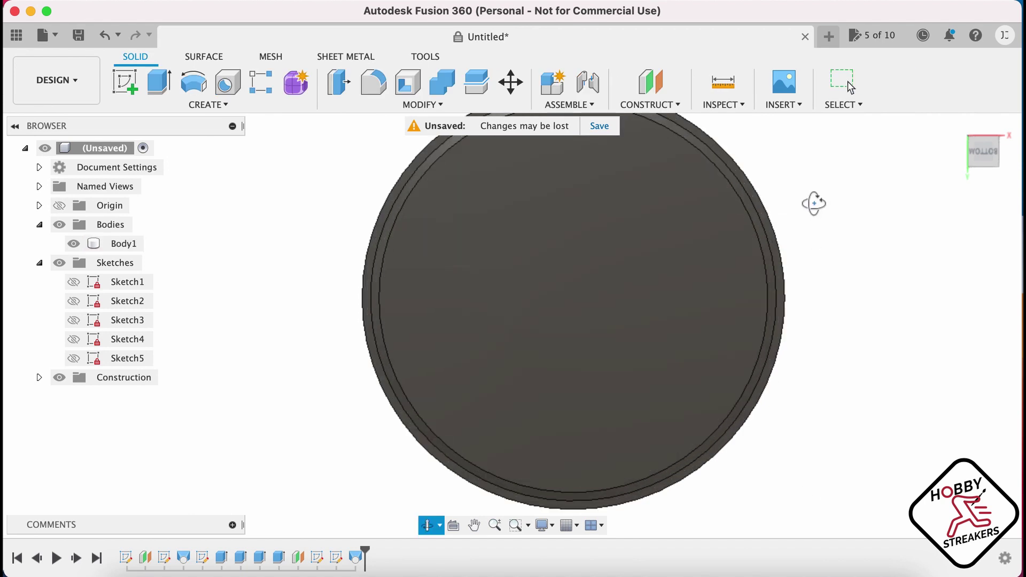
View the base's raised stones from above and show the options for inserting external content into the design.
middle_click_drag(813, 201, 761, 397, "shift")
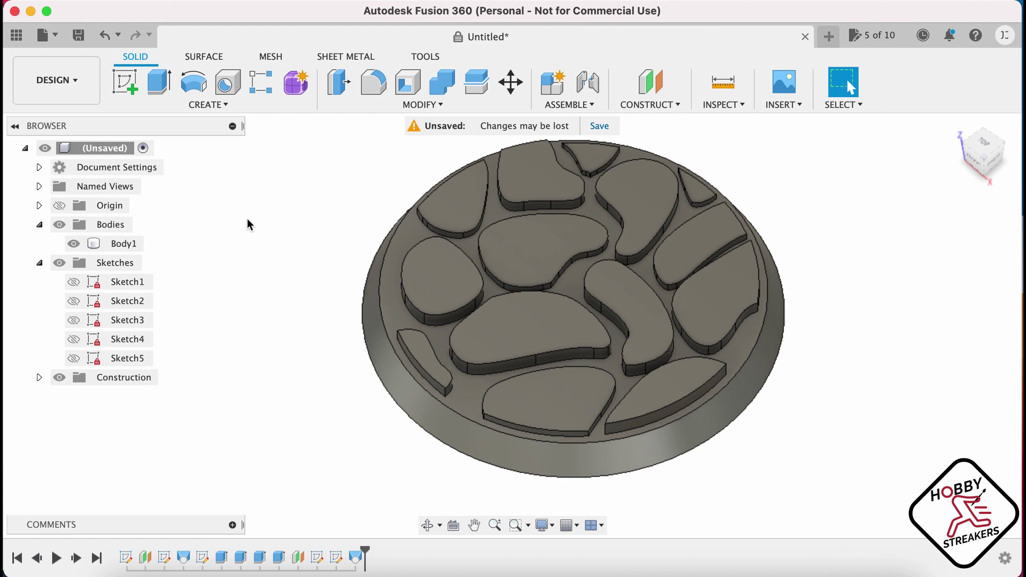
left_click(623, 258)
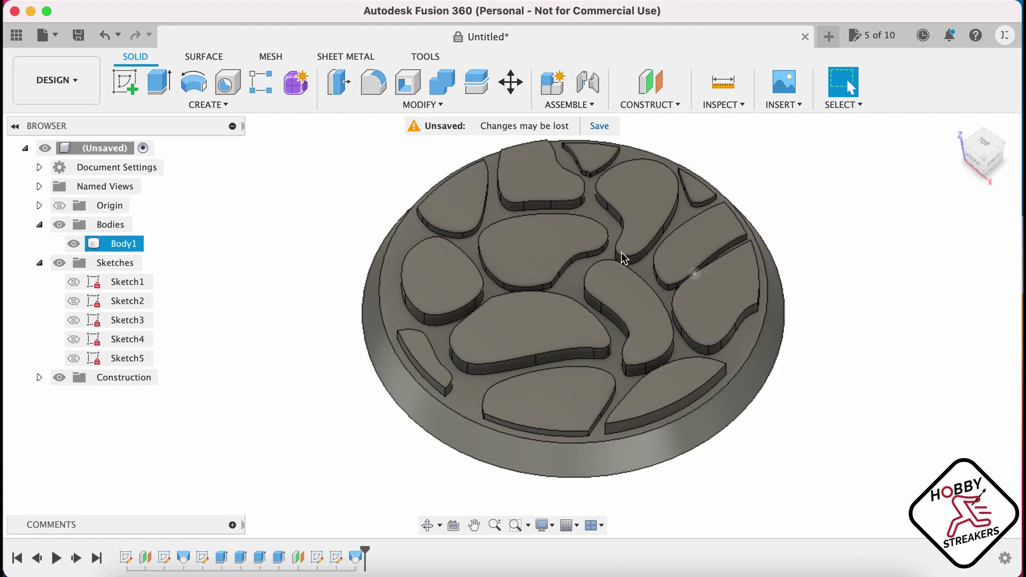
left_click(805, 110)
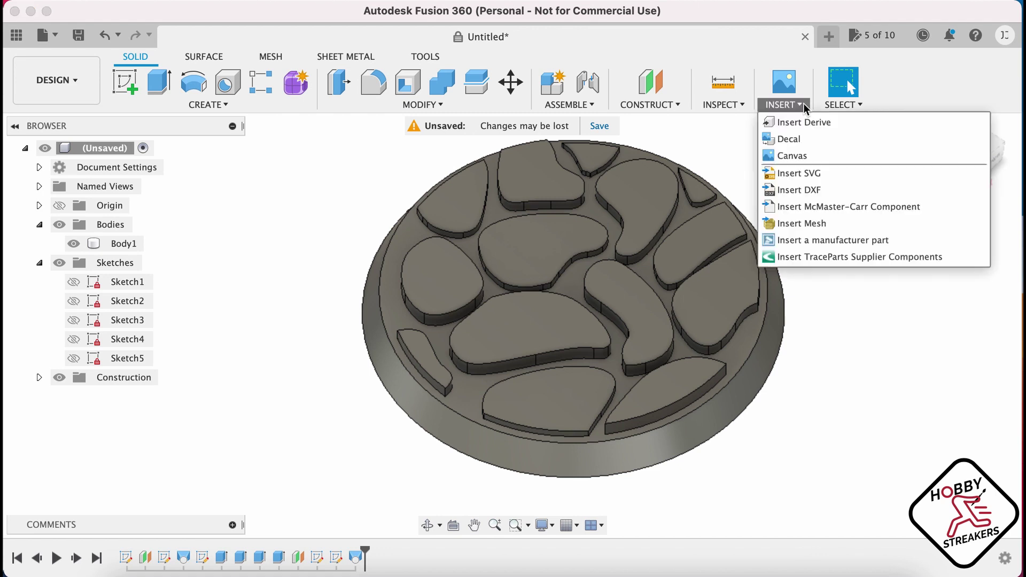